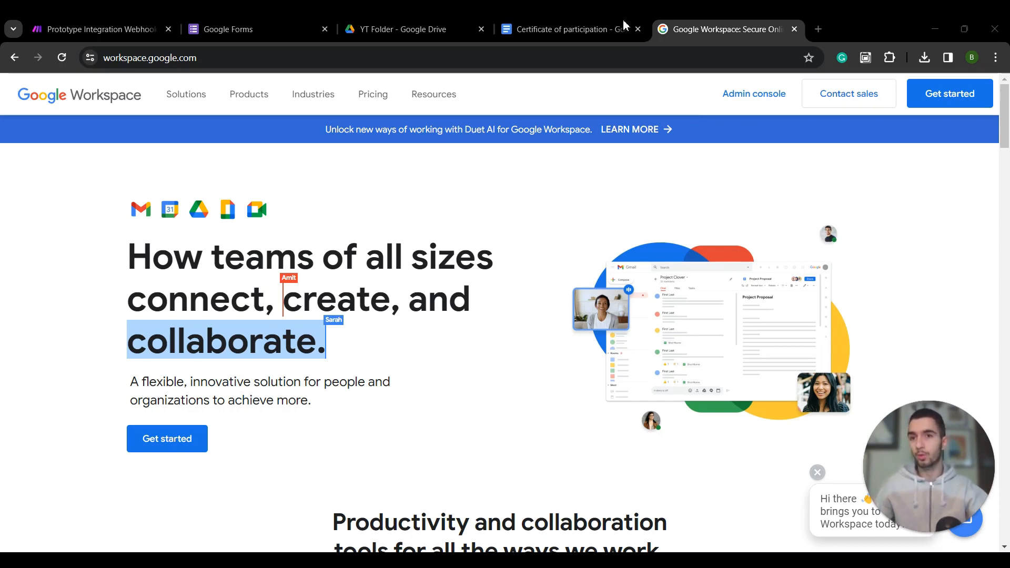
Walk through the Make scenario, Google Forms, YT Folder, certificate template and Workspace tabs.
{"action": "left_click", "coordinate": [105, 26]}
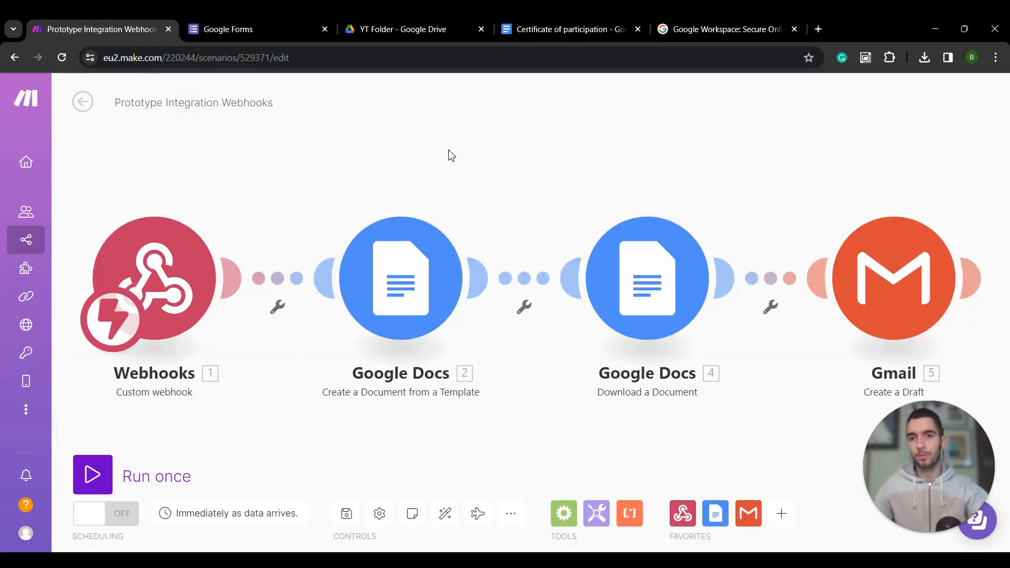
{"action": "left_click", "coordinate": [271, 23]}
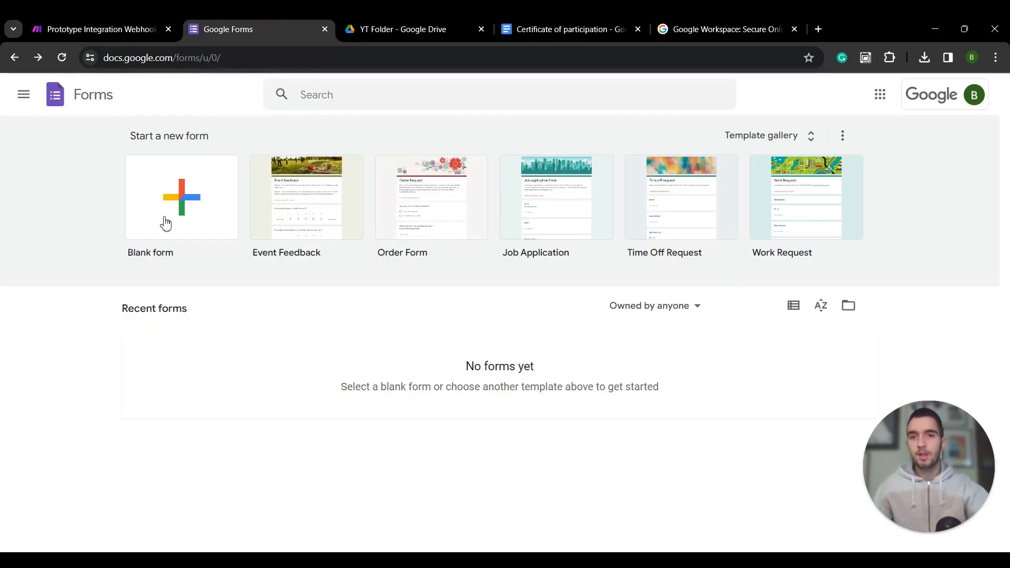
{"action": "left_click", "coordinate": [408, 27]}
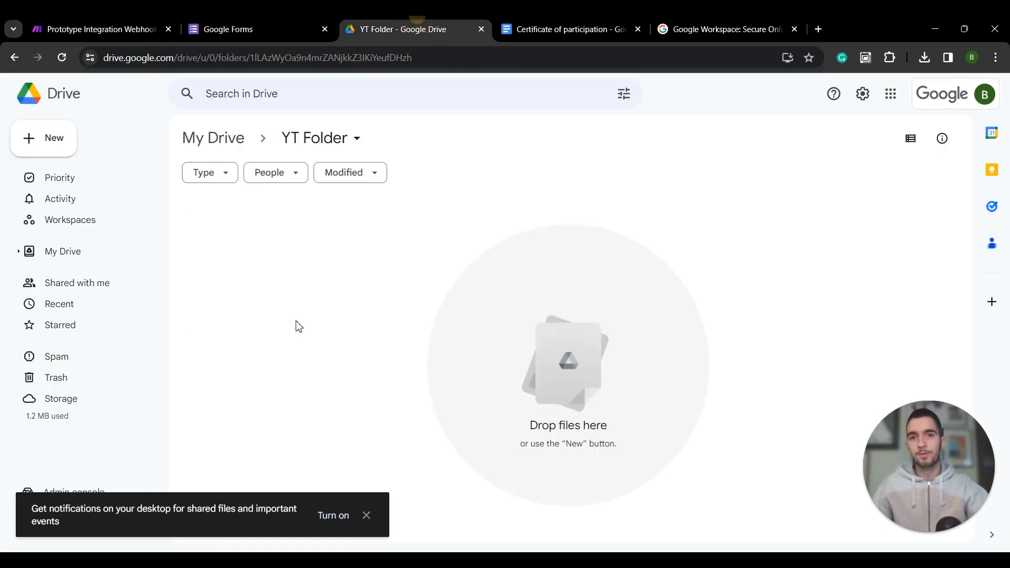
{"action": "left_click", "coordinate": [565, 26]}
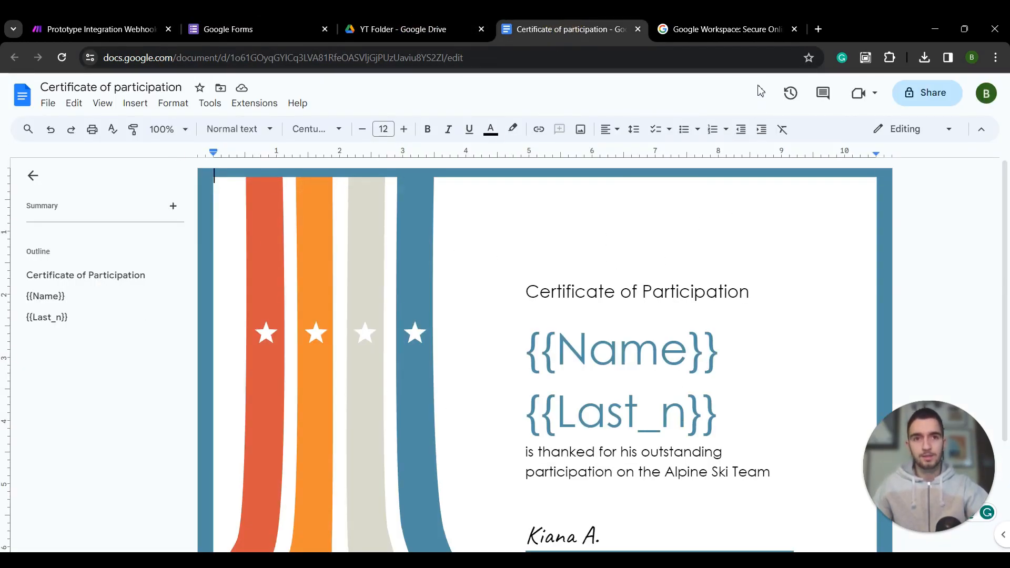
{"action": "left_click", "coordinate": [749, 29]}
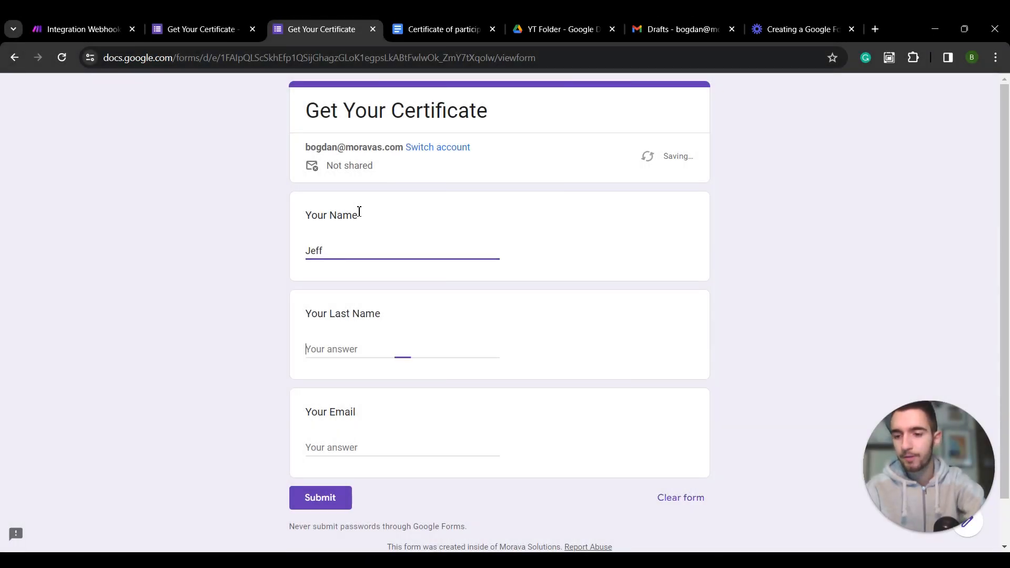
Fill in the last name and email, submit the certificate form, and return to Make.
{"action": "type", "text": "Bezos"}
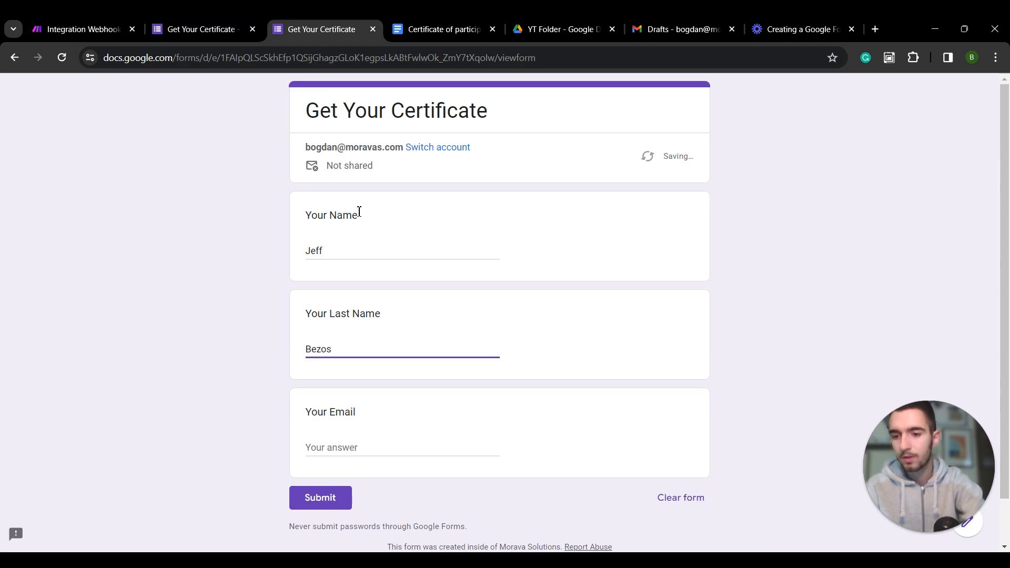
{"action": "key", "text": "Tab"}
{"action": "type", "text": "be"}
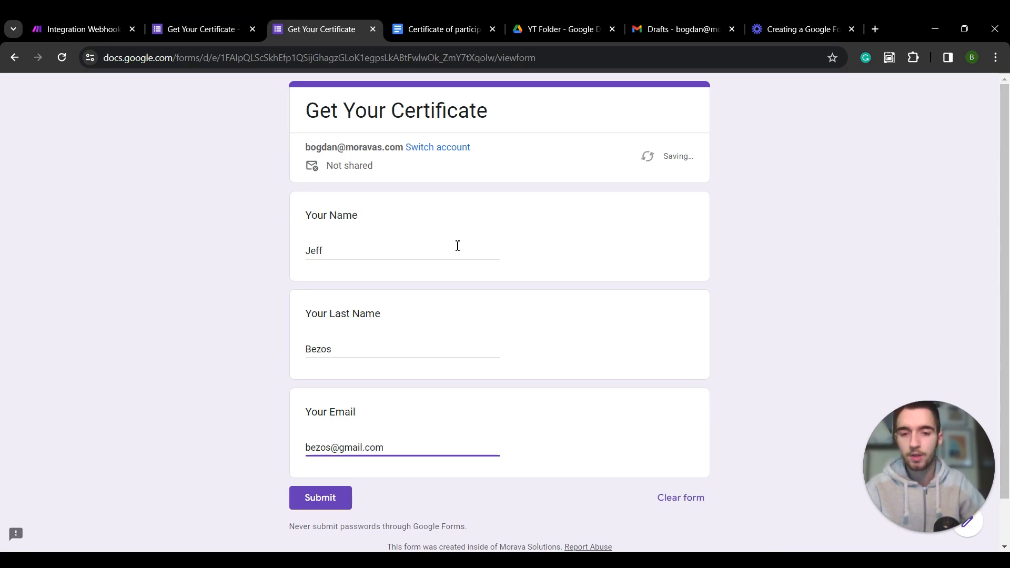
{"action": "key", "text": "Tab"}
{"action": "key", "text": "Return"}
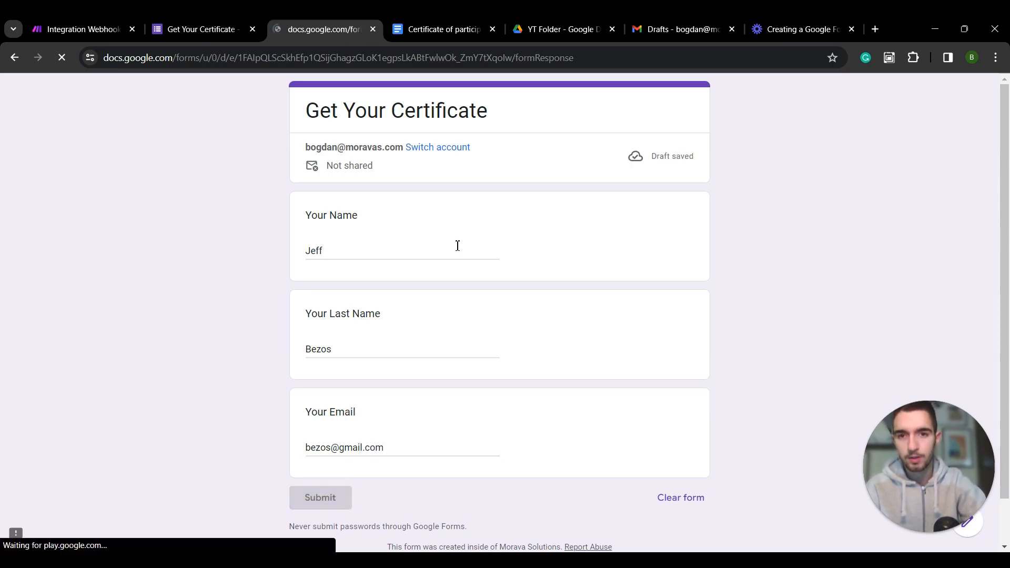
{"action": "left_click", "coordinate": [72, 19]}
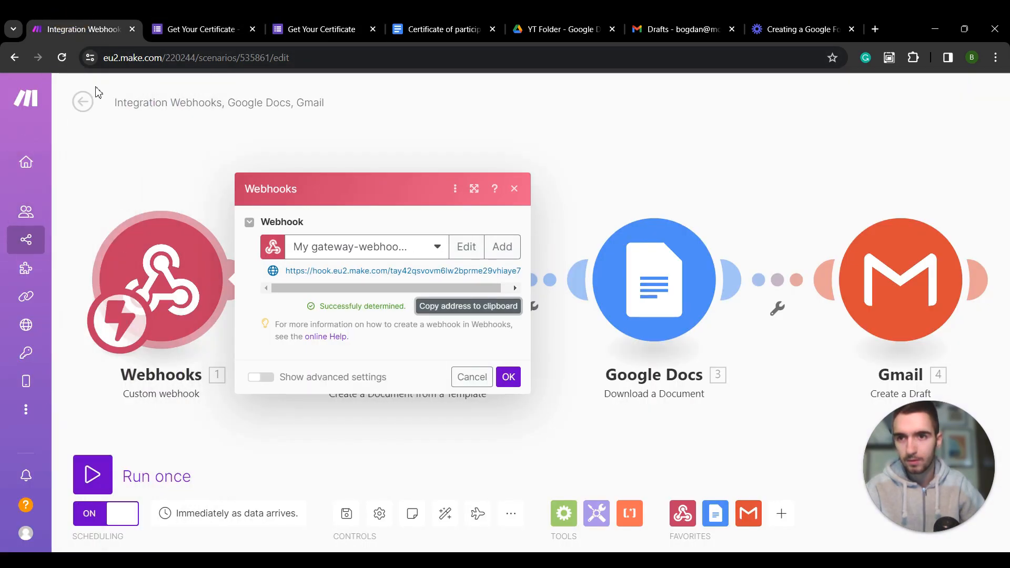
Close the Webhooks dialog with OK so the scenario runs through all four modules.
{"action": "left_click", "coordinate": [84, 104]}
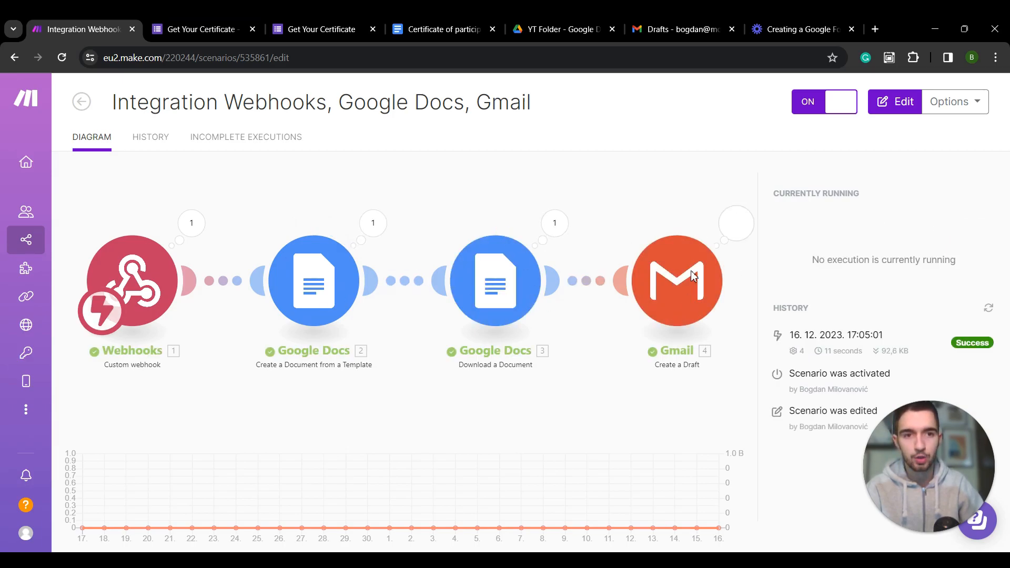
Refresh Gmail Drafts, open the 'Hello, your Certificate is Ready' draft and download its PDF.
{"action": "left_click", "coordinate": [678, 29]}
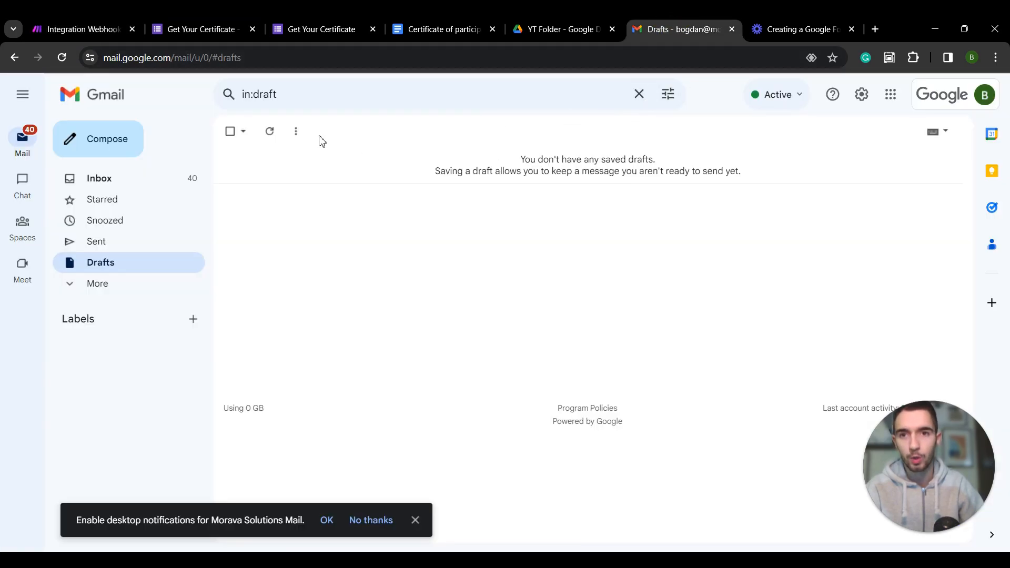
{"action": "left_click", "coordinate": [270, 133]}
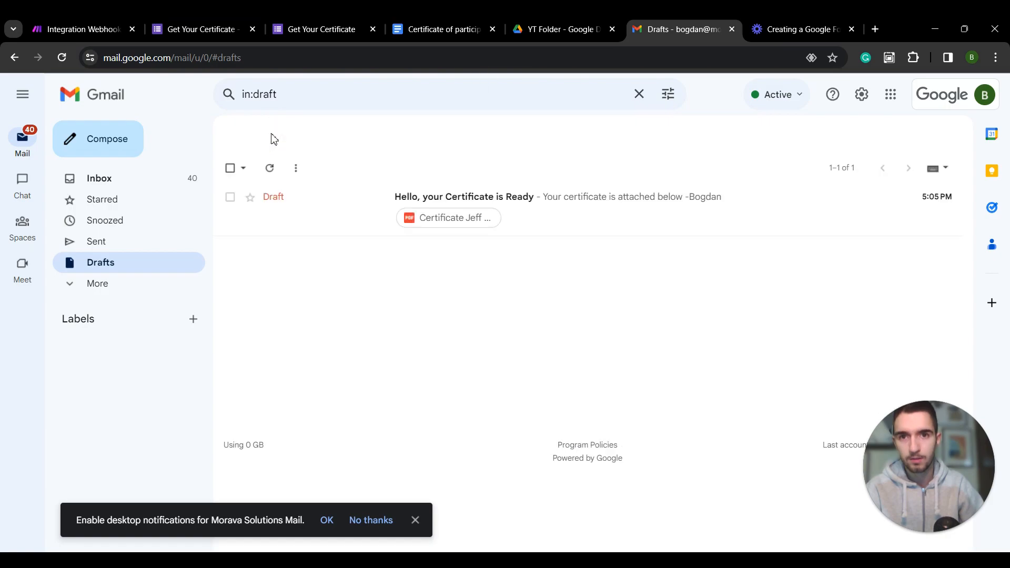
{"action": "left_click", "coordinate": [521, 204]}
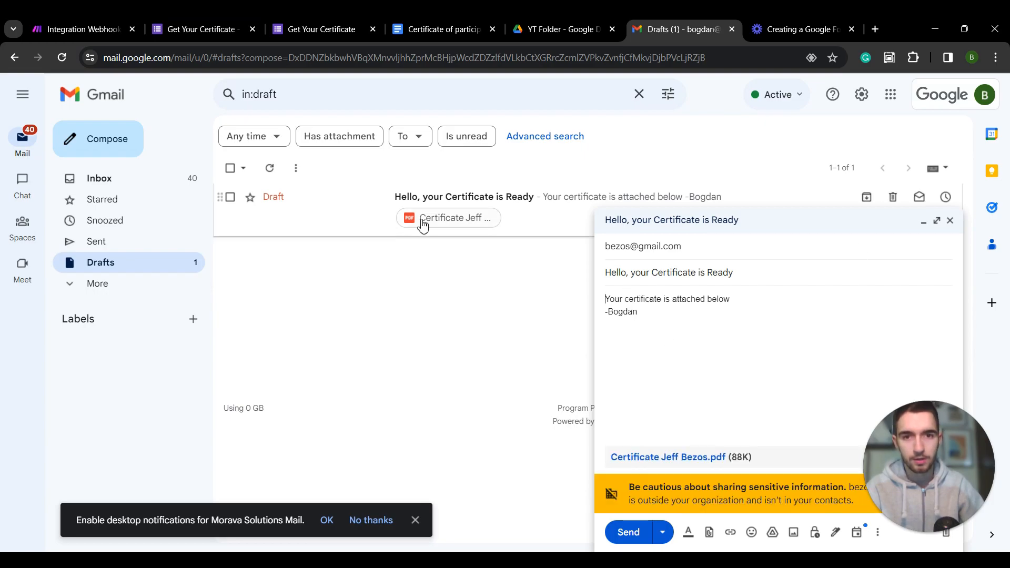
{"action": "left_click", "coordinate": [684, 455]}
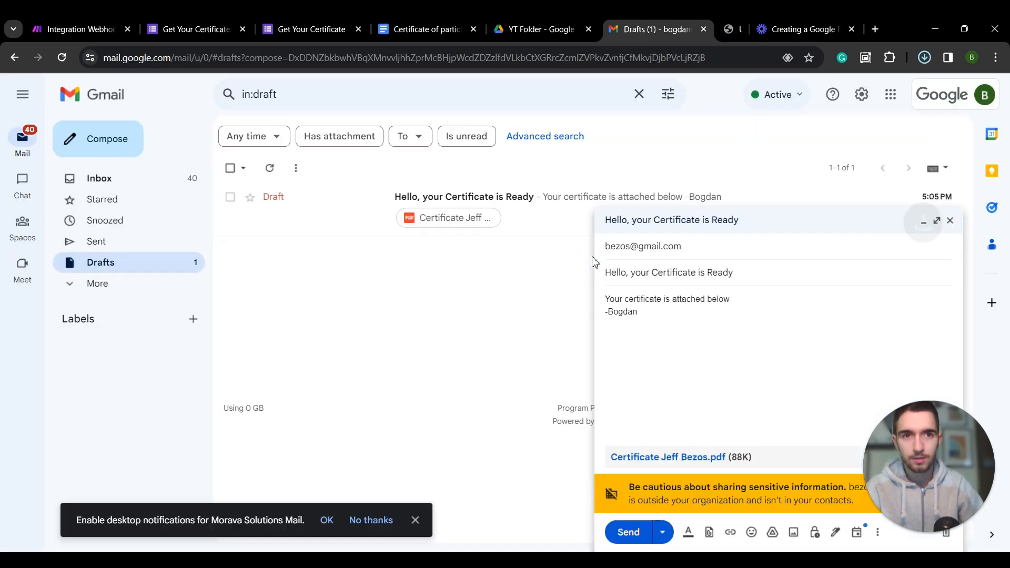
Open the downloaded certificate PDF and check the filled-in first name, last name and date 12/16/2023.
{"action": "left_click", "coordinate": [824, 103]}
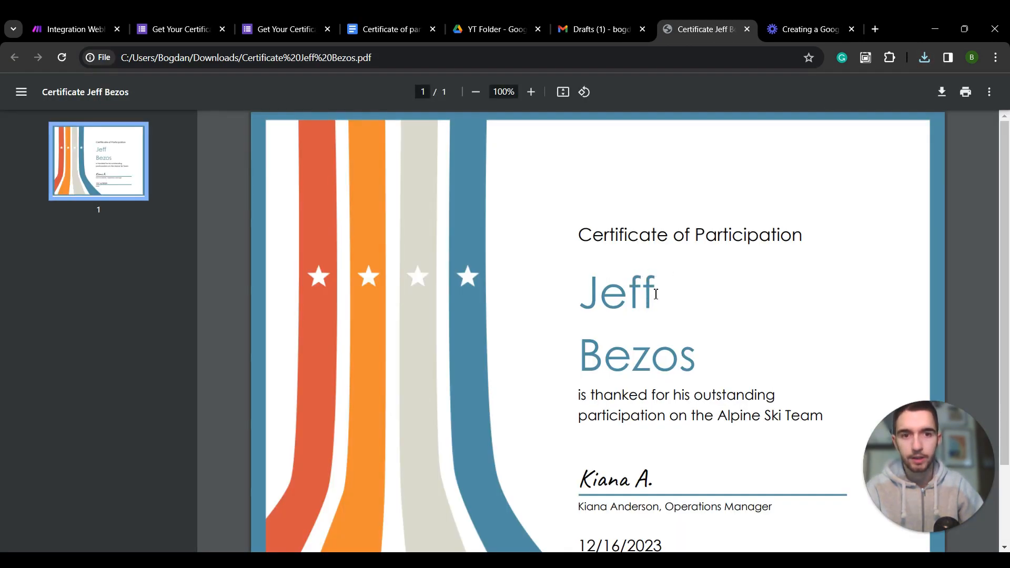
{"action": "double_click", "coordinate": [653, 293]}
{"action": "double_click", "coordinate": [668, 352]}
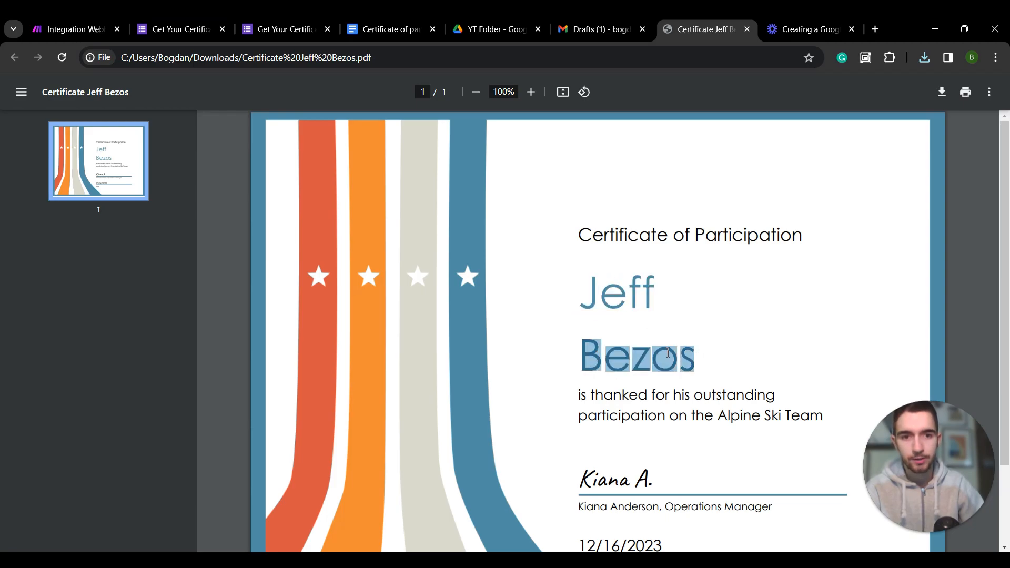
{"action": "scroll", "coordinate": [656, 450], "scroll_direction": "down", "scroll_amount": 2}
{"action": "left_click_drag", "start_coordinate": [664, 447], "coordinate": [579, 447]}
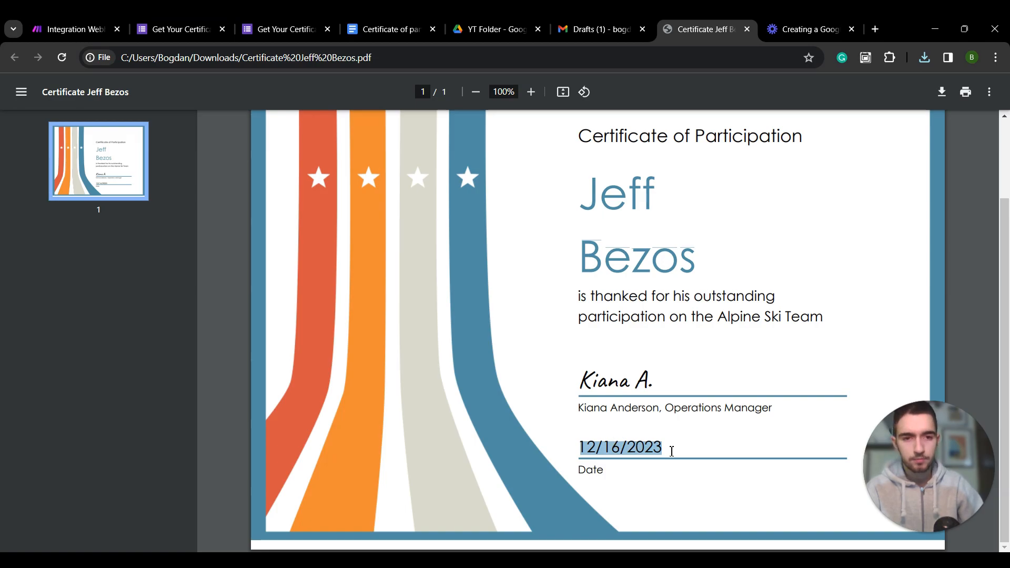
{"action": "left_click", "coordinate": [651, 445]}
{"action": "scroll", "coordinate": [669, 388], "scroll_direction": "up", "scroll_amount": 2}
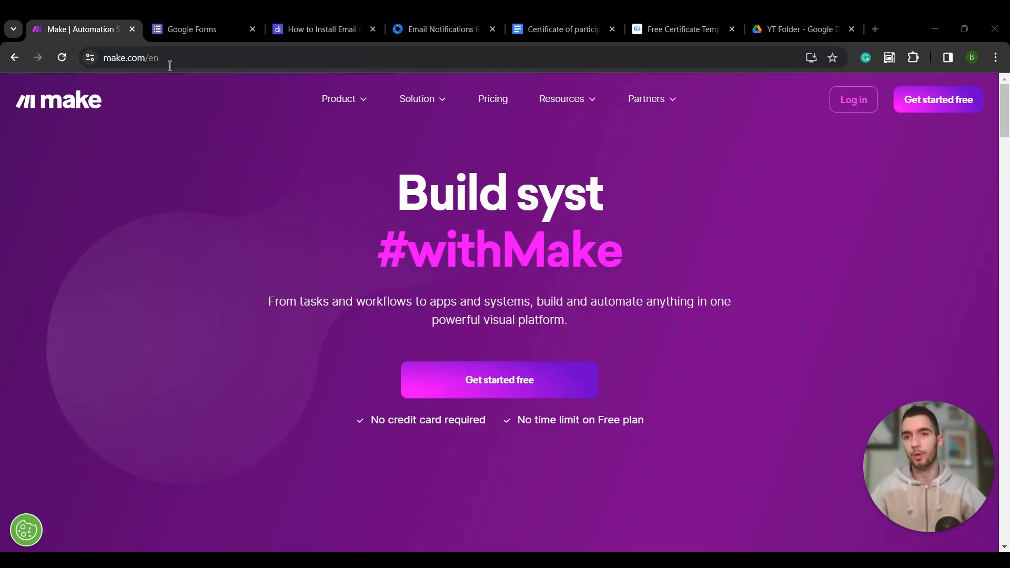
Check the Email Notifications add-on listing and digitalinspiration install guide, then go back to the certificate template.
{"action": "left_click", "coordinate": [93, 62]}
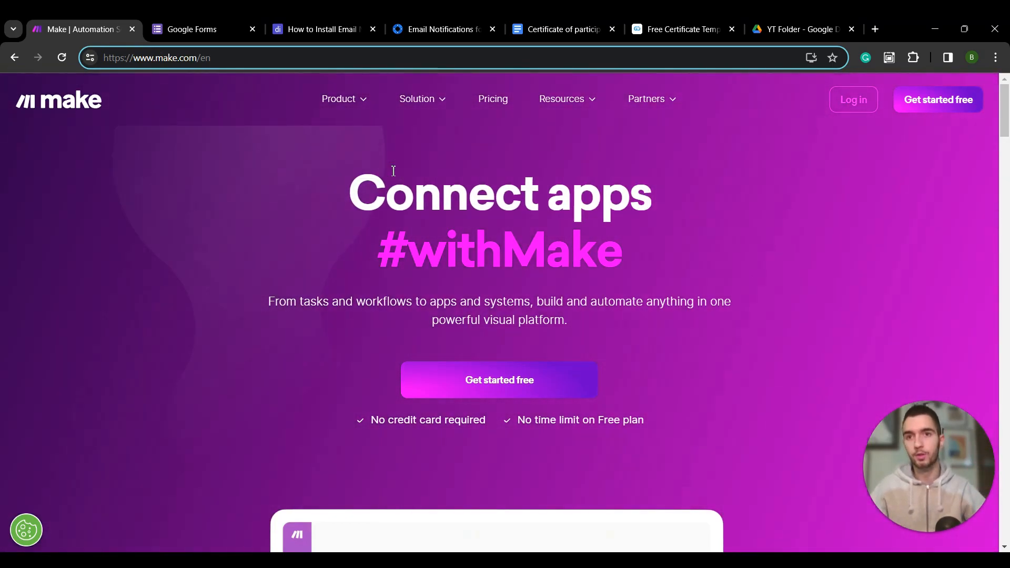
{"action": "left_click", "coordinate": [441, 29]}
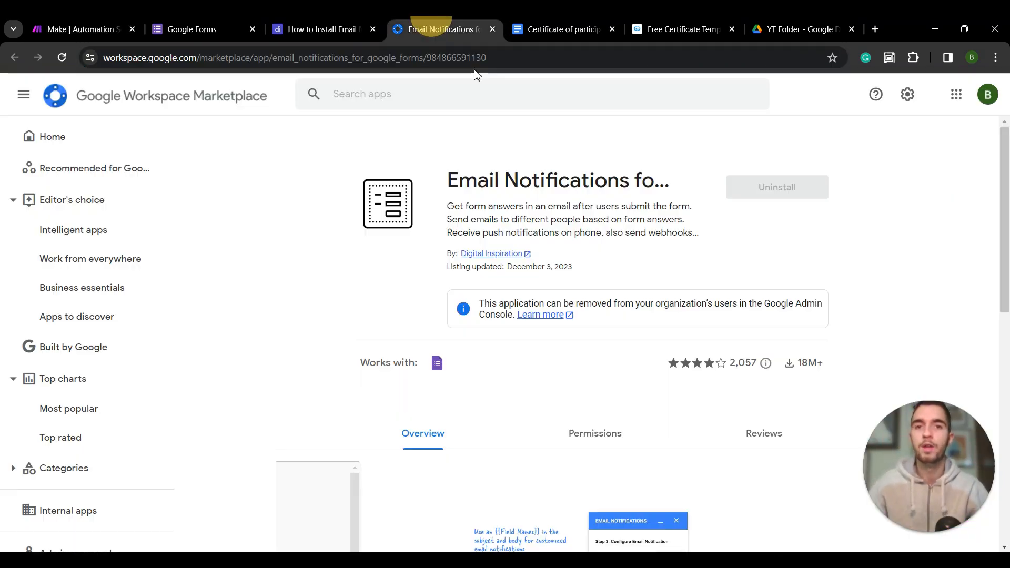
{"action": "left_click_drag", "start_coordinate": [459, 179], "coordinate": [662, 169]}
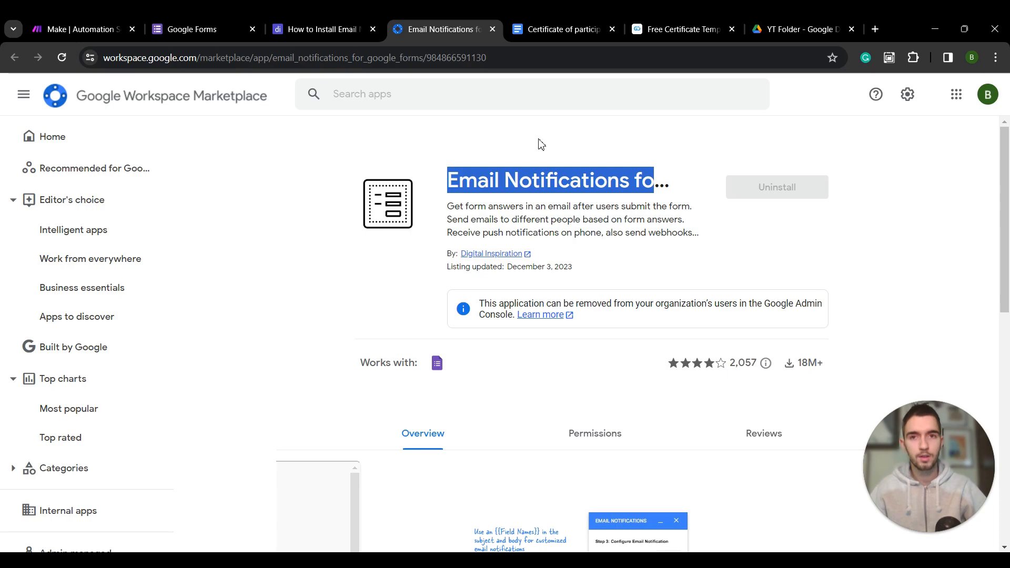
{"action": "left_click", "coordinate": [318, 27]}
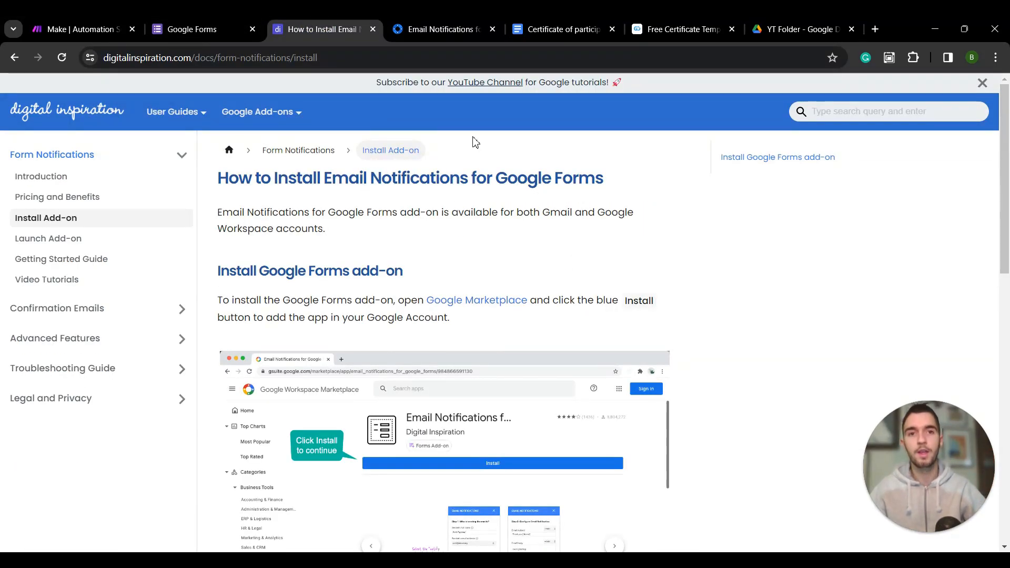
{"action": "left_click", "coordinate": [566, 30]}
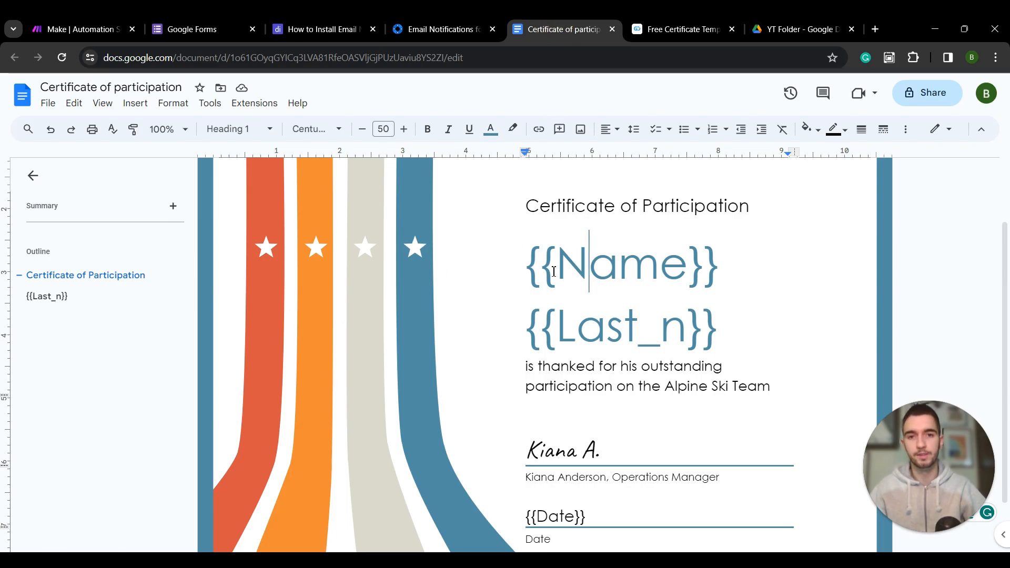
{"action": "left_click", "coordinate": [604, 267]}
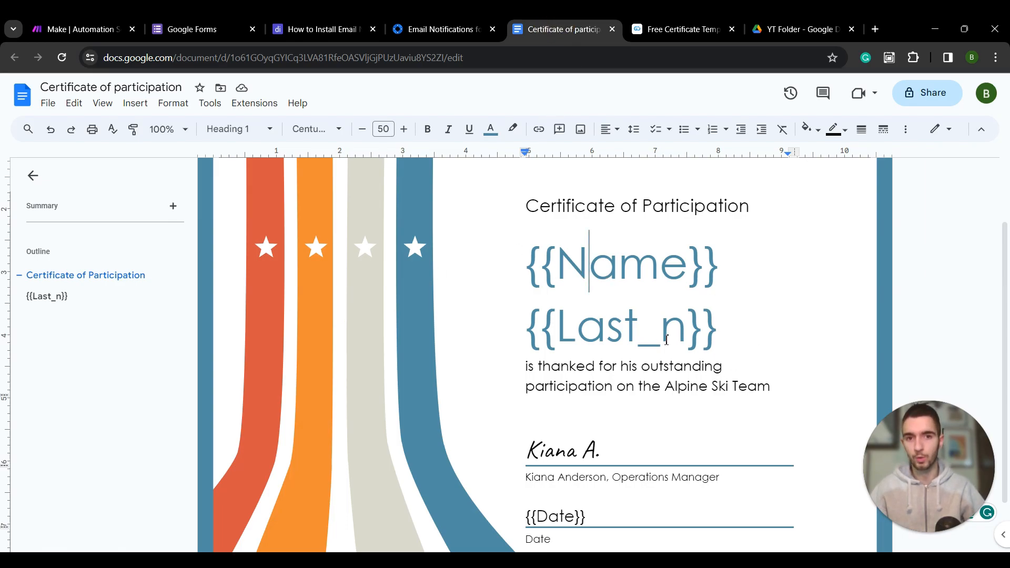
{"action": "left_click", "coordinate": [683, 29]}
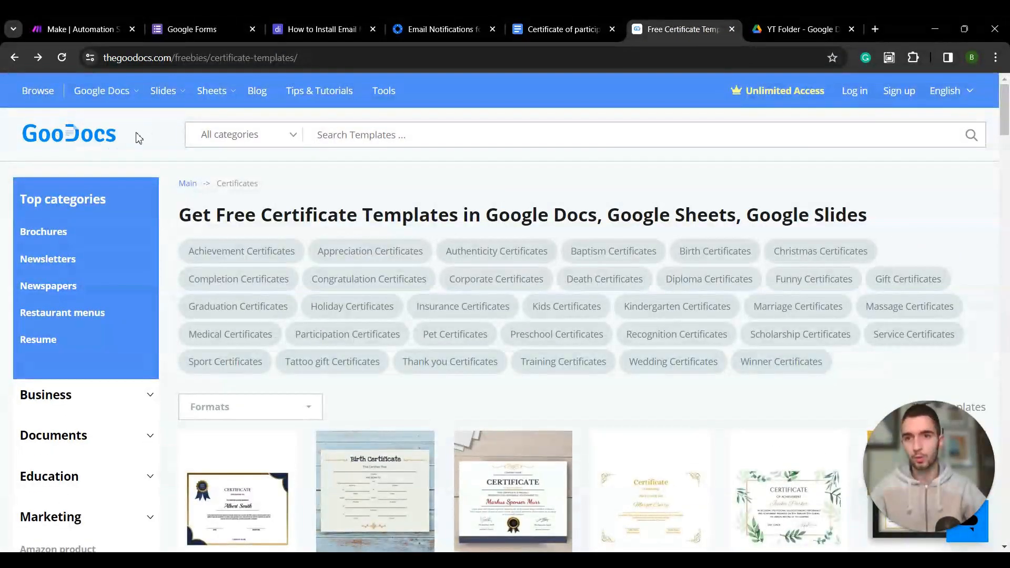
{"action": "left_click", "coordinate": [33, 136]}
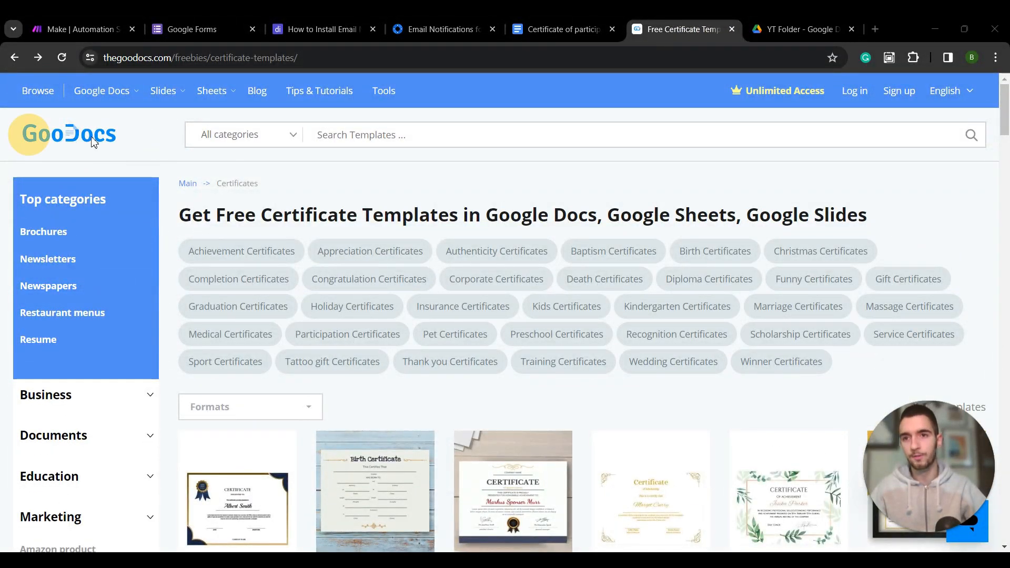
{"action": "scroll", "coordinate": [316, 173], "scroll_direction": "down", "scroll_amount": 4}
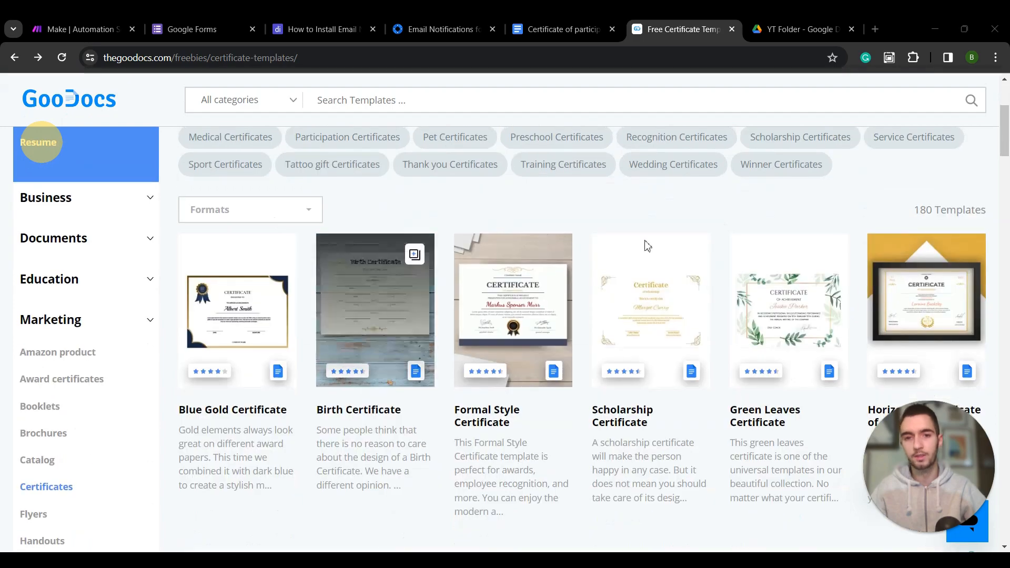
{"action": "left_click", "coordinate": [542, 26]}
{"action": "scroll", "coordinate": [484, 322], "scroll_direction": "up", "scroll_amount": 1}
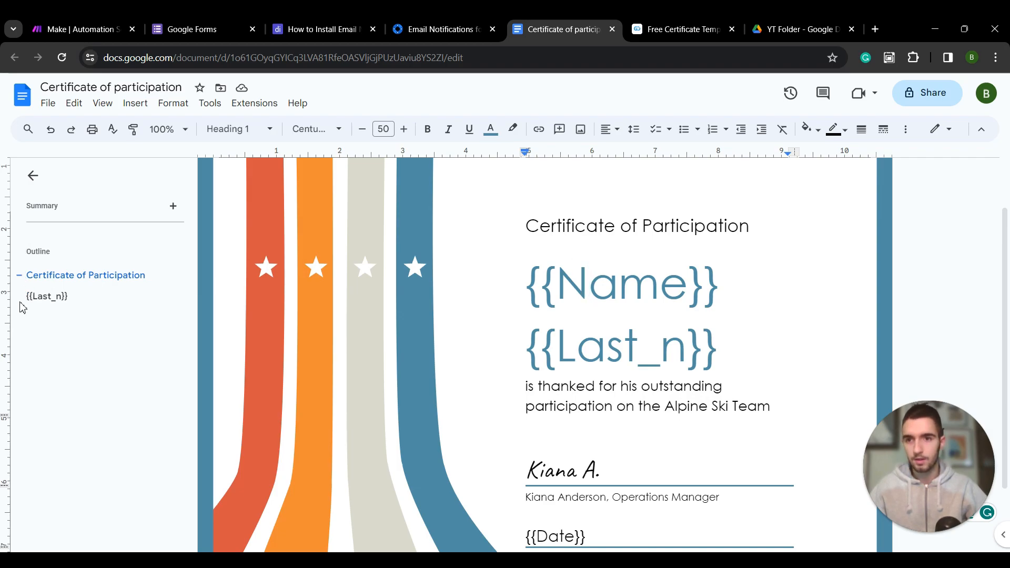
Replace the sample name on the certificate's first heading line with the {{Name}} placeholder.
{"action": "mouse_move", "coordinate": [513, 244]}
{"action": "left_mouse_down"}
{"action": "mouse_move", "coordinate": [518, 298]}
{"action": "mouse_move", "coordinate": [766, 329]}
{"action": "mouse_move", "coordinate": [463, 237]}
{"action": "left_mouse_up"}
{"action": "mouse_move", "coordinate": [511, 318]}
{"action": "left_mouse_down"}
{"action": "mouse_move", "coordinate": [518, 376]}
{"action": "mouse_move", "coordinate": [655, 315]}
{"action": "mouse_move", "coordinate": [518, 310]}
{"action": "left_mouse_up"}
{"action": "mouse_move", "coordinate": [512, 508]}
{"action": "left_mouse_down"}
{"action": "mouse_move", "coordinate": [602, 513]}
{"action": "mouse_move", "coordinate": [500, 541]}
{"action": "mouse_move", "coordinate": [491, 507]}
{"action": "left_mouse_up"}
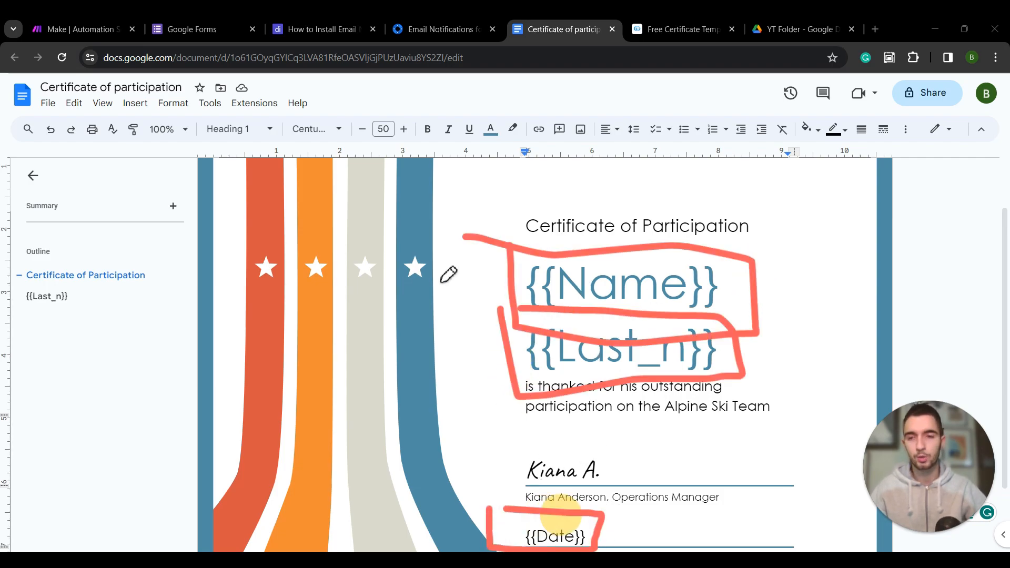
{"action": "left_click", "coordinate": [35, 363]}
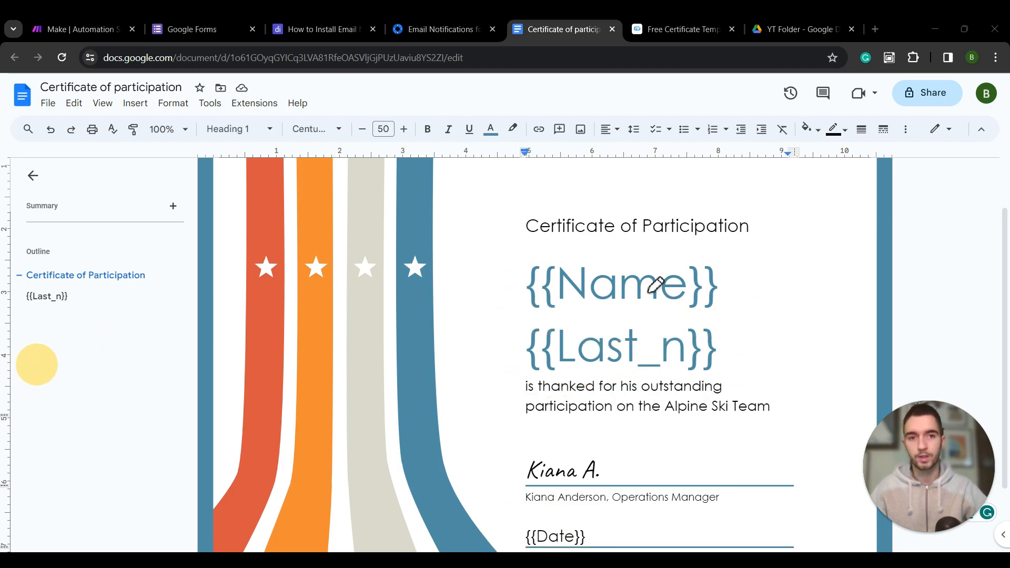
{"action": "left_click", "coordinate": [449, 293]}
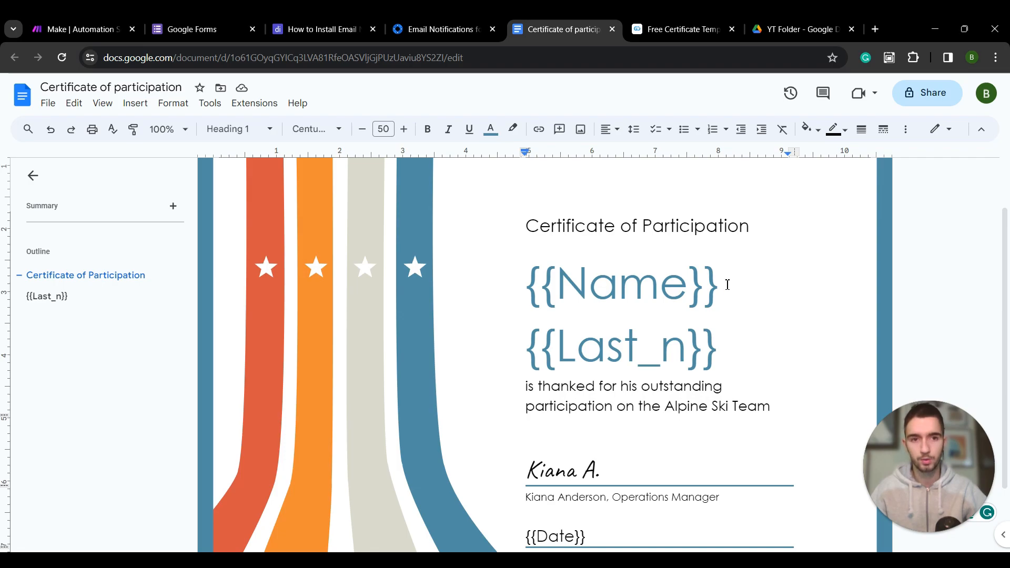
{"action": "key", "text": "BackSpace"}
{"action": "key", "text": "BackSpace"}
{"action": "key", "text": "BackSpace"}
{"action": "key", "text": "BackSpace"}
{"action": "key", "text": "BackSpace"}
{"action": "key", "text": "BackSpace"}
{"action": "key", "text": "BackSpace"}
{"action": "key", "text": "BackSpace"}
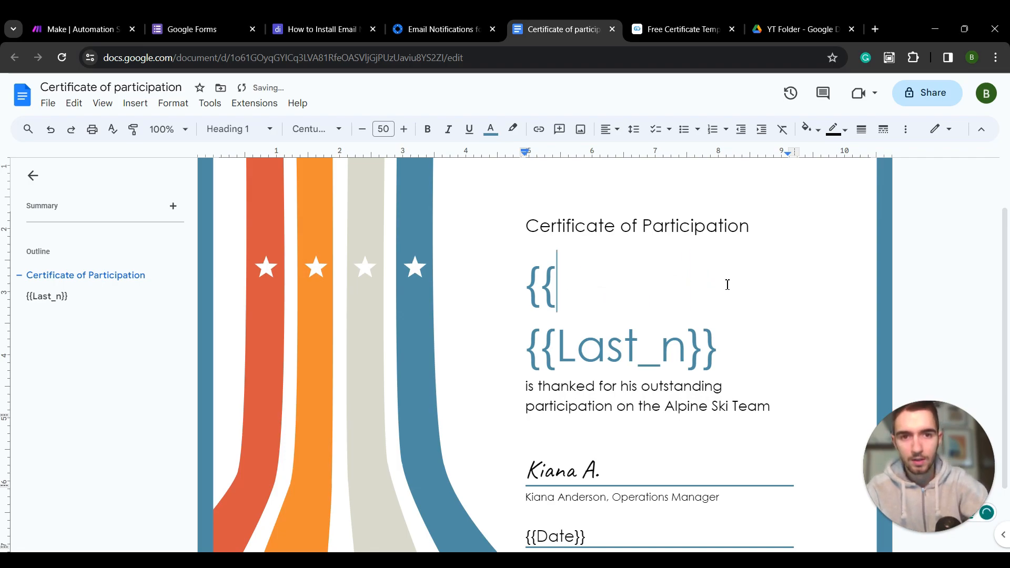
{"action": "type", "text": "Alex"}
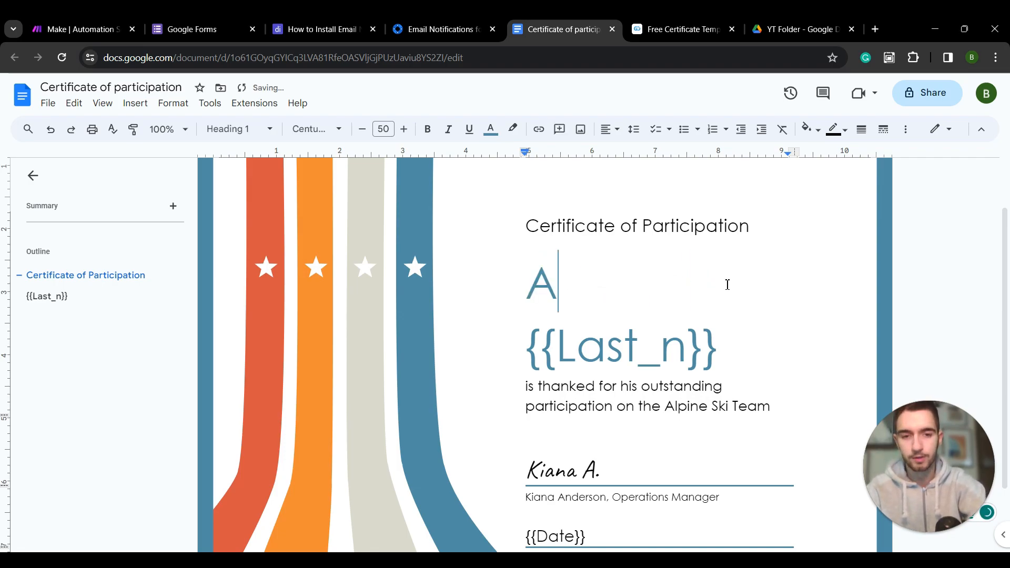
{"action": "key", "text": "BackSpace"}
{"action": "key", "text": "BackSpace"}
{"action": "key", "text": "BackSpace"}
{"action": "key", "text": "BackSpace"}
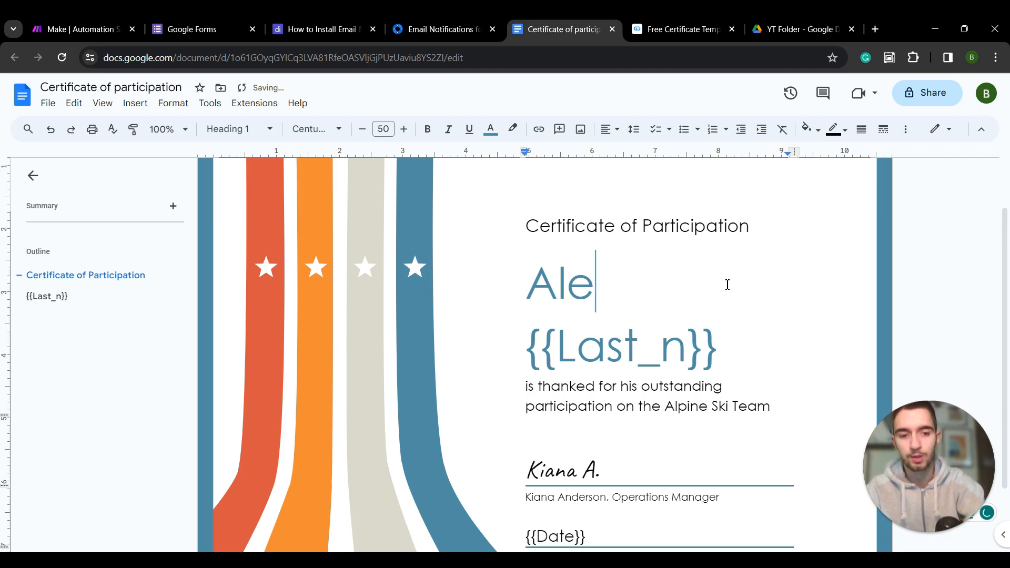
{"action": "type", "text": "{{"}
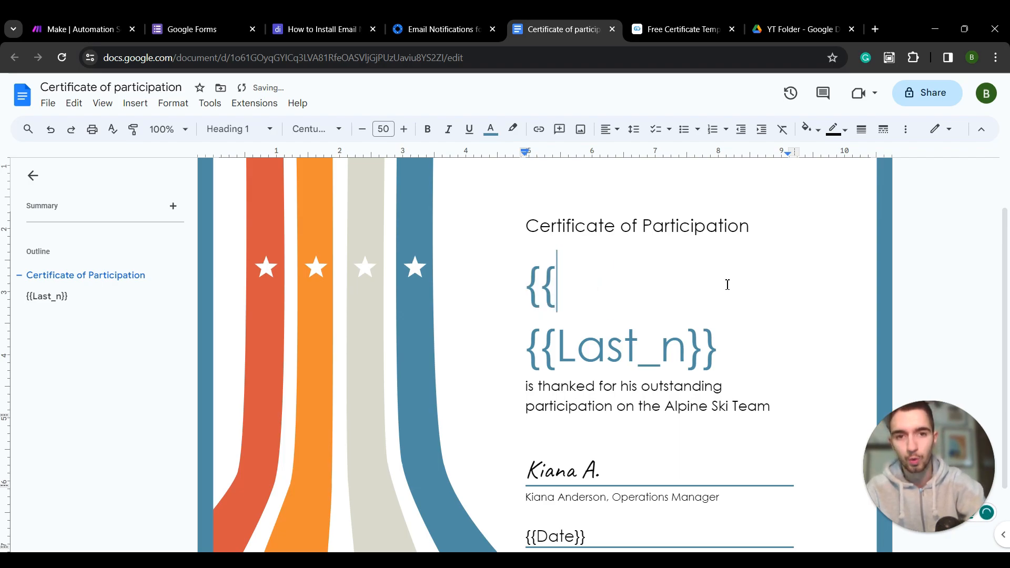
{"action": "type", "text": "D"}
{"action": "key", "text": "BackSpace"}
{"action": "type", "text": "Nam"}
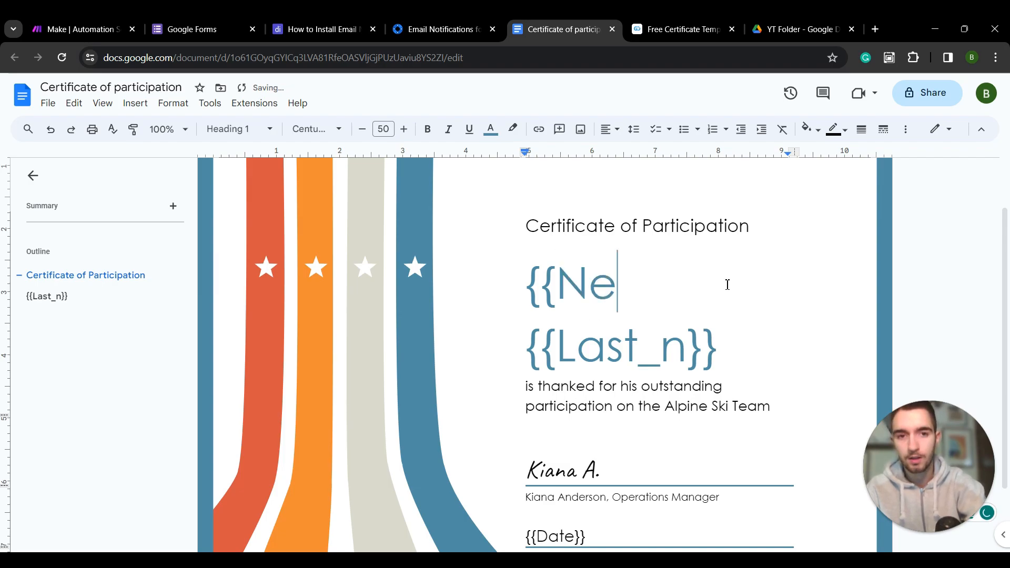
{"action": "type", "text": "e"}
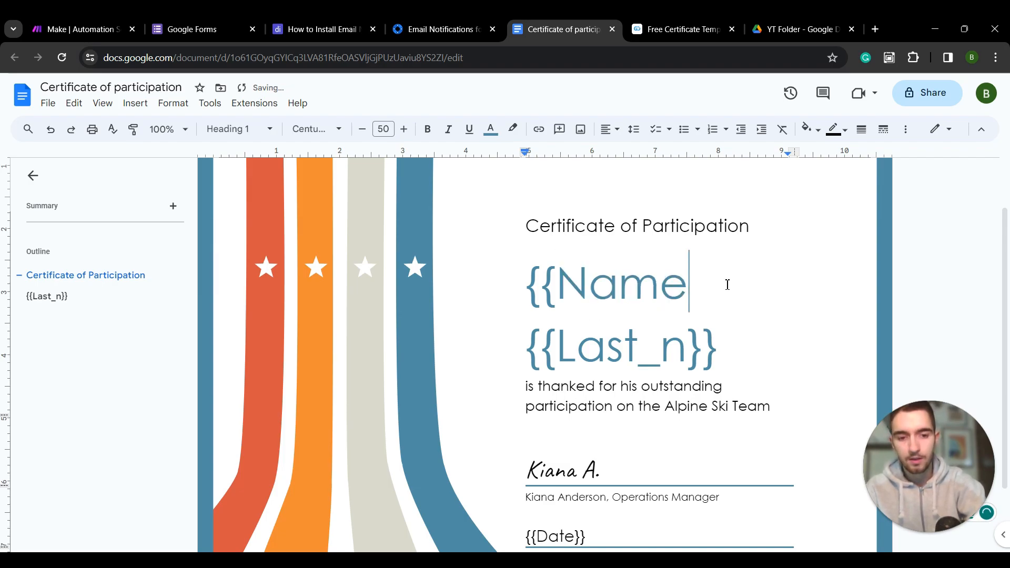
{"action": "type", "text": "}}"}
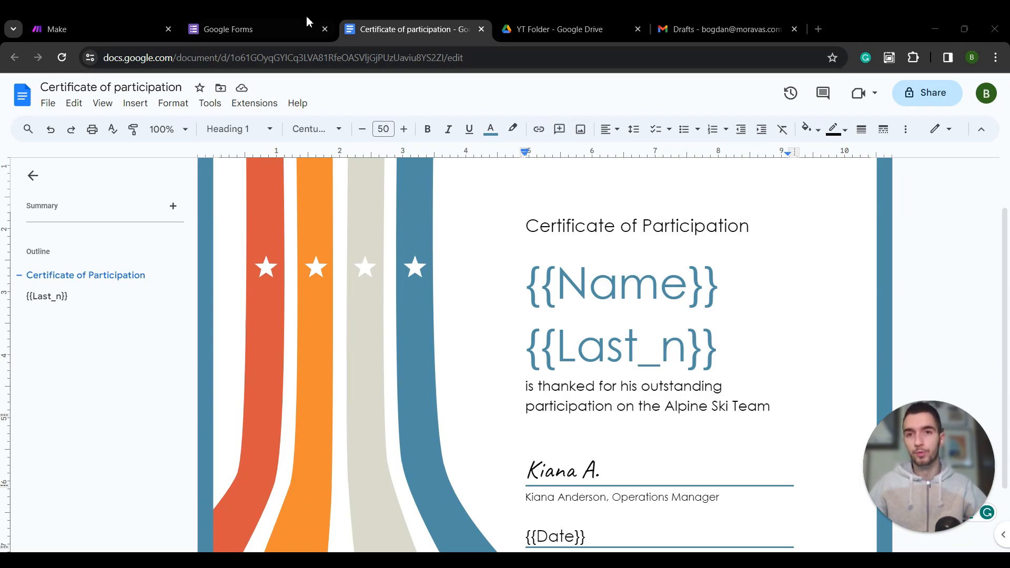
From the Forms home, start a blank form and replace 'Untitled form' with 'Get Your Certificate'.
{"action": "left_click", "coordinate": [253, 29]}
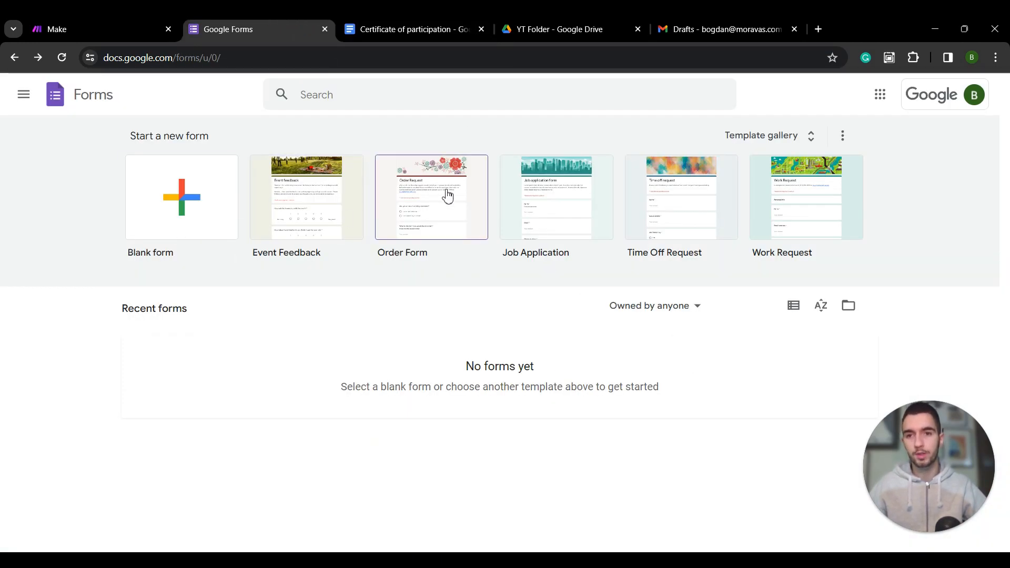
{"action": "left_click", "coordinate": [201, 189]}
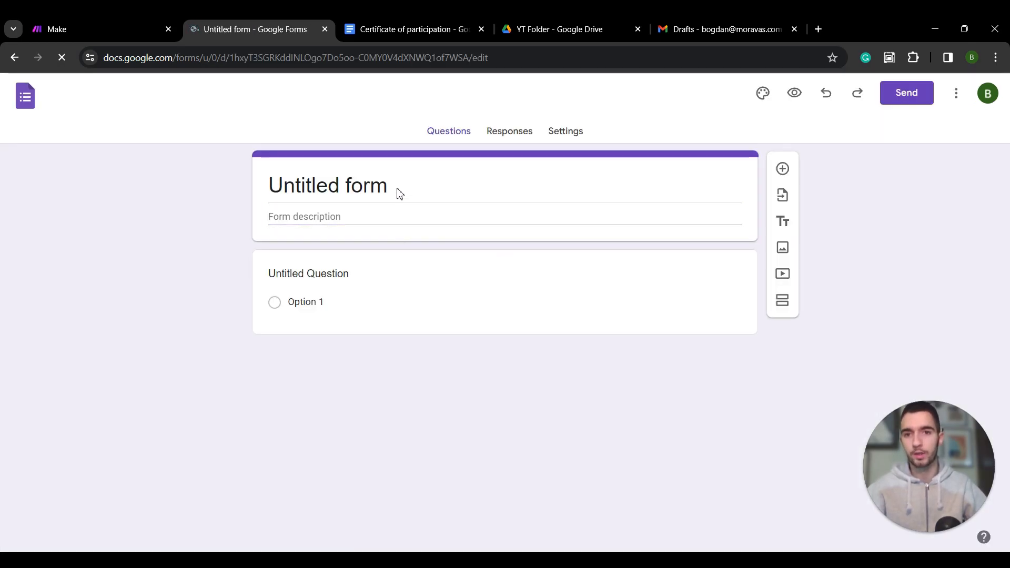
{"action": "left_click", "coordinate": [400, 191]}
{"action": "key", "text": "BackSpace"}
{"action": "key", "text": "BackSpace"}
{"action": "key", "text": "BackSpace"}
{"action": "key", "text": "BackSpace"}
{"action": "key", "text": "BackSpace"}
{"action": "key", "text": "BackSpace"}
{"action": "key", "text": "BackSpace"}
{"action": "key", "text": "BackSpace"}
{"action": "key", "text": "BackSpace"}
{"action": "key", "text": "BackSpace"}
{"action": "key", "text": "BackSpace"}
{"action": "key", "text": "BackSpace"}
{"action": "key", "text": "BackSpace"}
{"action": "key", "text": "ctrl+z"}
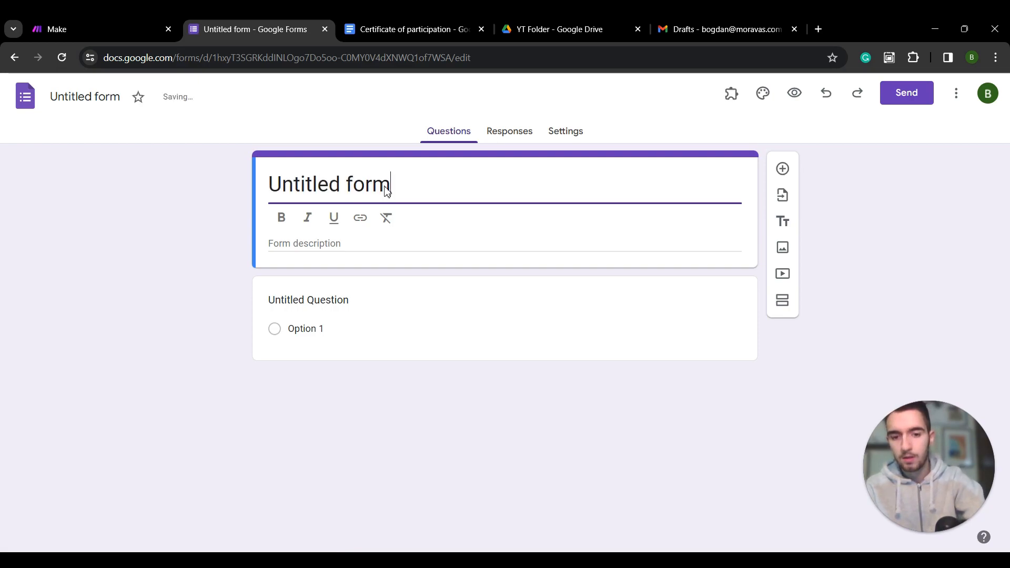
{"action": "type", "text": "Get"}
{"action": "key", "text": "ctrl+BackSpace"}
{"action": "key", "text": "ctrl+BackSpace"}
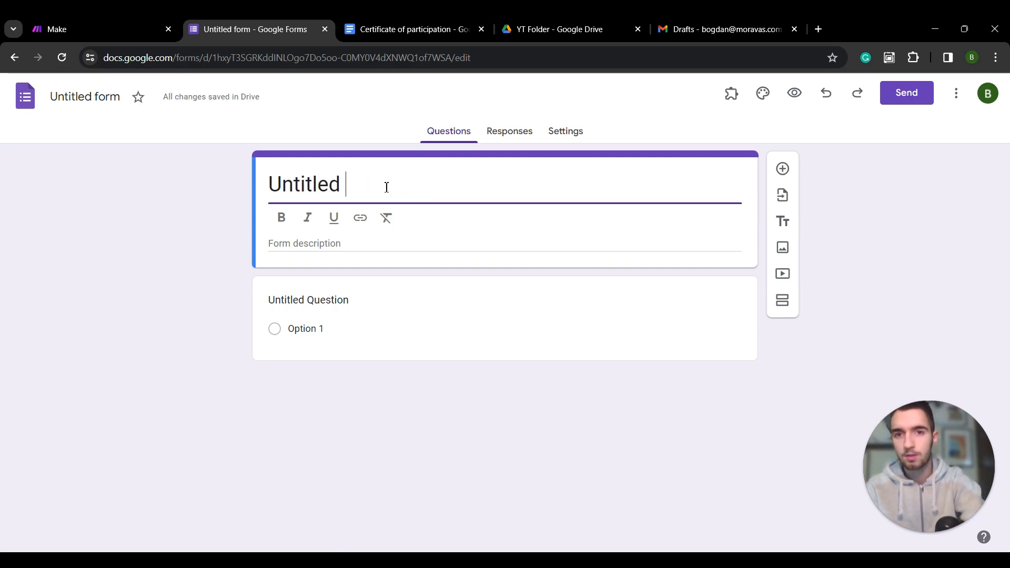
{"action": "type", "text": "Get Your Cer"}
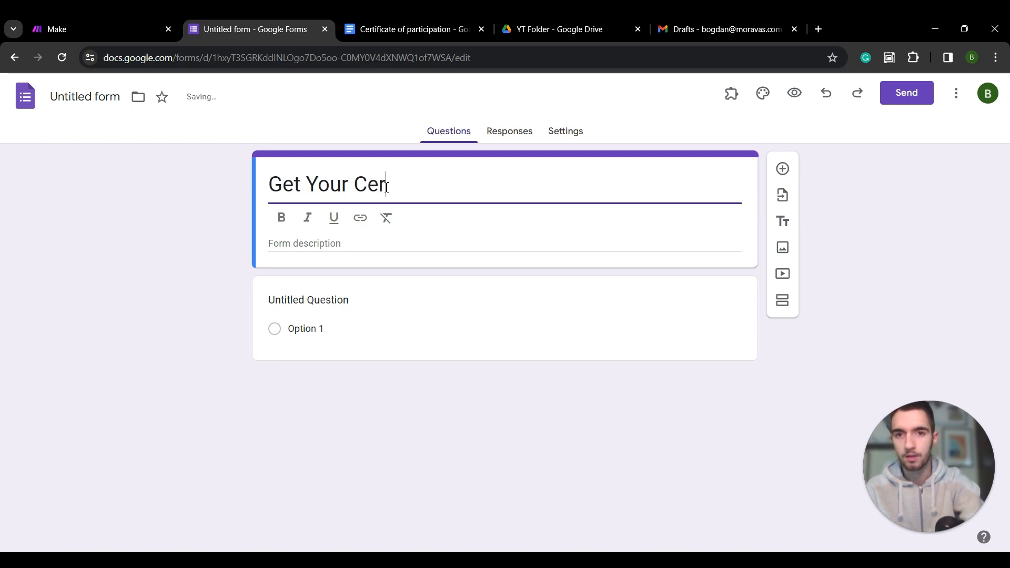
{"action": "type", "text": "tificate"}
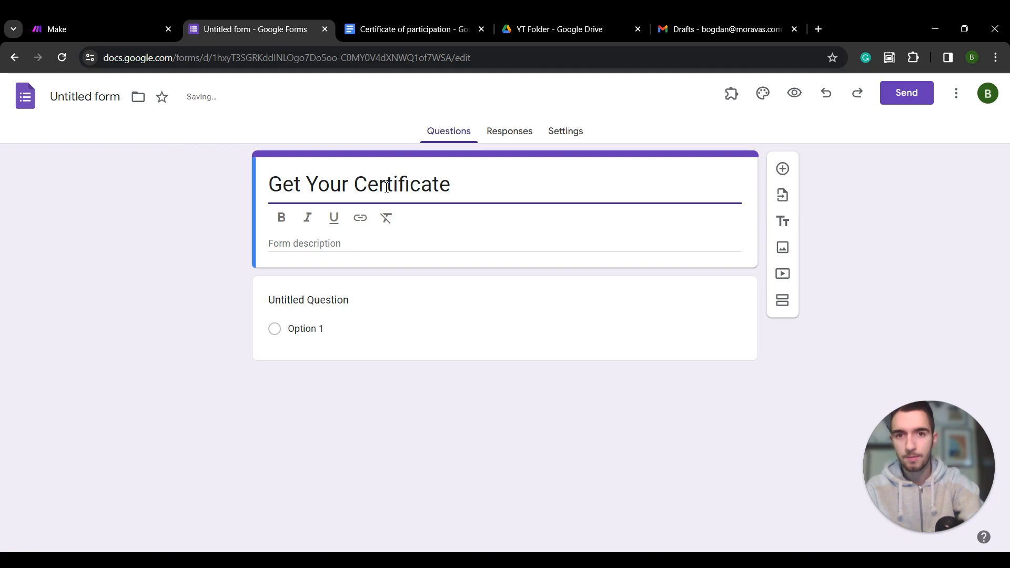
Add the first short-answer question, Your Name, below the form title.
{"action": "left_click", "coordinate": [333, 243]}
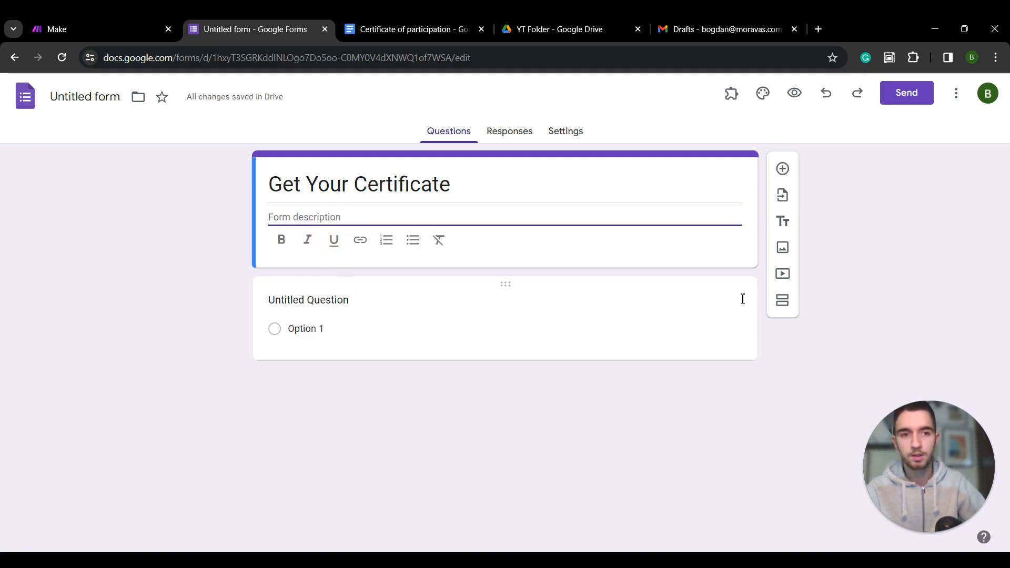
{"action": "left_click", "coordinate": [782, 168]}
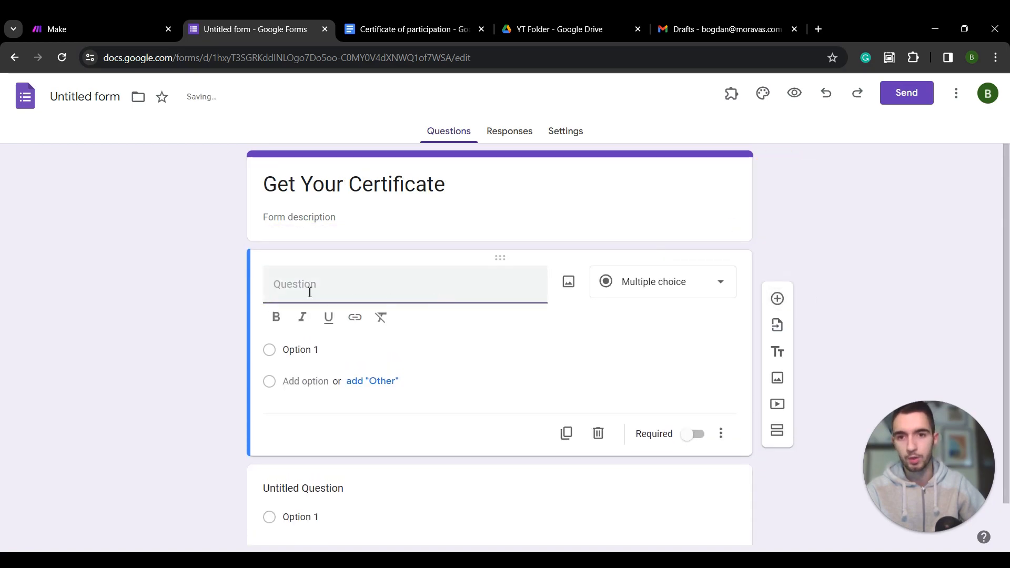
{"action": "type", "text": "N"}
{"action": "key", "text": "BackSpace"}
{"action": "type", "text": "Your Name"}
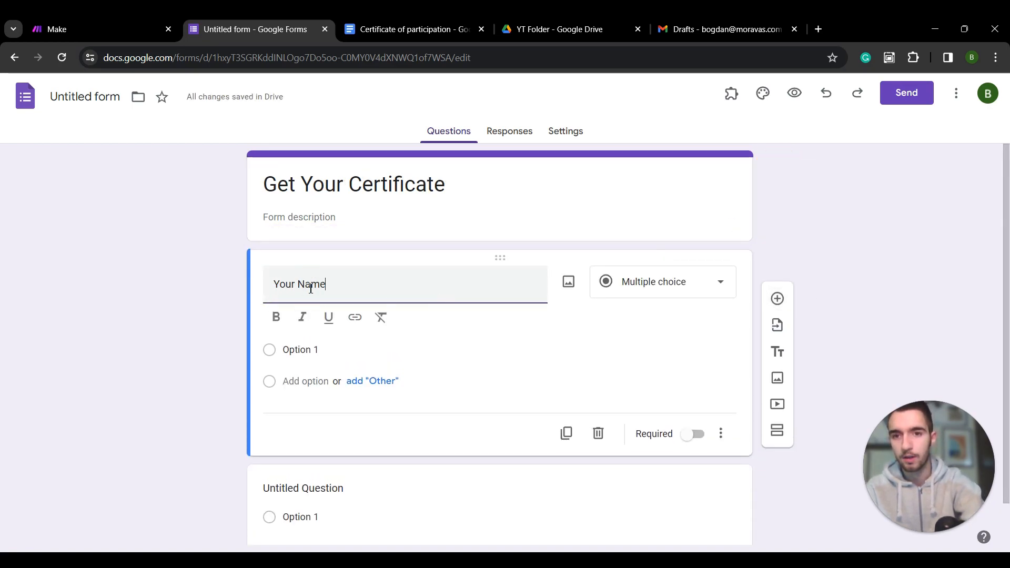
Add the Your Last Name and Your Email short-answer questions.
{"action": "left_click", "coordinate": [777, 299]}
{"action": "type", "text": "Your Last Name"}
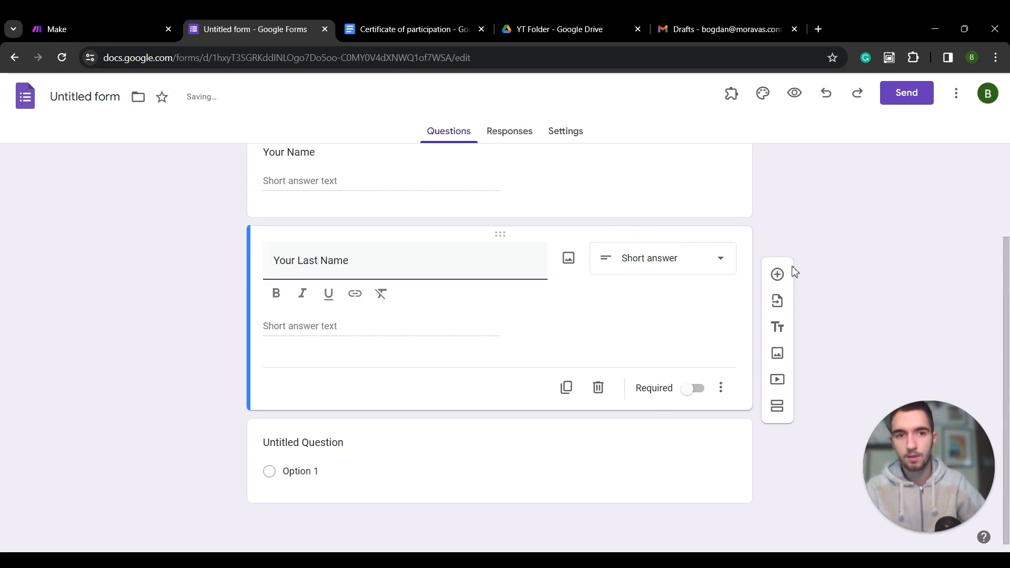
{"action": "left_click", "coordinate": [560, 445]}
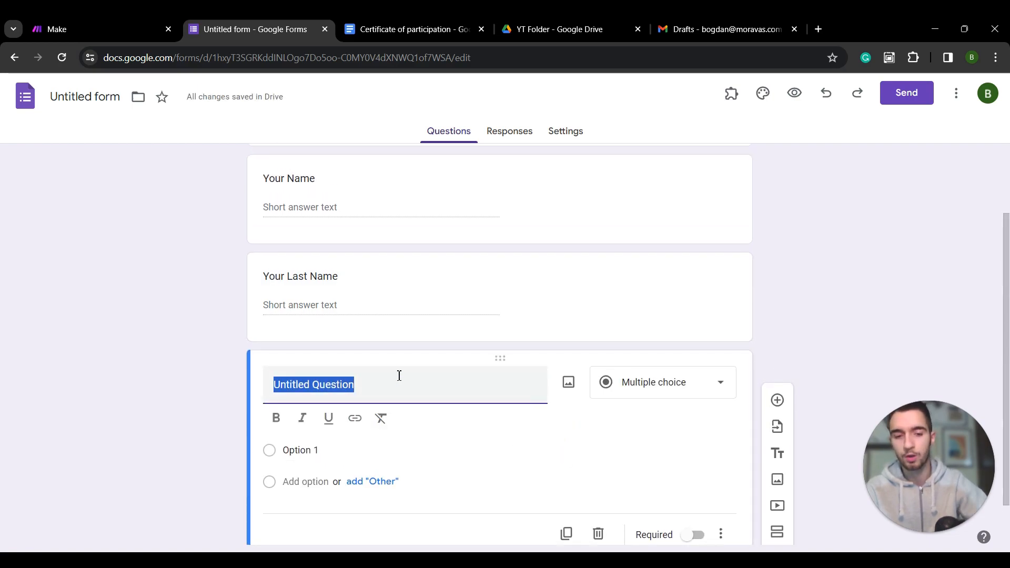
{"action": "key", "text": "BackSpace"}
{"action": "type", "text": "Your Email"}
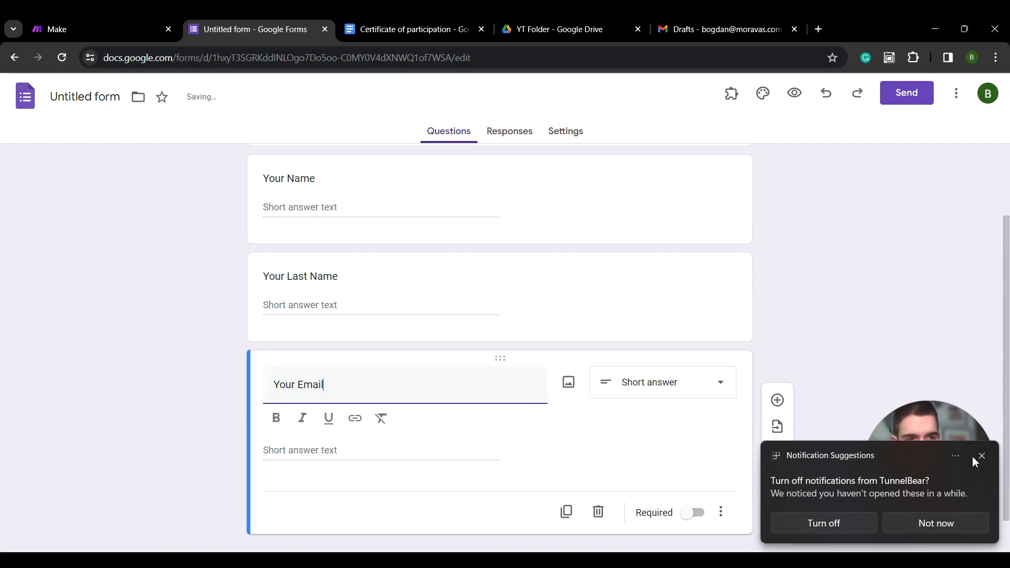
{"action": "left_click", "coordinate": [981, 456]}
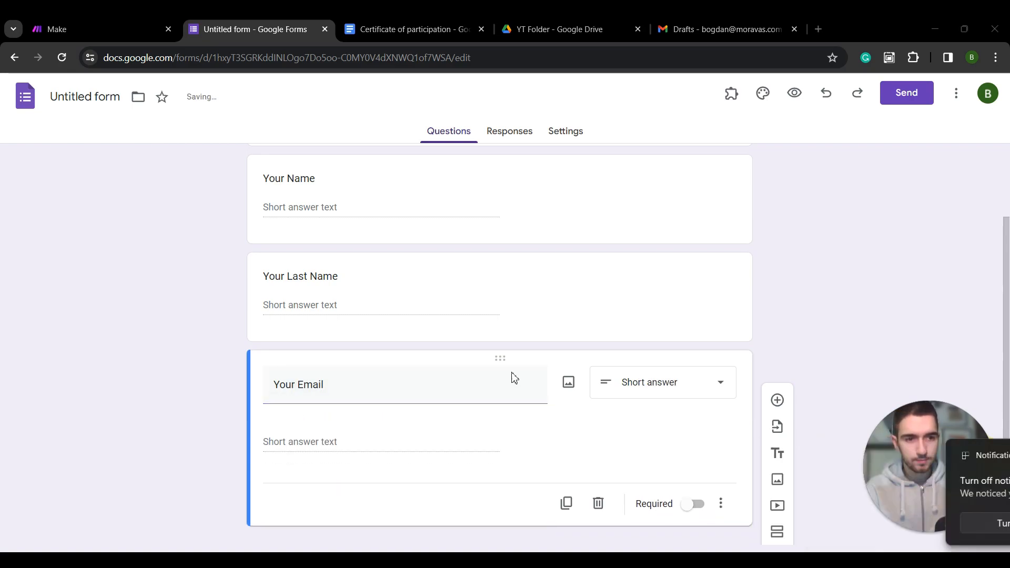
{"action": "left_click", "coordinate": [453, 371]}
{"action": "scroll", "coordinate": [500, 371], "scroll_direction": "up", "scroll_amount": 2}
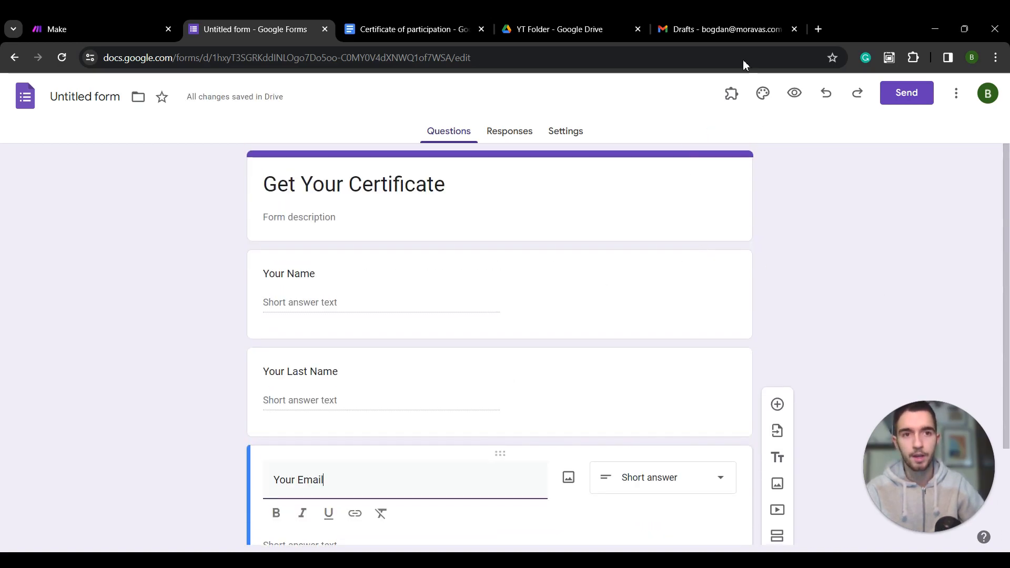
Enable Email Notifications for Google Forms on this form and save its date format and timezone.
{"action": "left_click", "coordinate": [735, 104]}
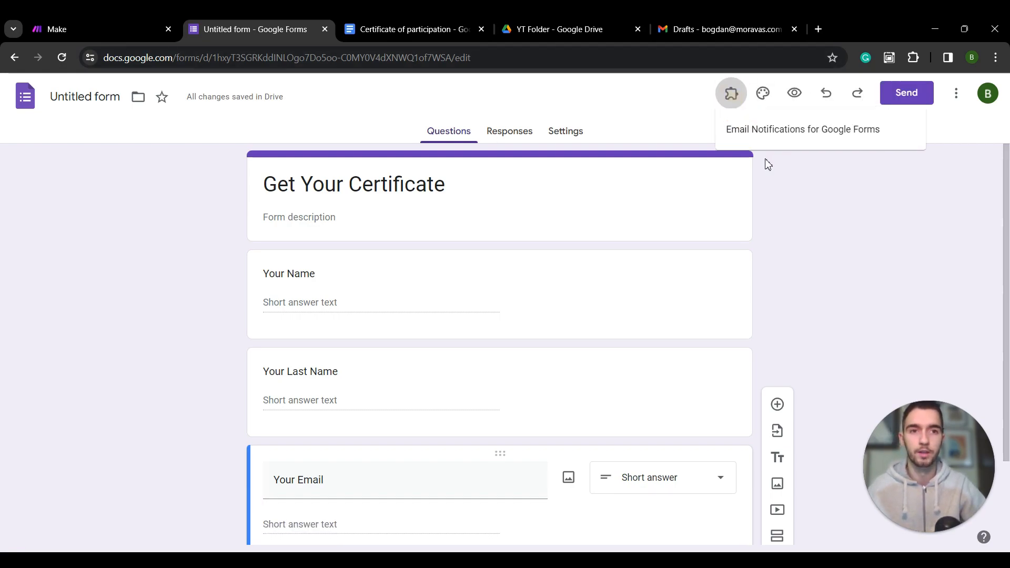
{"action": "left_click", "coordinate": [856, 137]}
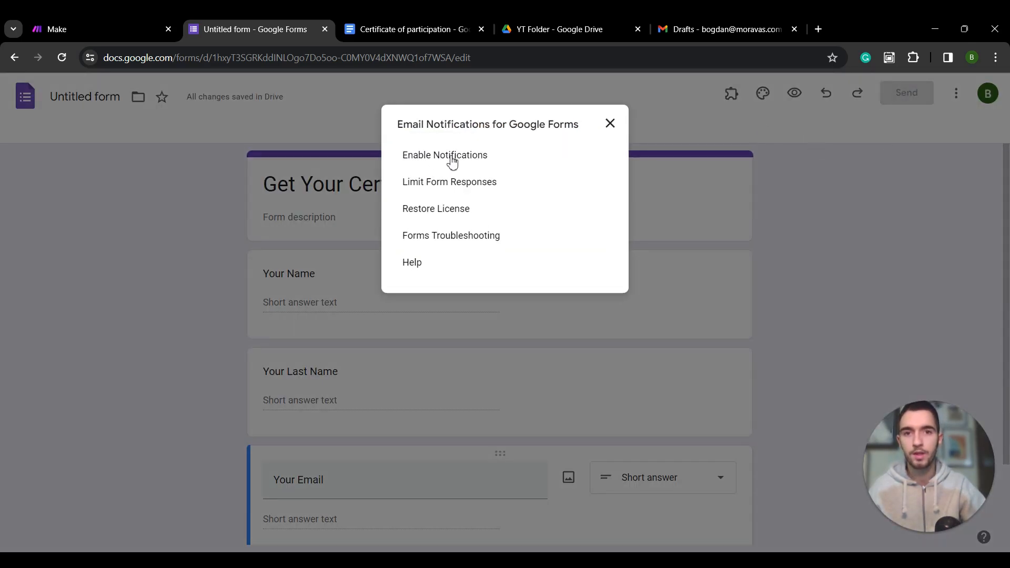
{"action": "left_click", "coordinate": [452, 158]}
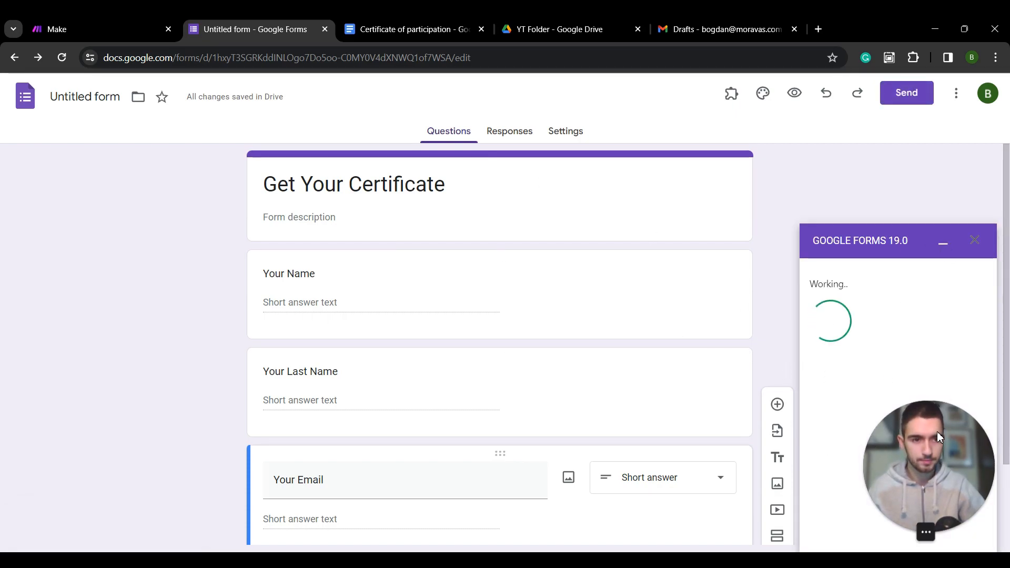
{"action": "left_click_drag", "start_coordinate": [937, 434], "coordinate": [734, 423]}
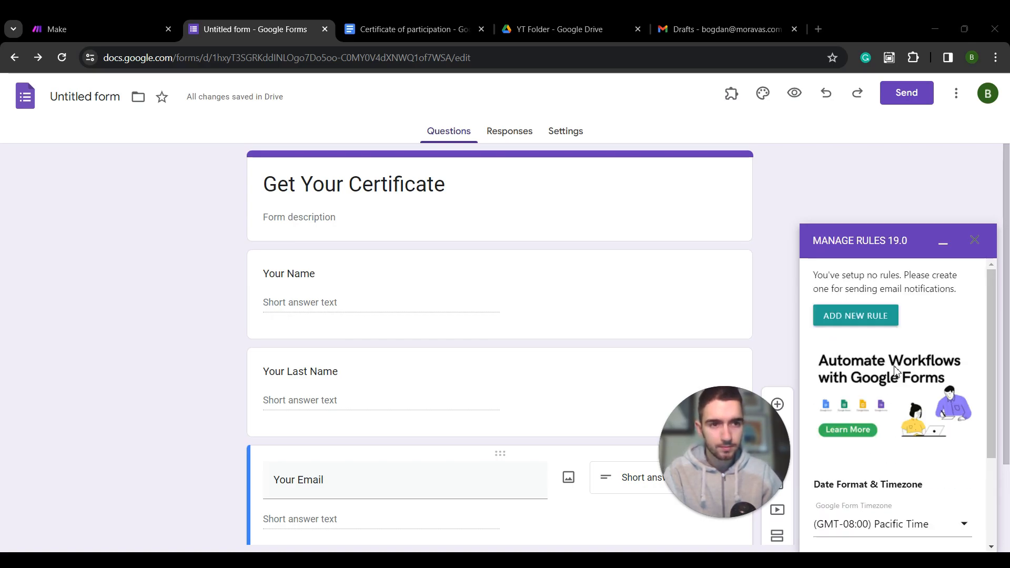
{"action": "scroll", "coordinate": [896, 371], "scroll_direction": "down", "scroll_amount": 2}
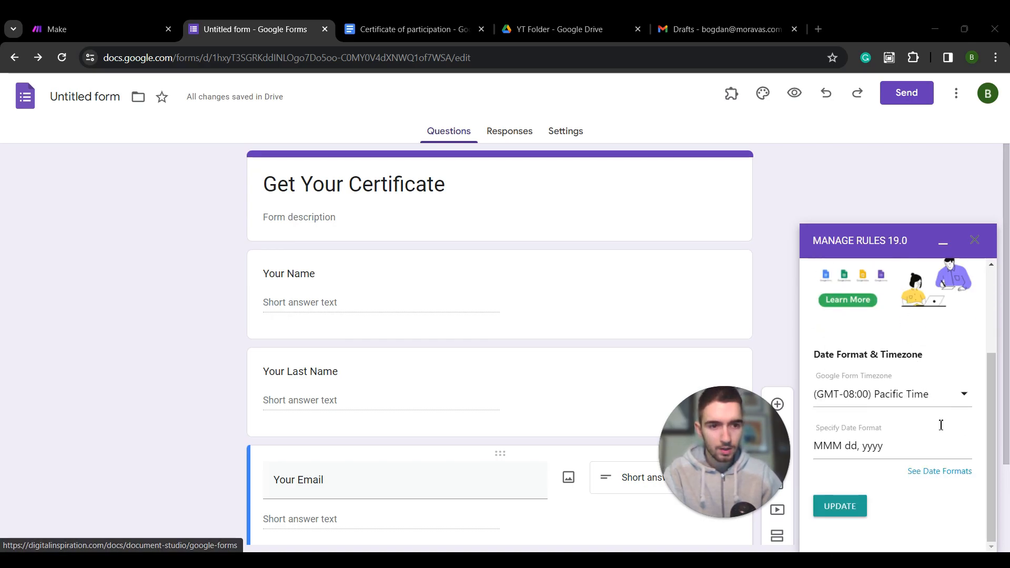
{"action": "left_click", "coordinate": [858, 513]}
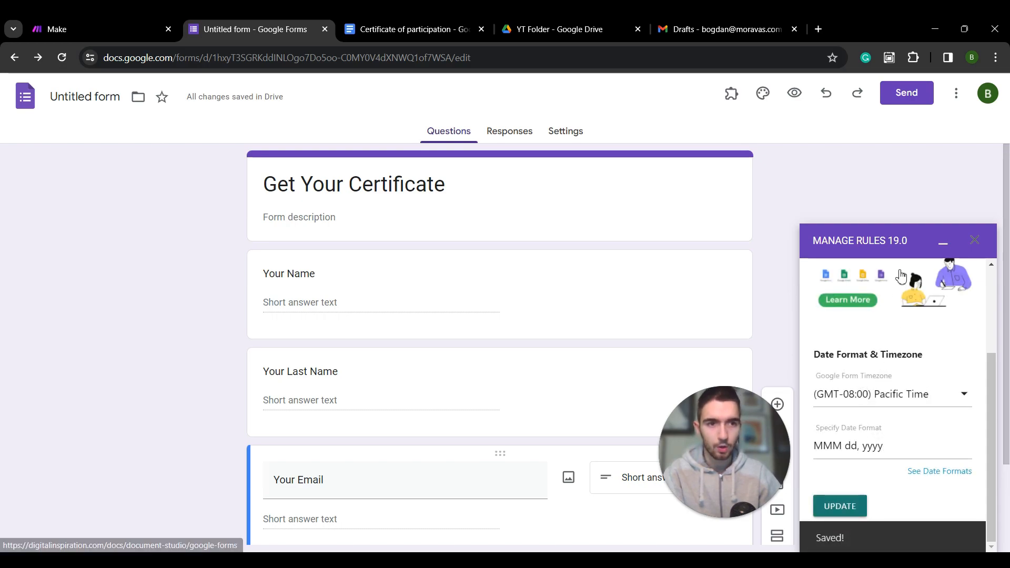
Minimize the add-on's rules panel and go back to the Make dashboard.
{"action": "left_click", "coordinate": [942, 242]}
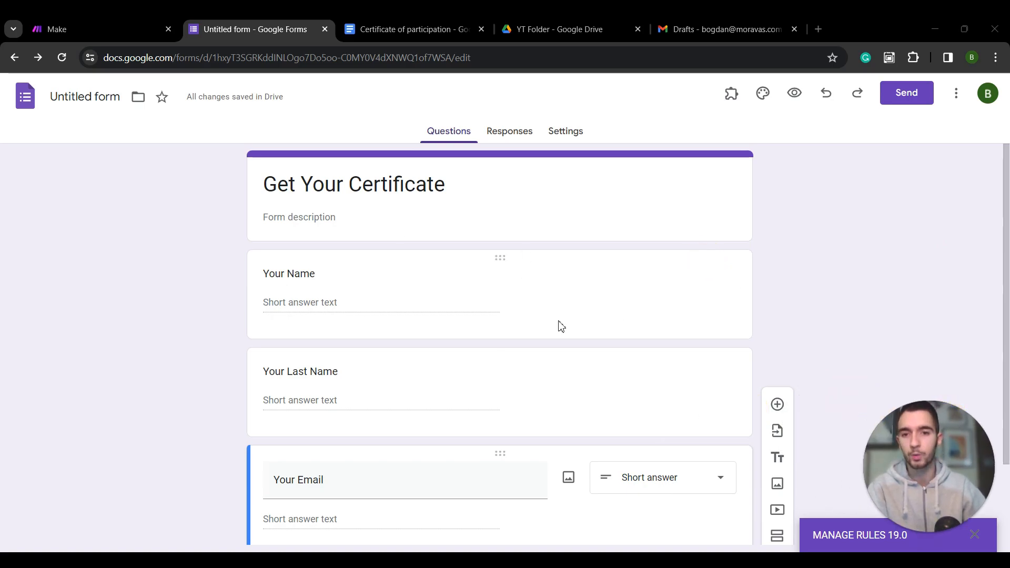
{"action": "scroll", "coordinate": [395, 293], "scroll_direction": "down", "scroll_amount": 2}
{"action": "scroll", "coordinate": [415, 192], "scroll_direction": "up", "scroll_amount": 2}
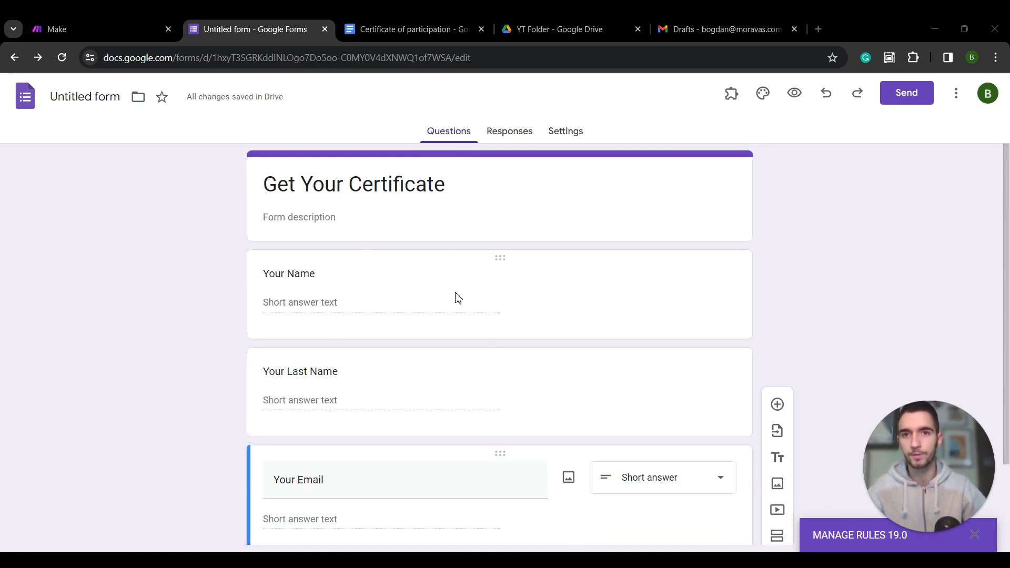
{"action": "left_click", "coordinate": [100, 29]}
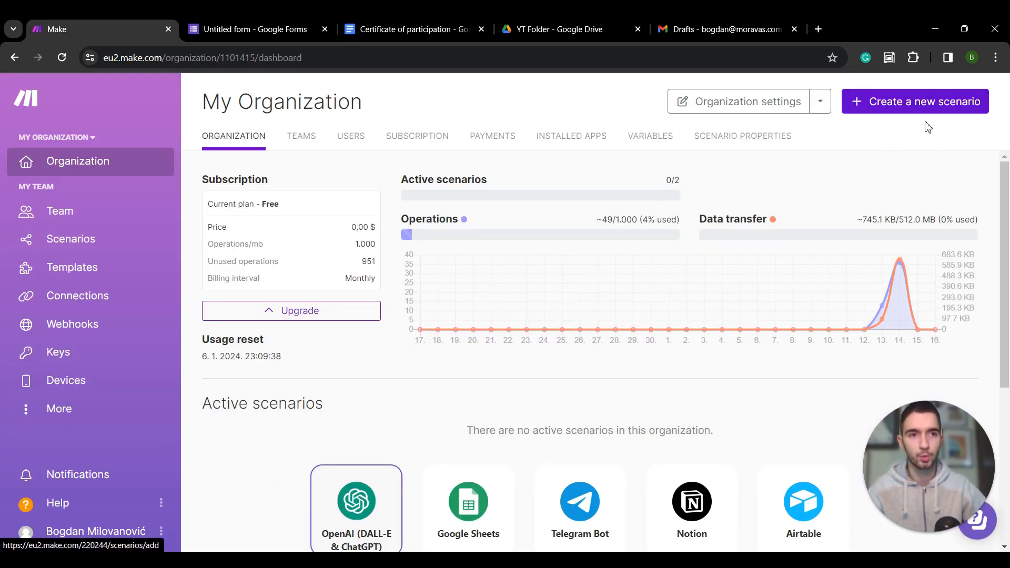
Start a new scenario whose first module is the Webhooks 'Custom webhook' trigger.
{"action": "left_click", "coordinate": [917, 101]}
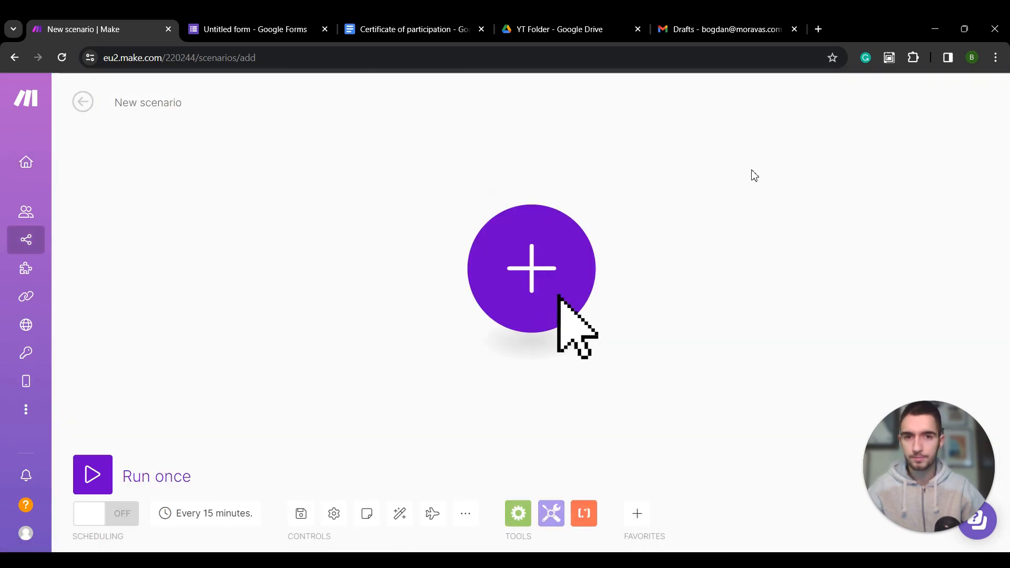
{"action": "left_click", "coordinate": [547, 280]}
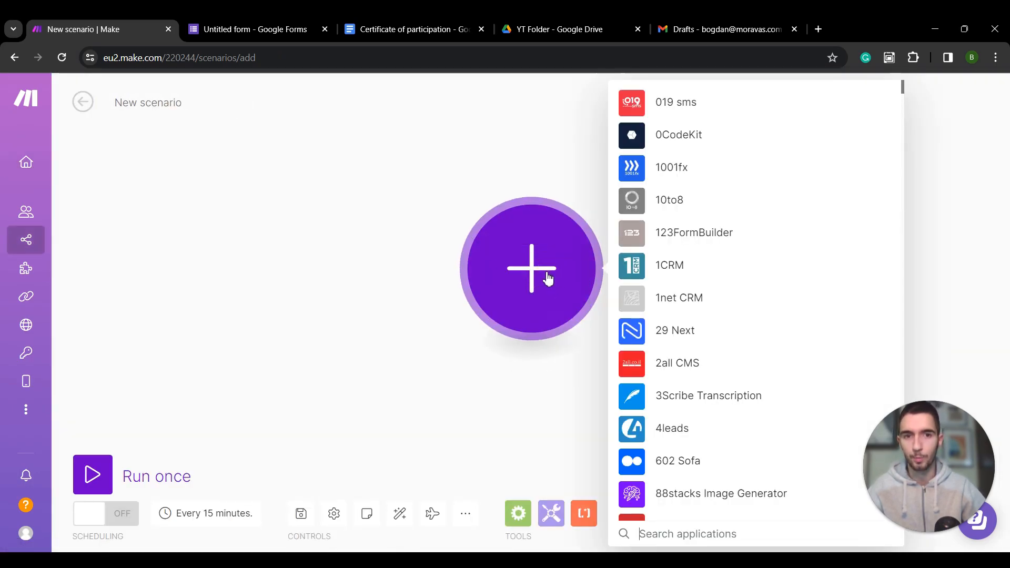
{"action": "left_click", "coordinate": [673, 541]}
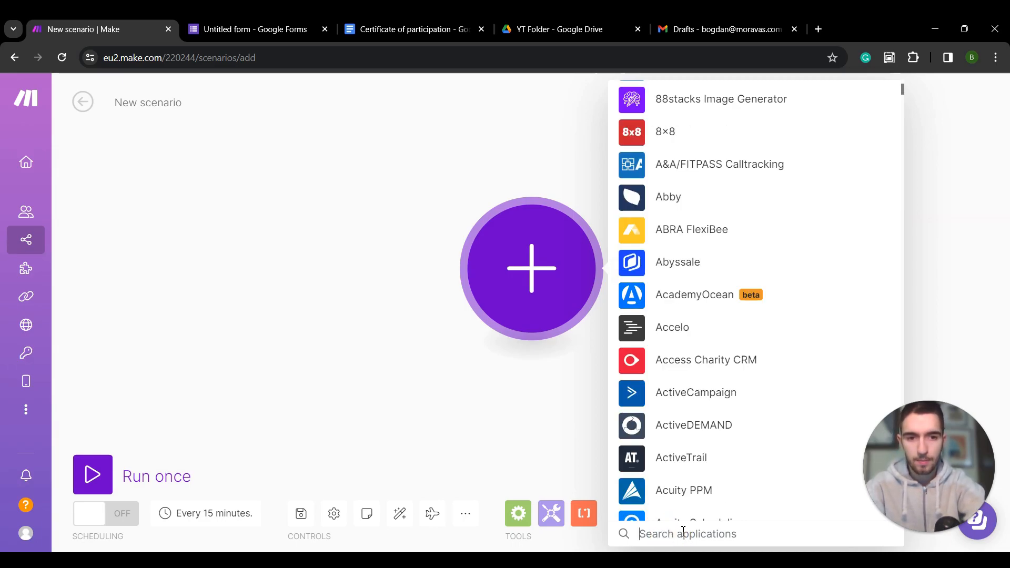
{"action": "type", "text": "web"}
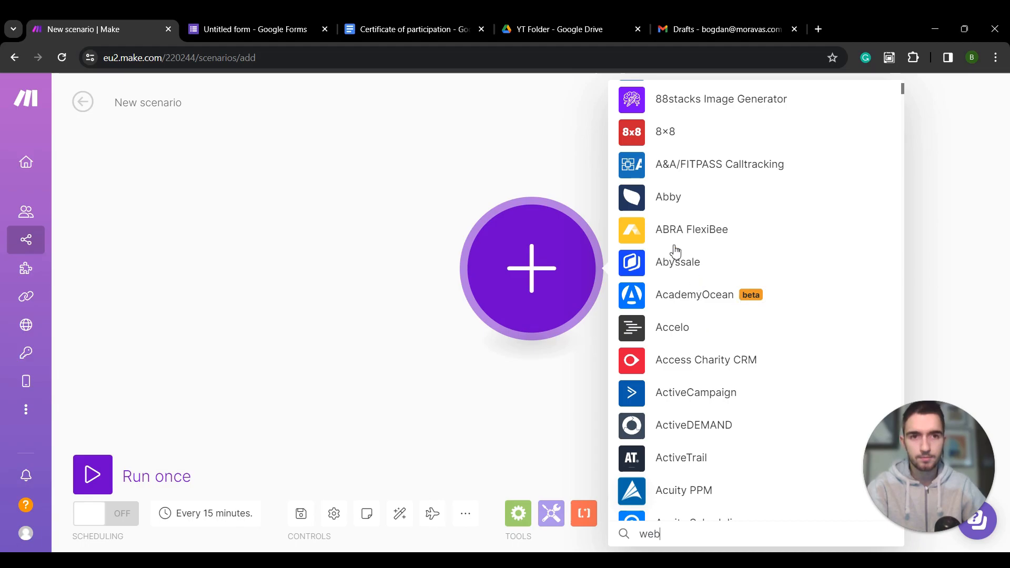
{"action": "type", "text": "hook"}
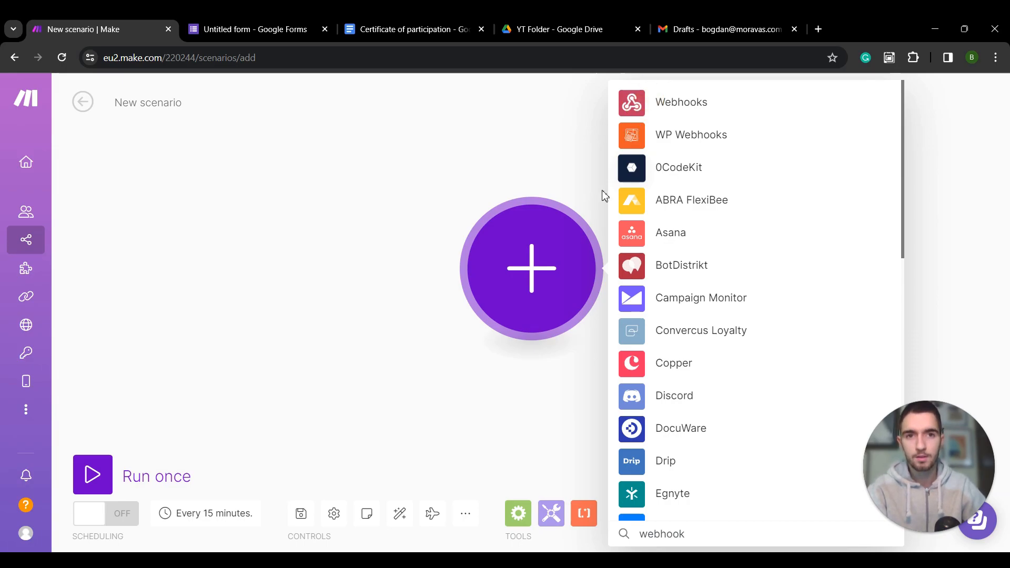
{"action": "key", "text": "Return"}
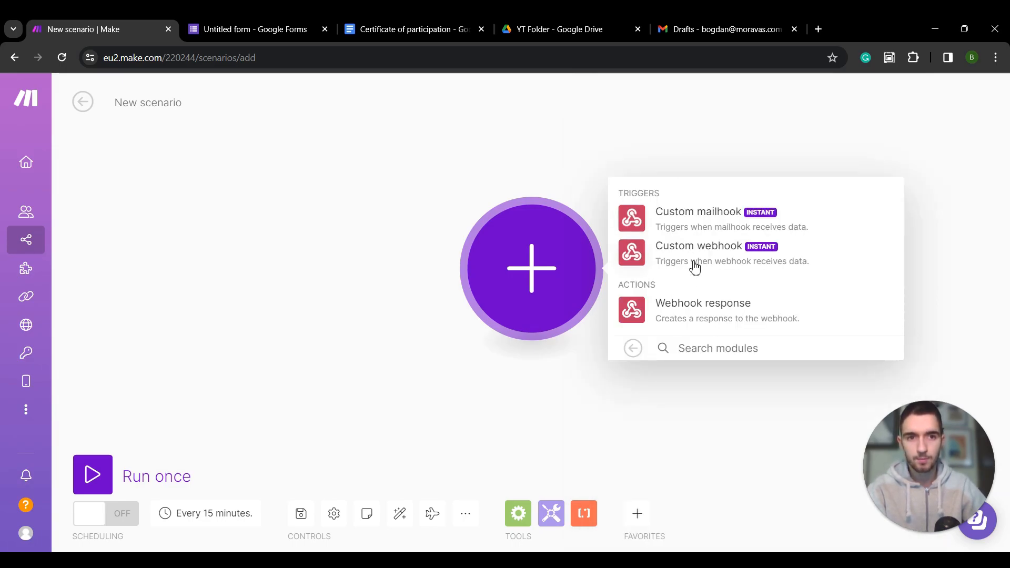
{"action": "left_click", "coordinate": [631, 264]}
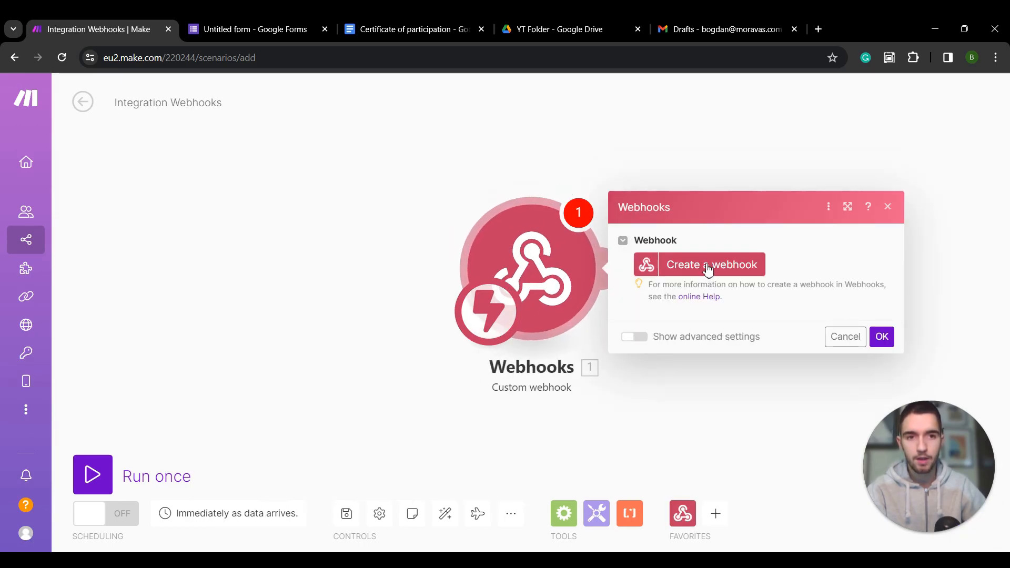
Create and save a webhook with its default name, then copy its address for the Google Form.
{"action": "left_click", "coordinate": [705, 273]}
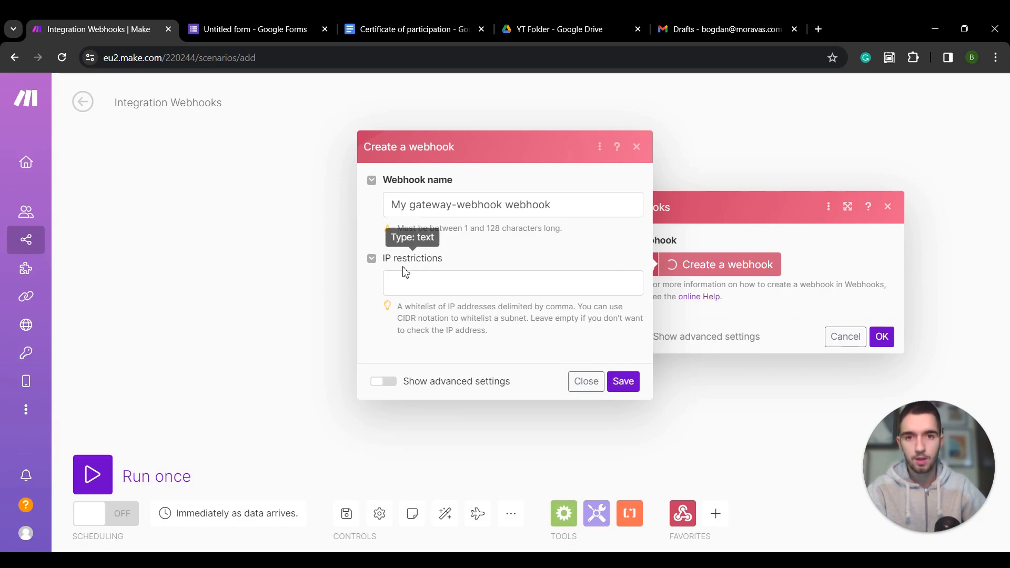
{"action": "left_click", "coordinate": [623, 381]}
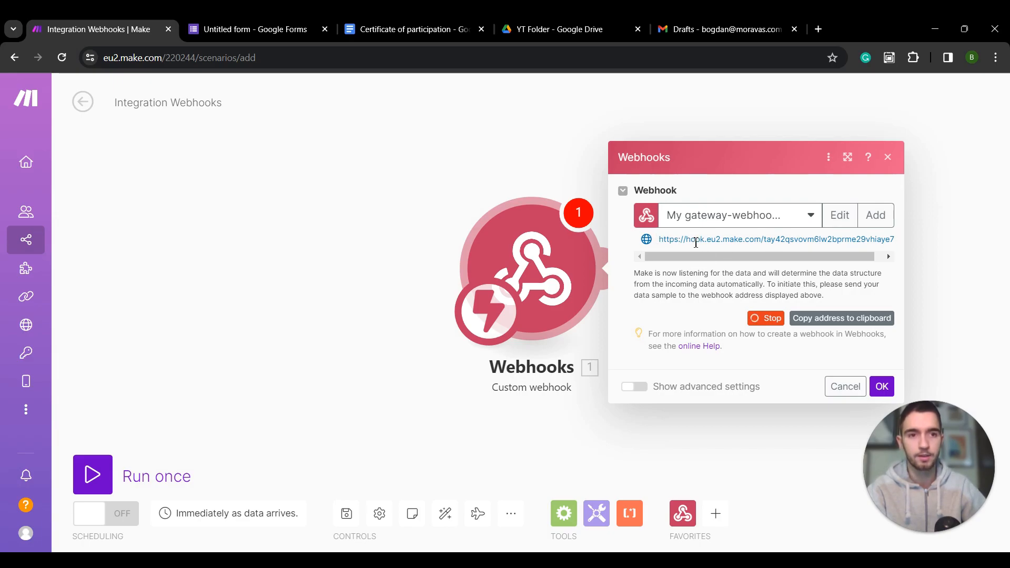
{"action": "left_click", "coordinate": [838, 318]}
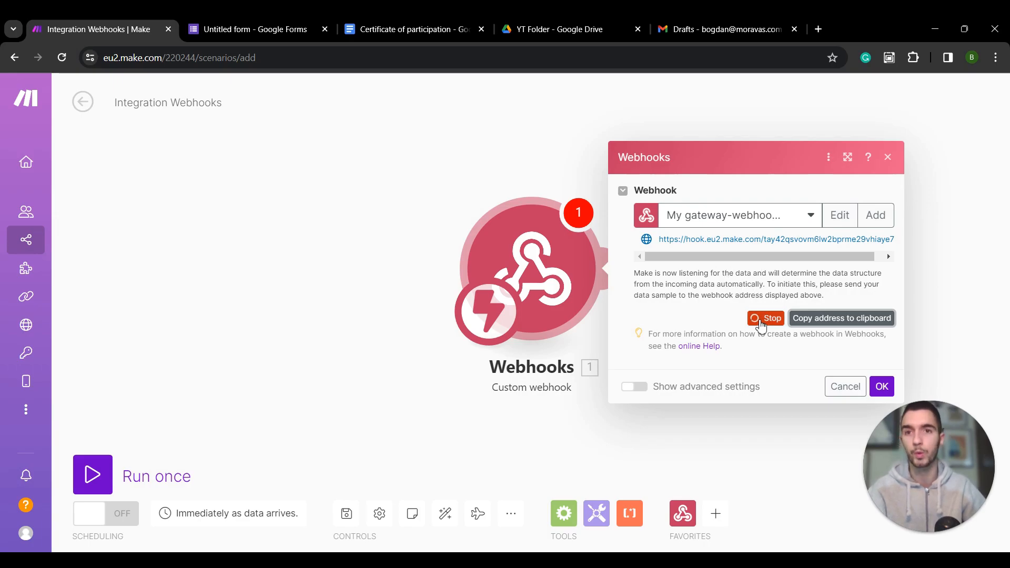
{"action": "left_click", "coordinate": [266, 22]}
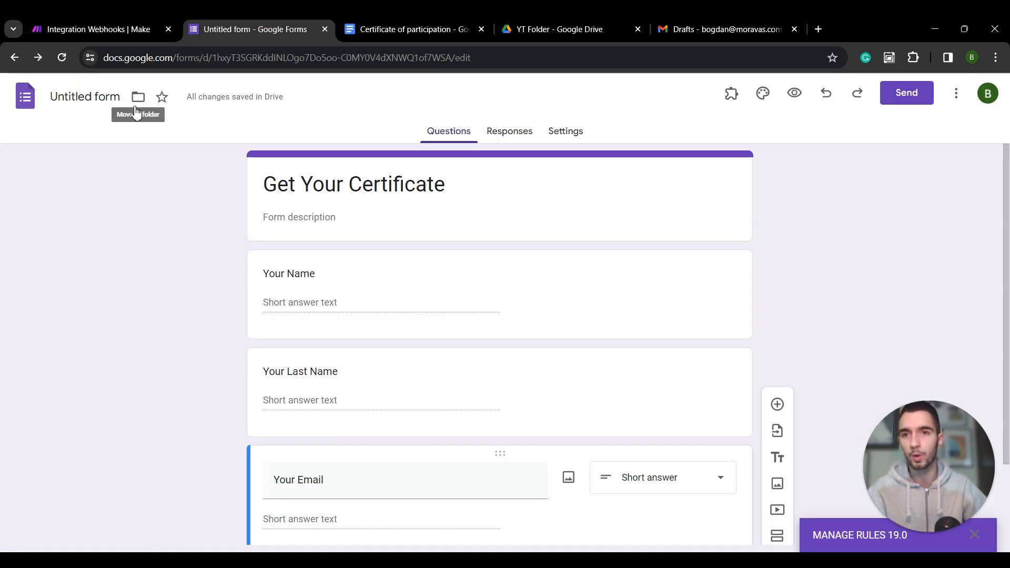
Rename the form document to 'Get Your Certificate'.
{"action": "left_click", "coordinate": [119, 97]}
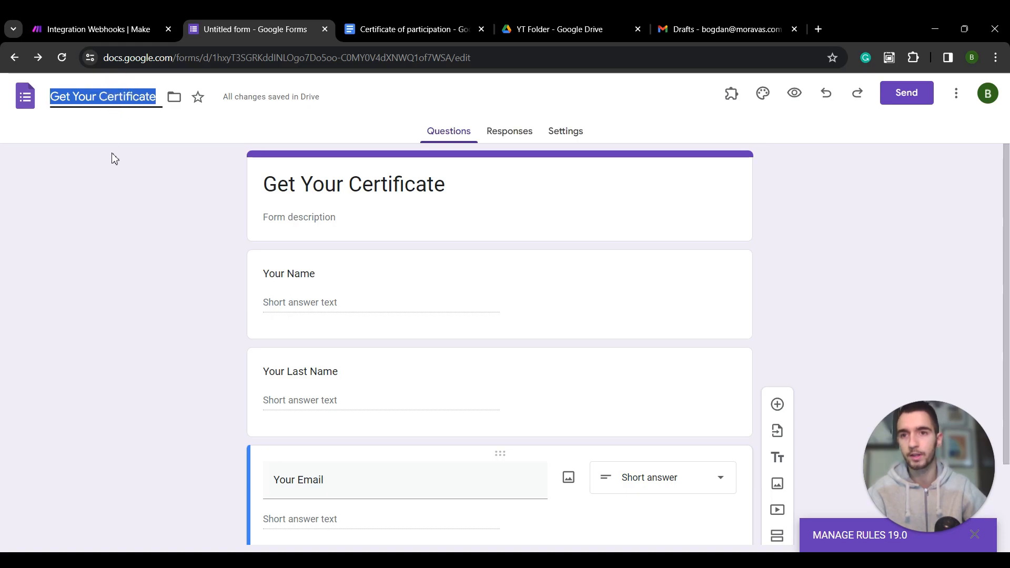
{"action": "left_click", "coordinate": [119, 203]}
{"action": "scroll", "coordinate": [536, 327], "scroll_direction": "down", "scroll_amount": 2}
{"action": "scroll", "coordinate": [662, 372], "scroll_direction": "up", "scroll_amount": 2}
Open the Email Notifications for Google Forms add-on's Webhooks for Google Forms panel.
{"action": "left_click", "coordinate": [740, 102]}
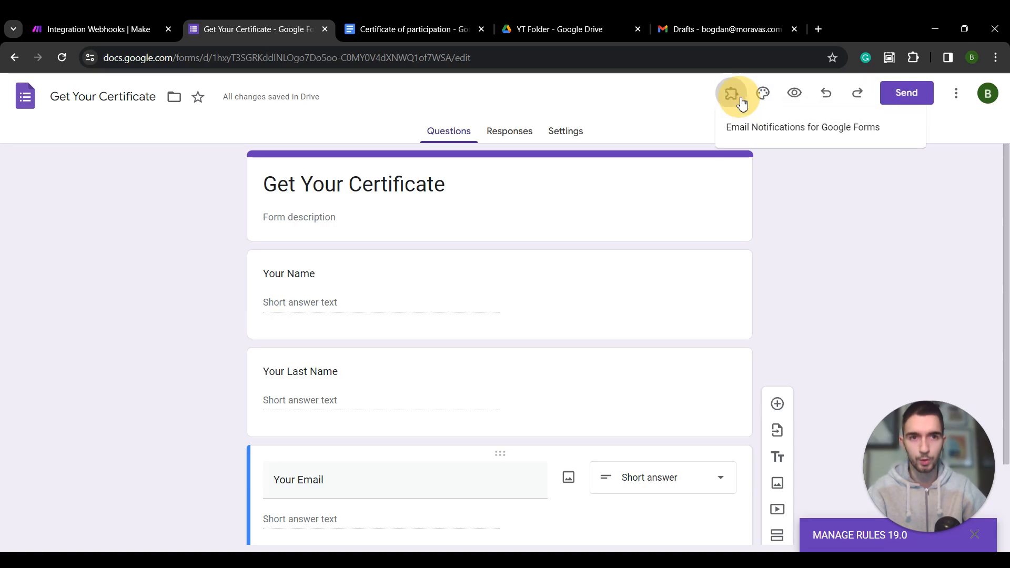
{"action": "left_click", "coordinate": [777, 132]}
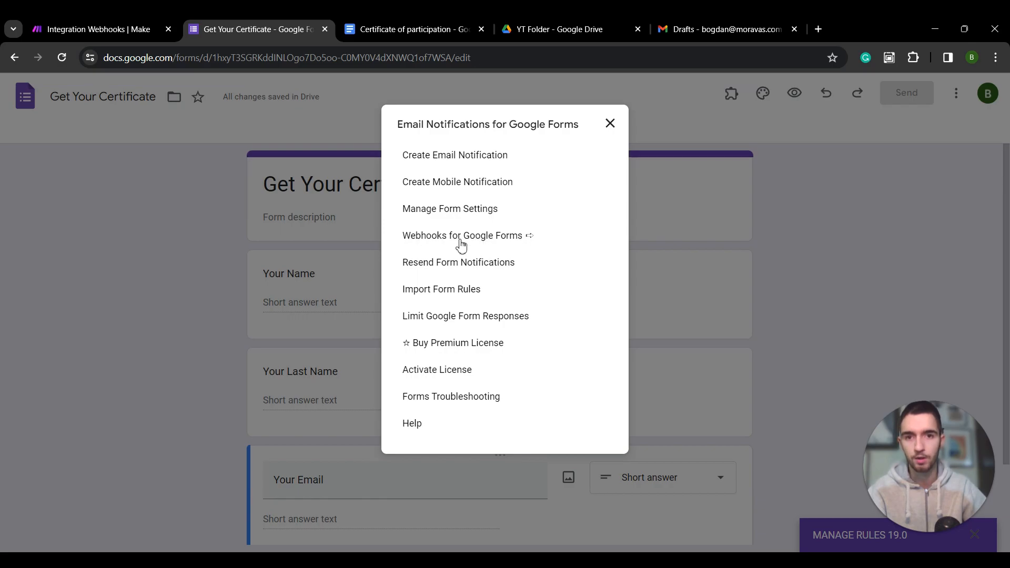
{"action": "left_click", "coordinate": [481, 241]}
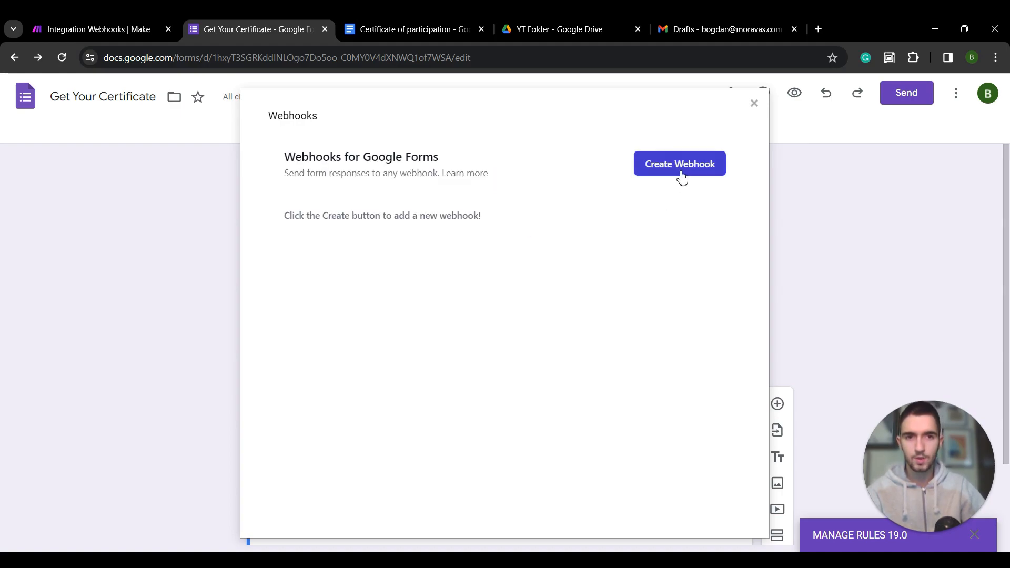
Create a new webhook named 'Webhook for make' with the POST request method.
{"action": "left_click", "coordinate": [665, 167]}
{"action": "left_click", "coordinate": [434, 172]}
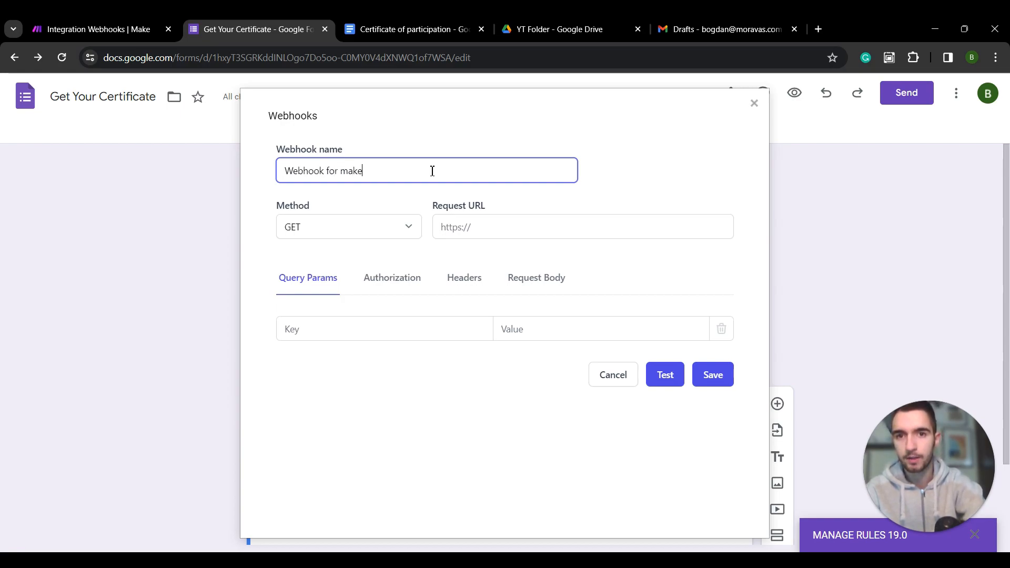
{"action": "double_click", "coordinate": [286, 209]}
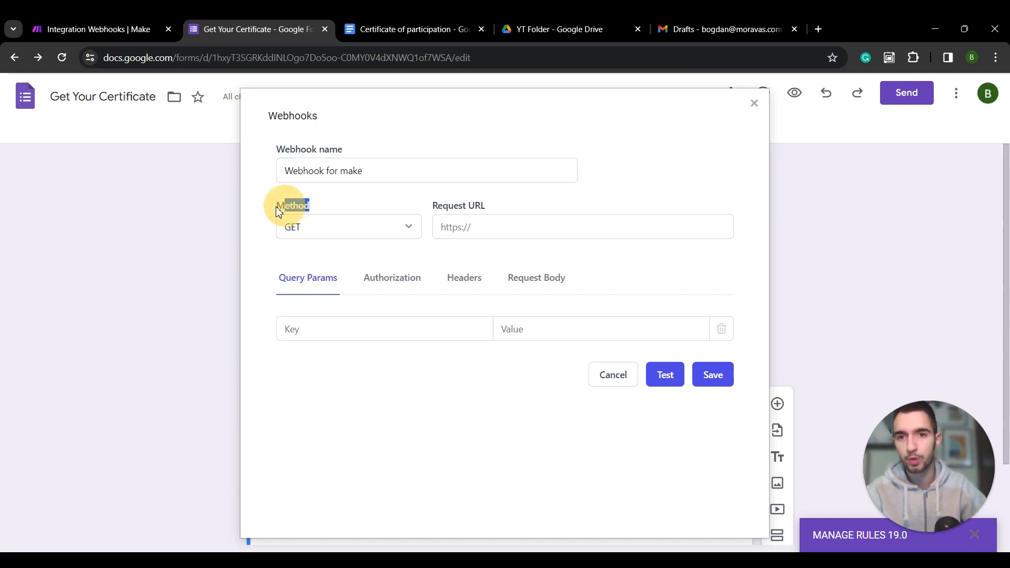
{"action": "left_click", "coordinate": [293, 233]}
{"action": "left_click", "coordinate": [328, 230]}
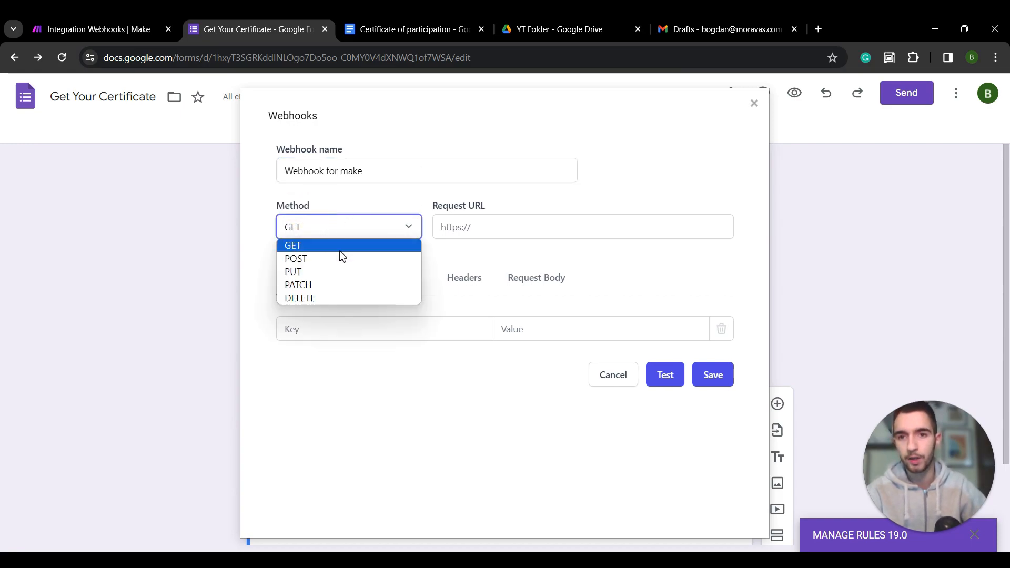
{"action": "left_click", "coordinate": [312, 260]}
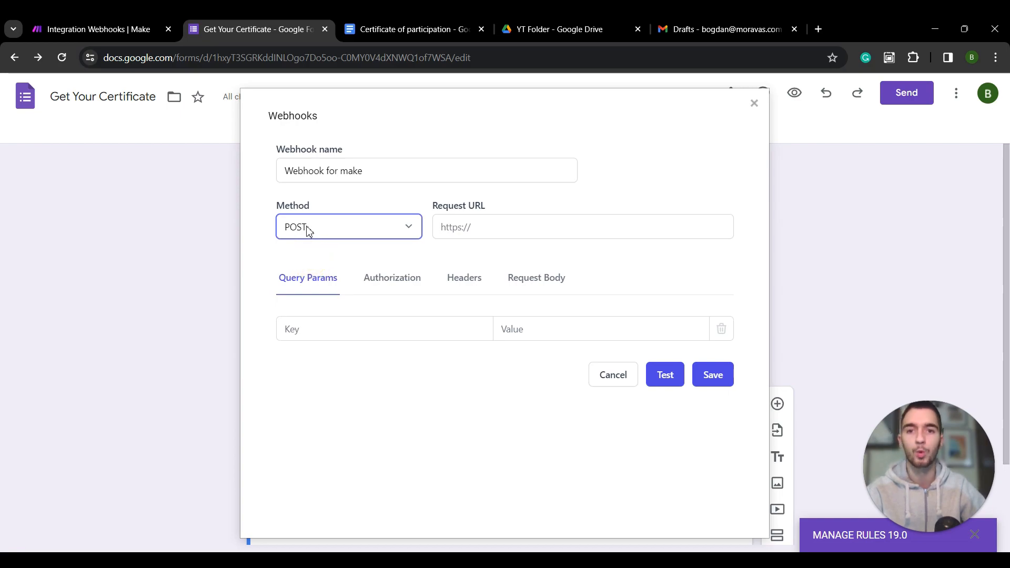
{"action": "left_click", "coordinate": [309, 231]}
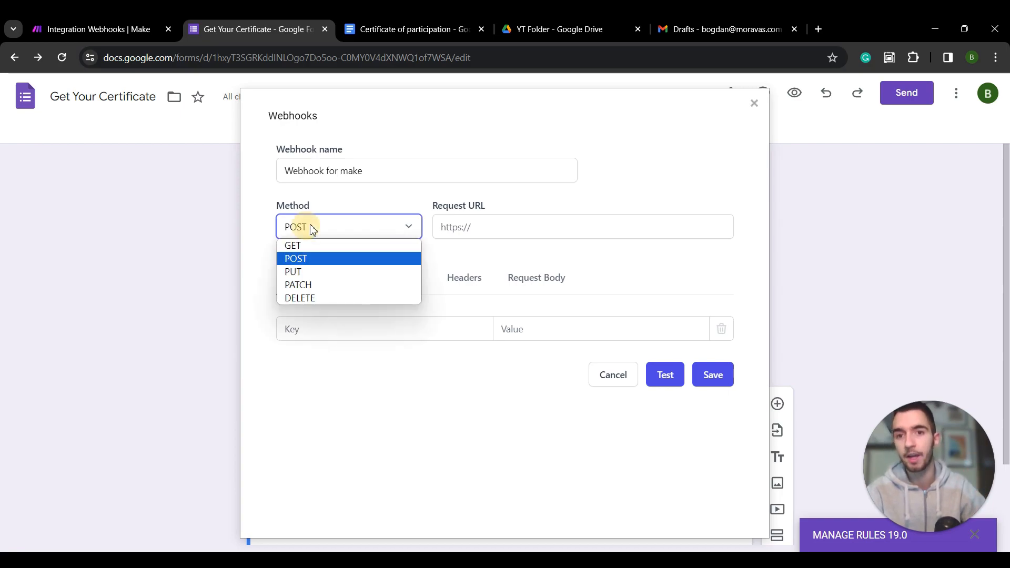
{"action": "left_click", "coordinate": [302, 259]}
Paste the Make webhook address as the webhook's request URL.
{"action": "left_click", "coordinate": [514, 230]}
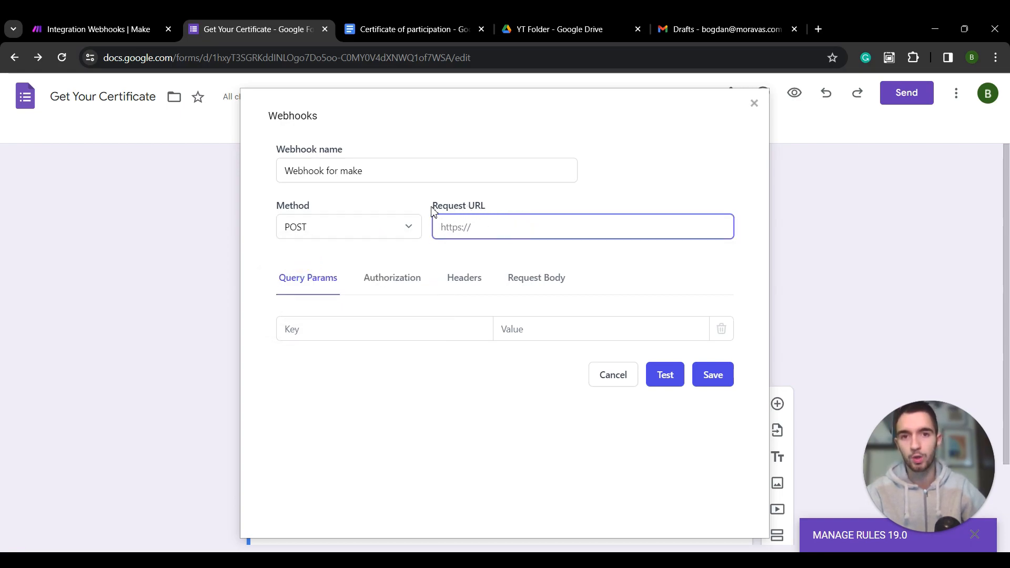
{"action": "right_click", "coordinate": [498, 227]}
{"action": "left_click", "coordinate": [526, 352]}
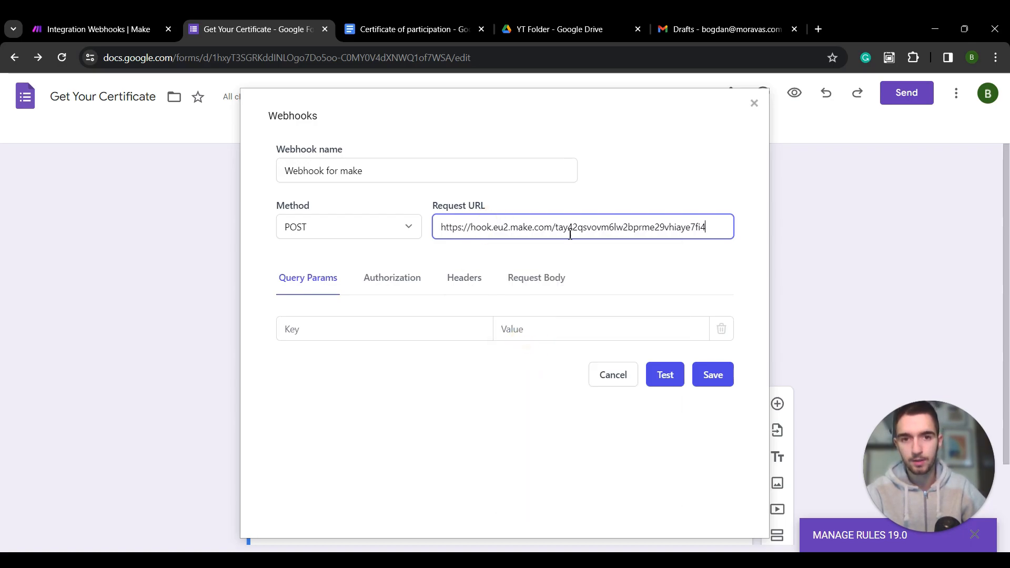
{"action": "left_click", "coordinate": [115, 32]}
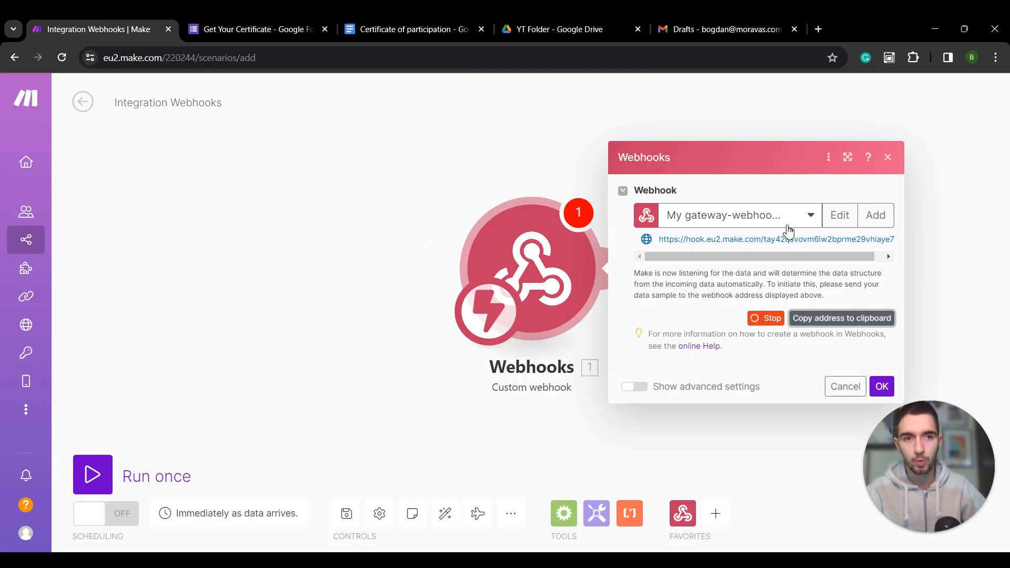
{"action": "left_click", "coordinate": [279, 32]}
Set the request body to application/x-www-form-urlencoded and send a test submission to Make.
{"action": "left_click", "coordinate": [534, 288]}
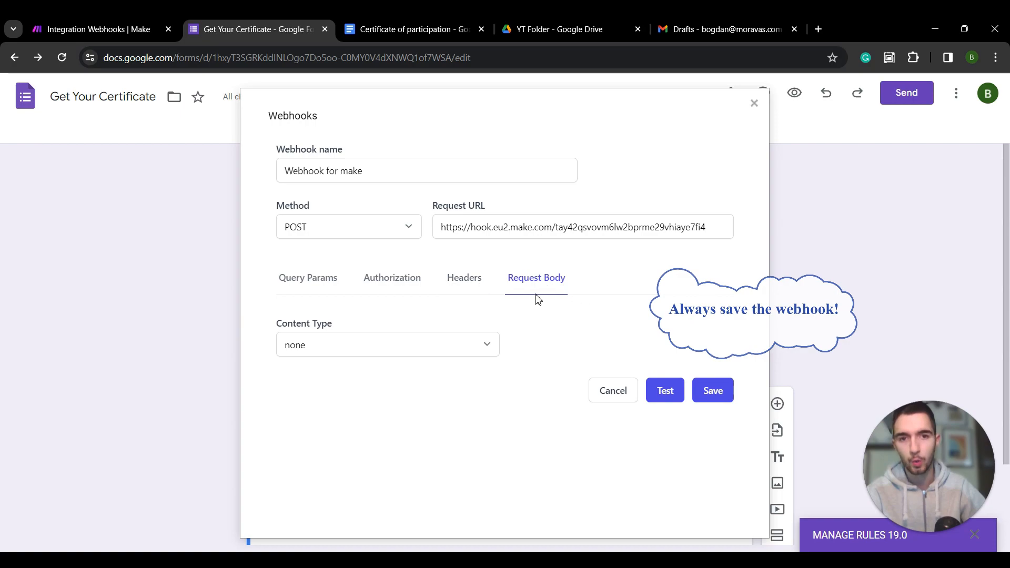
{"action": "left_click", "coordinate": [412, 353]}
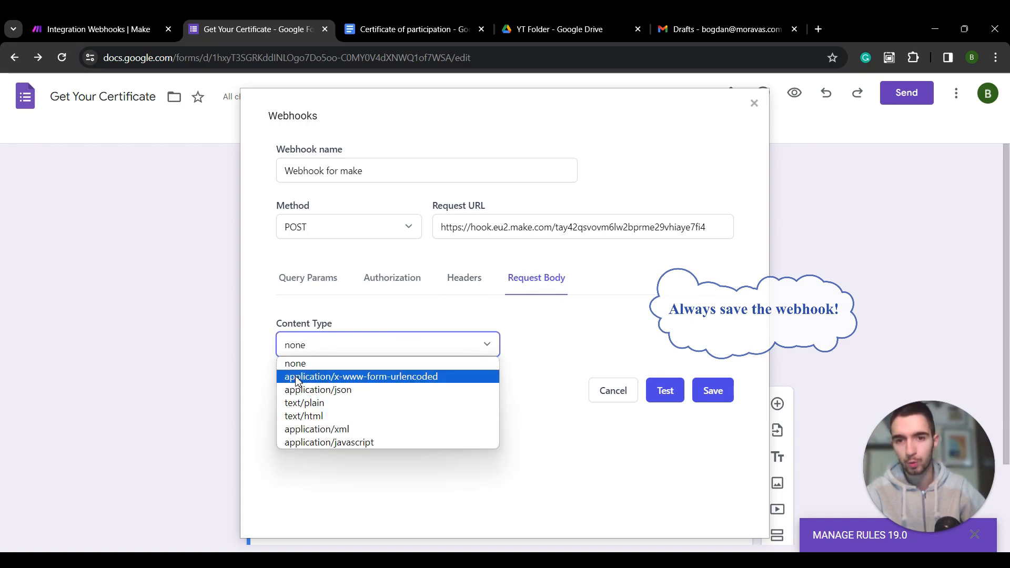
{"action": "left_click", "coordinate": [394, 377]}
{"action": "scroll", "coordinate": [631, 301], "scroll_direction": "down", "scroll_amount": 4}
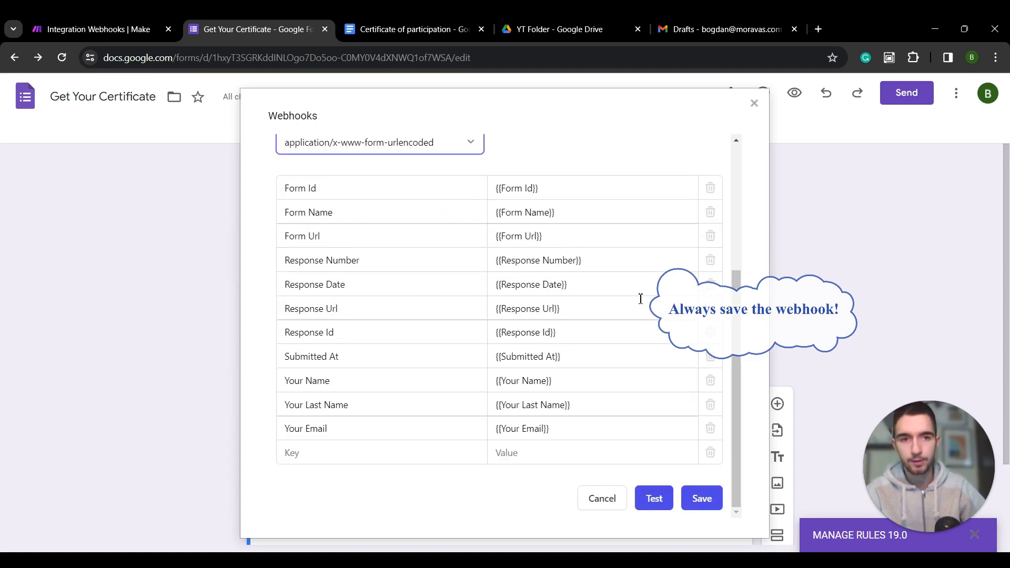
{"action": "left_click_drag", "start_coordinate": [287, 186], "coordinate": [642, 392]}
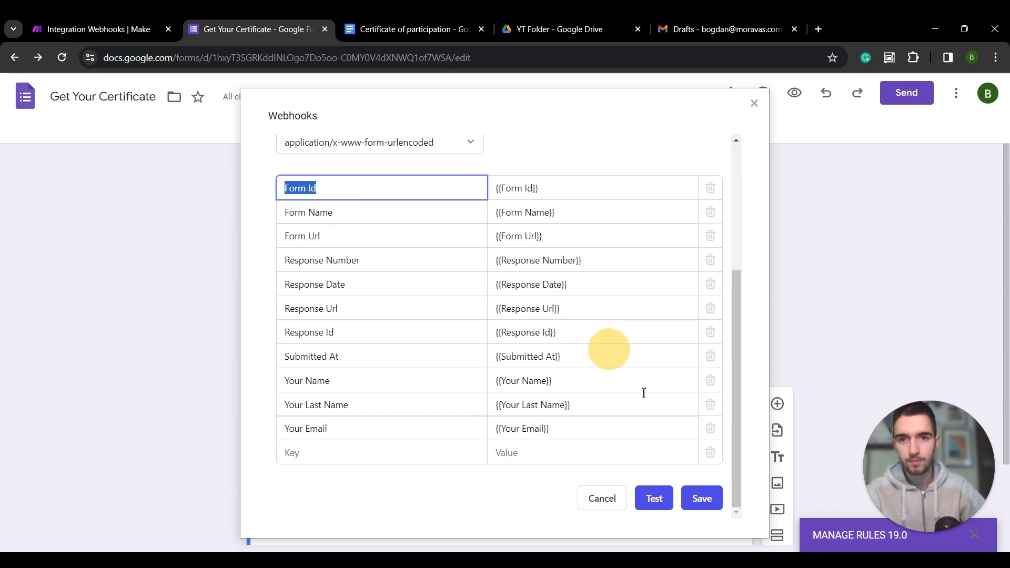
{"action": "left_click", "coordinate": [582, 136]}
{"action": "scroll", "coordinate": [542, 274], "scroll_direction": "up", "scroll_amount": 1}
{"action": "scroll", "coordinate": [577, 363], "scroll_direction": "down", "scroll_amount": 1}
{"action": "left_click", "coordinate": [654, 499]}
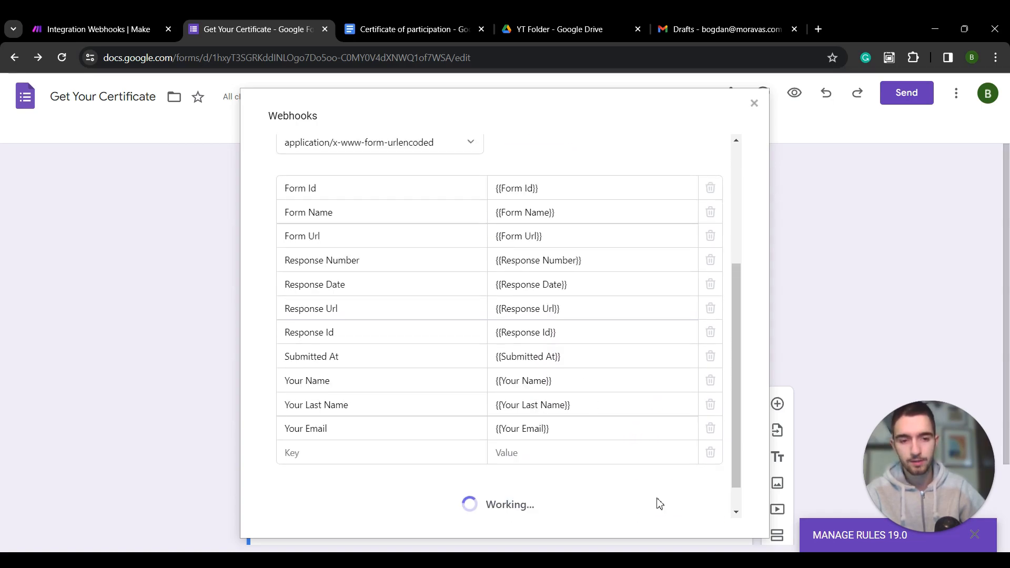
{"action": "scroll", "coordinate": [542, 487], "scroll_direction": "down", "scroll_amount": 1}
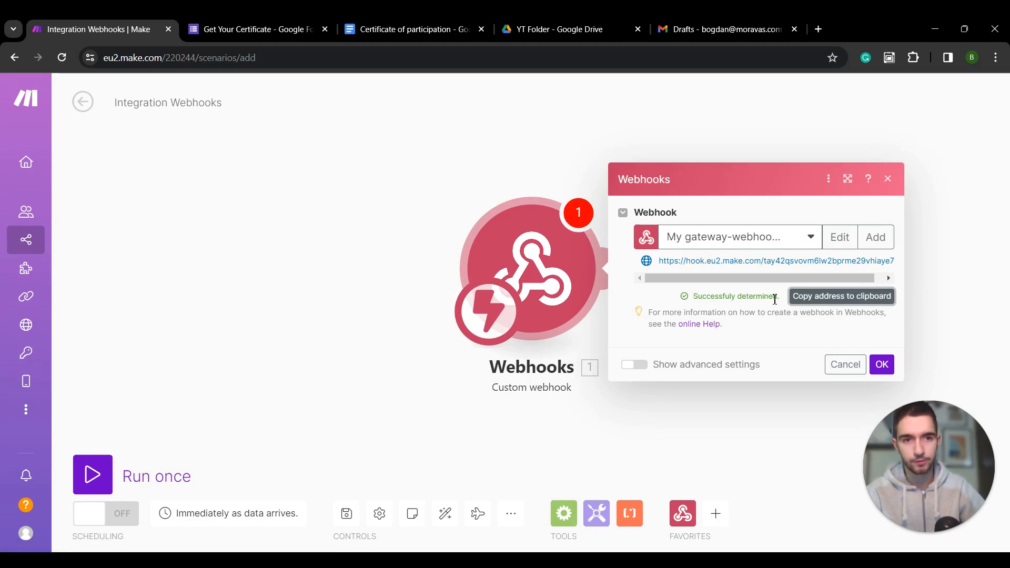
Confirm the webhook trigger, then add Google Docs 'Create a Document from a Template' as the second module.
{"action": "left_click", "coordinate": [883, 369]}
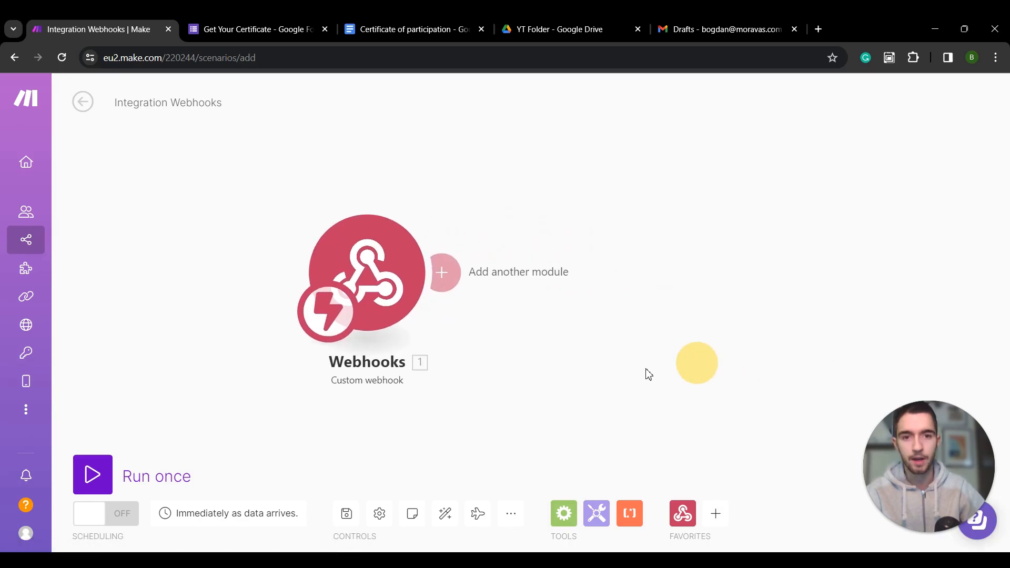
{"action": "left_click", "coordinate": [436, 275]}
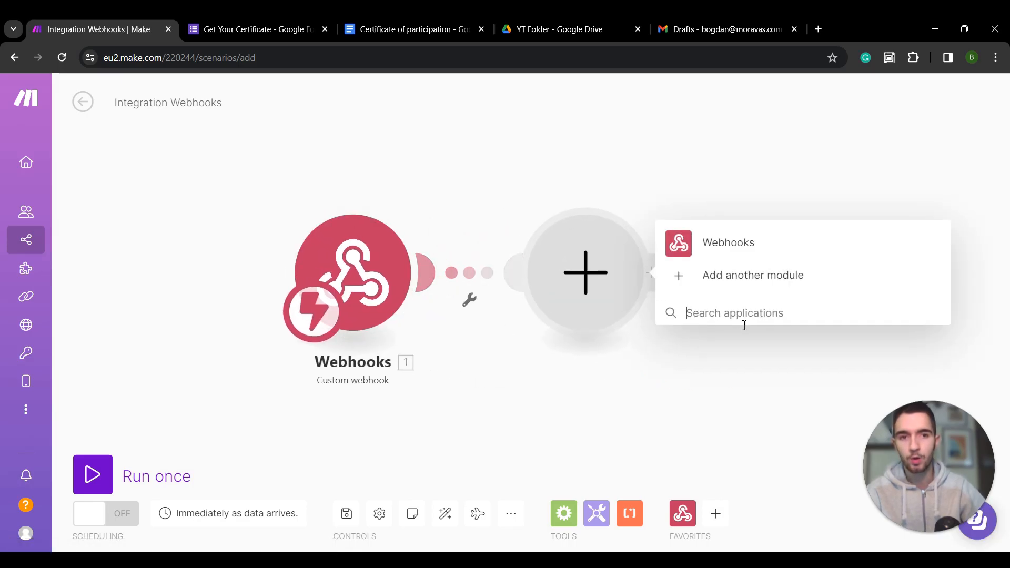
{"action": "left_click", "coordinate": [683, 286]}
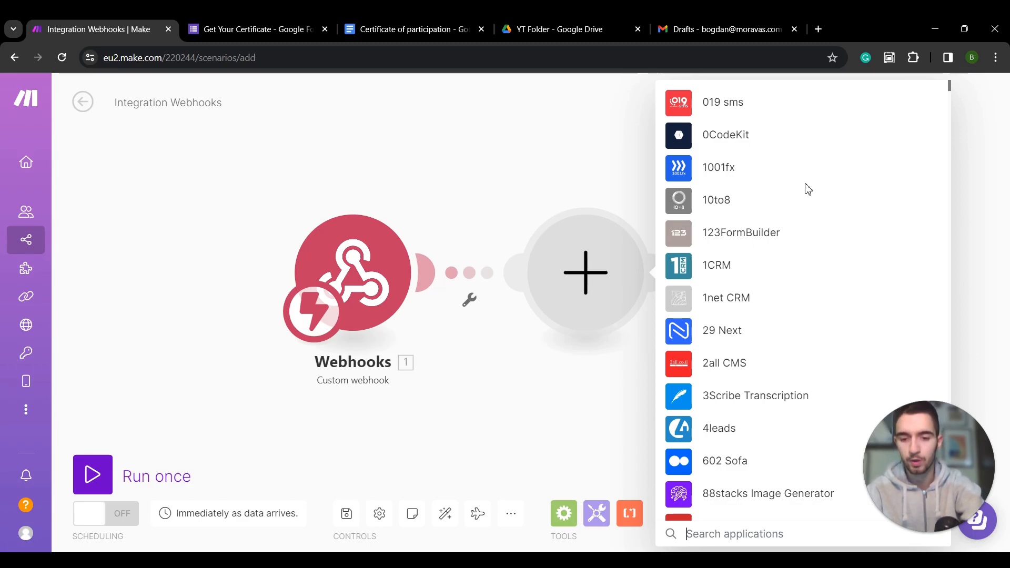
{"action": "type", "text": "docs"}
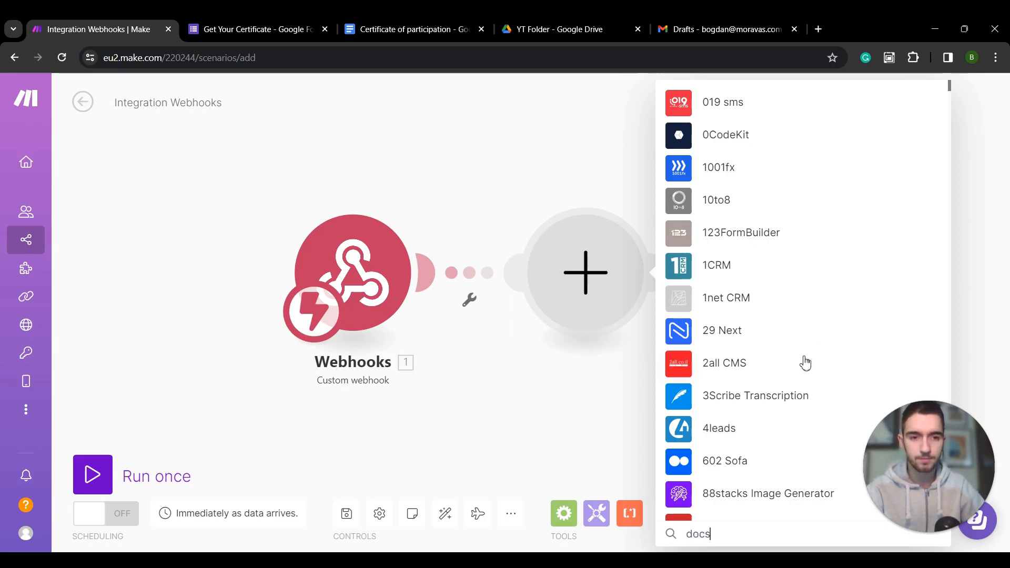
{"action": "left_click", "coordinate": [727, 232]}
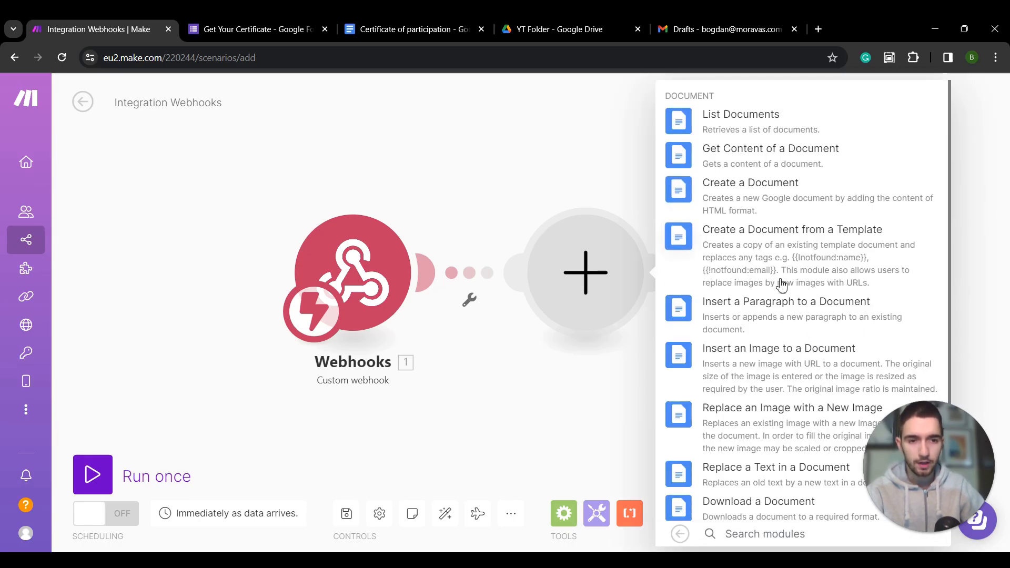
{"action": "scroll", "coordinate": [778, 289], "scroll_direction": "down", "scroll_amount": 1}
{"action": "scroll", "coordinate": [736, 400], "scroll_direction": "up", "scroll_amount": 1}
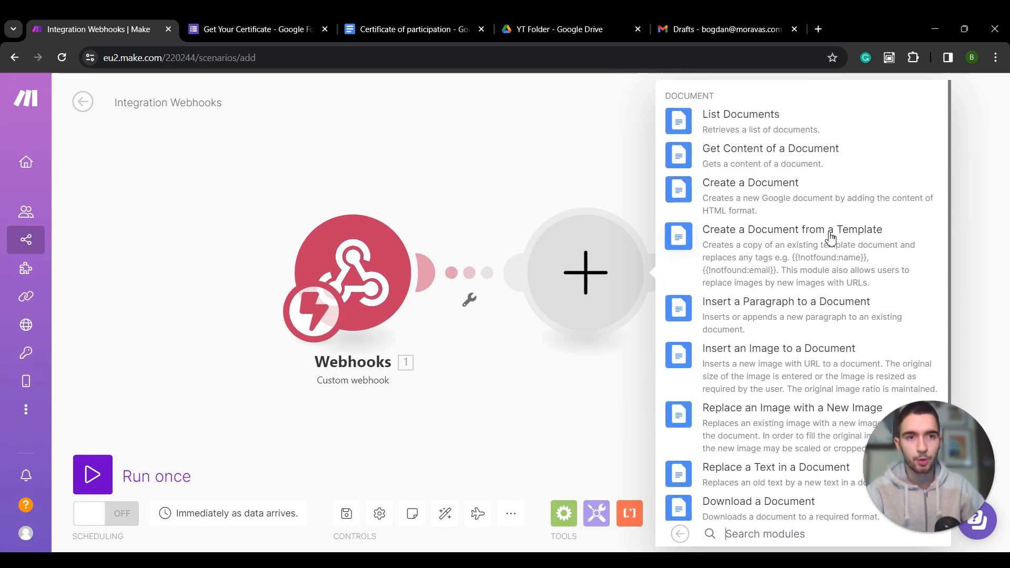
{"action": "left_click", "coordinate": [715, 240]}
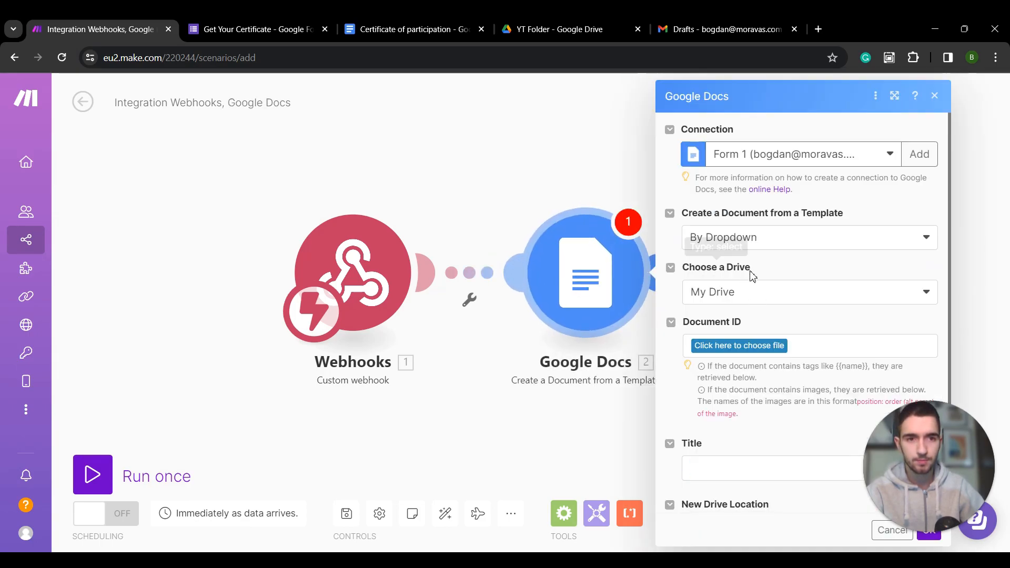
Browse Drive from the Document ID field and open YT Folder.
{"action": "scroll", "coordinate": [759, 250], "scroll_direction": "down", "scroll_amount": 1}
{"action": "scroll", "coordinate": [752, 274], "scroll_direction": "up", "scroll_amount": 2}
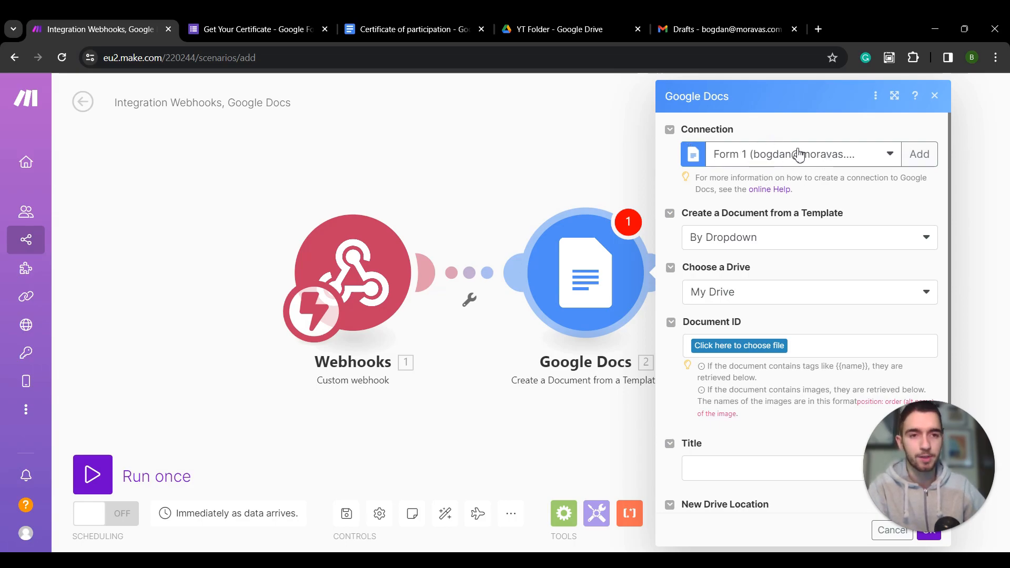
{"action": "scroll", "coordinate": [789, 186], "scroll_direction": "down", "scroll_amount": 1}
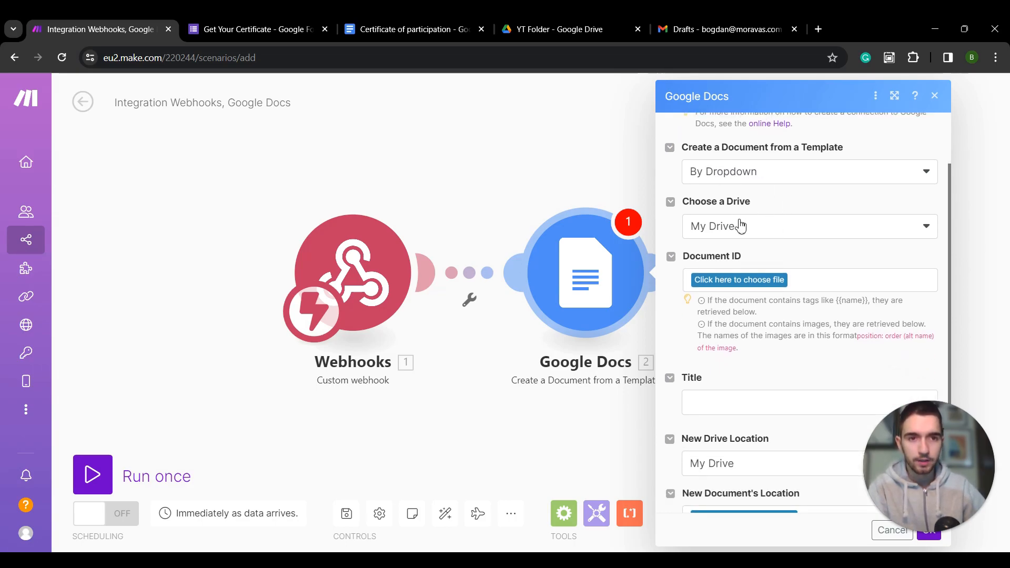
{"action": "scroll", "coordinate": [954, 284], "scroll_direction": "down", "scroll_amount": 1}
{"action": "scroll", "coordinate": [858, 273], "scroll_direction": "up", "scroll_amount": 1}
{"action": "scroll", "coordinate": [859, 274], "scroll_direction": "up", "scroll_amount": 1}
{"action": "scroll", "coordinate": [859, 268], "scroll_direction": "down", "scroll_amount": 1}
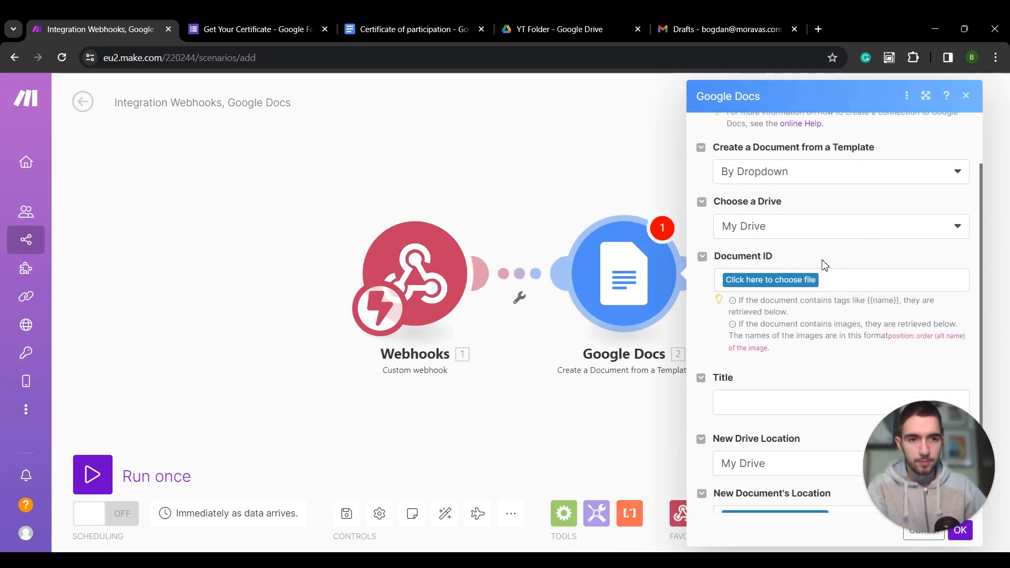
{"action": "left_click", "coordinate": [796, 280]}
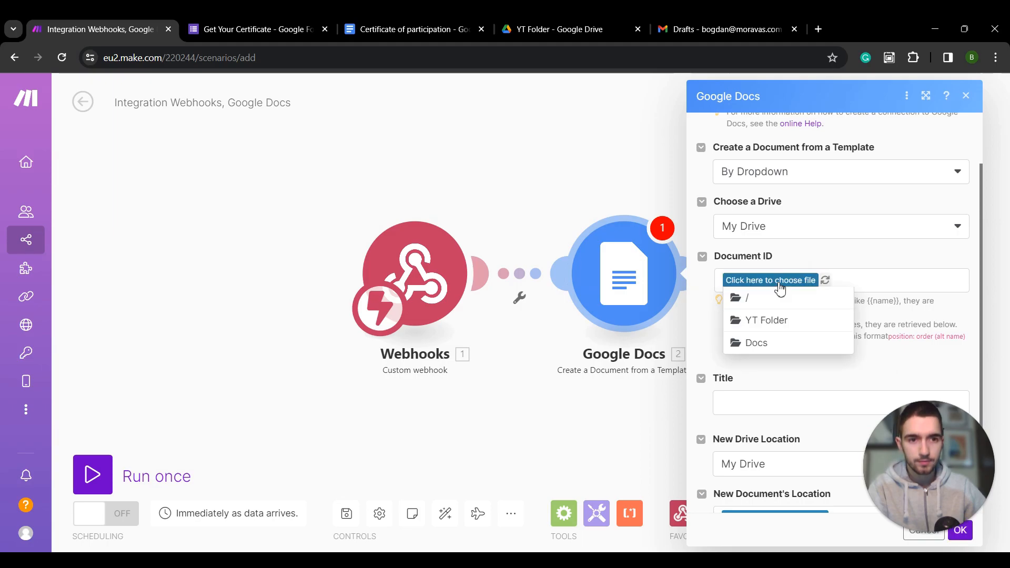
{"action": "left_click", "coordinate": [774, 327]}
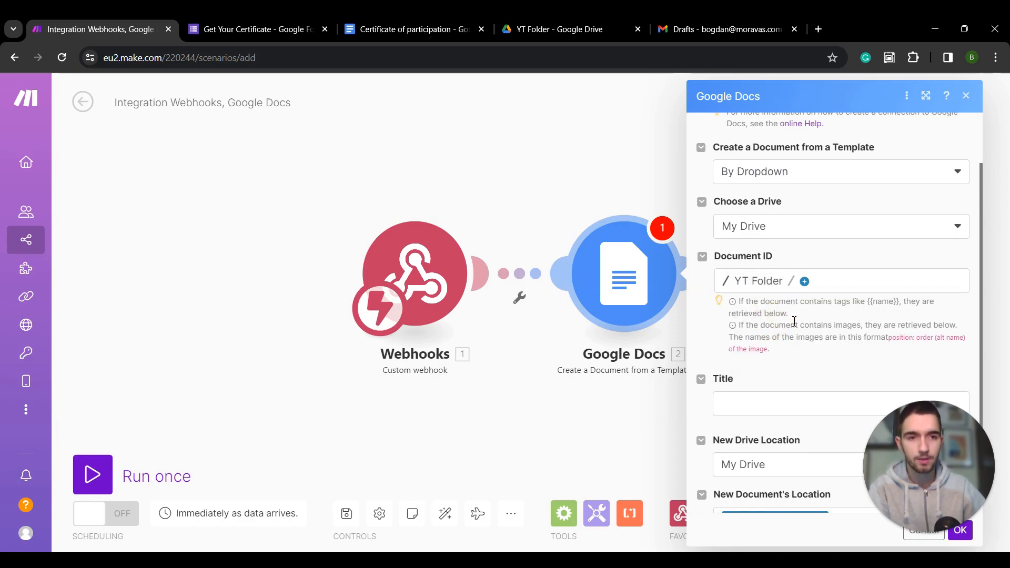
Check the Certificate of participation document, then select it from YT Folder as the template.
{"action": "scroll", "coordinate": [778, 282], "scroll_direction": "down", "scroll_amount": 1}
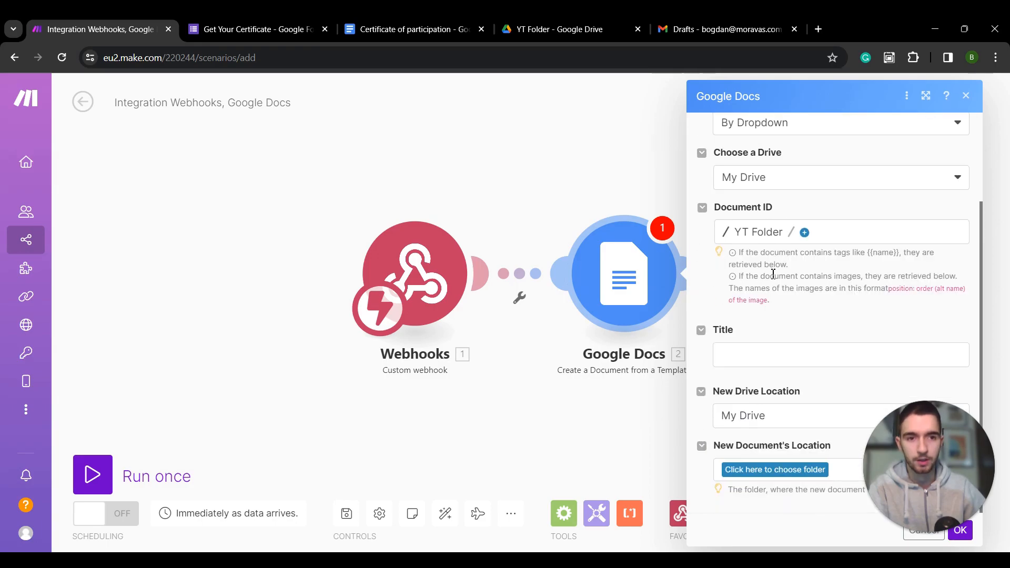
{"action": "scroll", "coordinate": [794, 273], "scroll_direction": "up", "scroll_amount": 3}
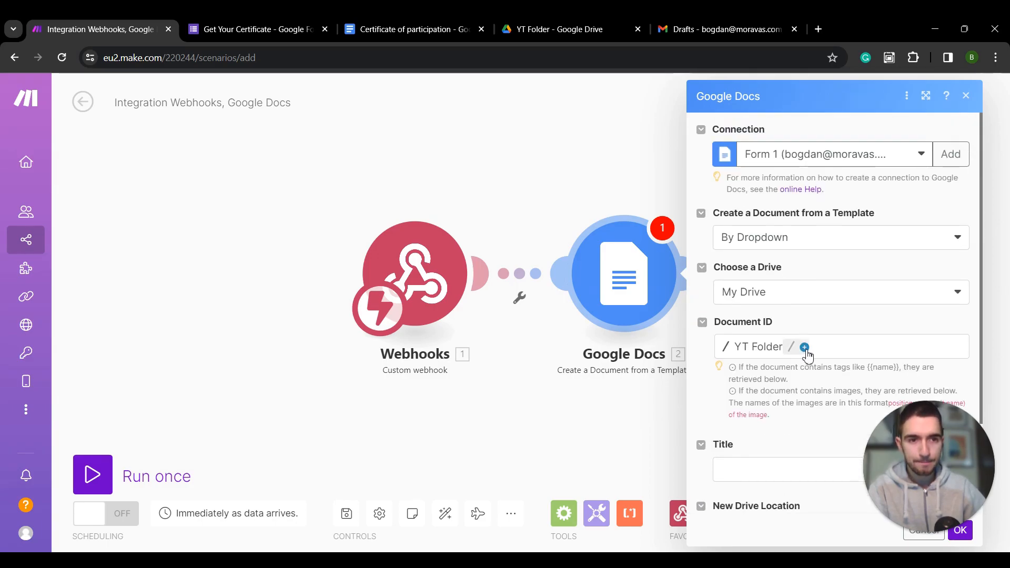
{"action": "scroll", "coordinate": [792, 294], "scroll_direction": "down", "scroll_amount": 3}
{"action": "left_click", "coordinate": [803, 232]}
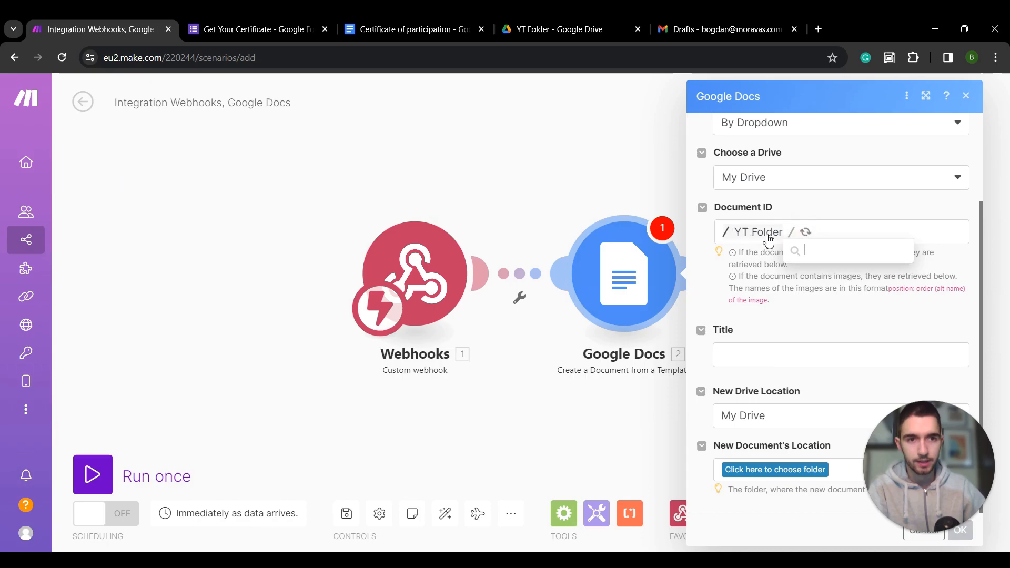
{"action": "left_click", "coordinate": [416, 29]}
{"action": "left_click", "coordinate": [126, 29]}
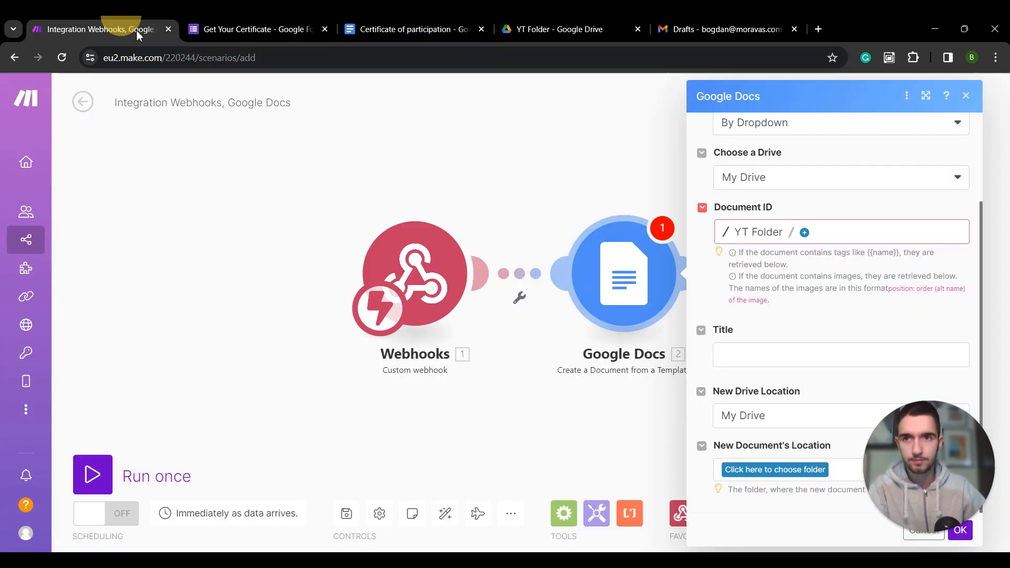
{"action": "left_click", "coordinate": [805, 234]}
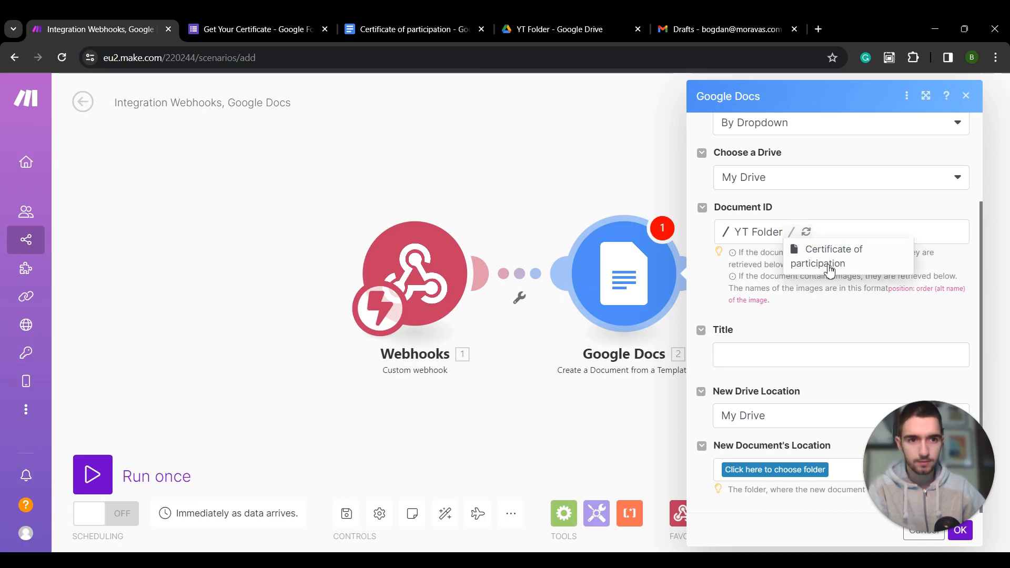
{"action": "left_click", "coordinate": [808, 265]}
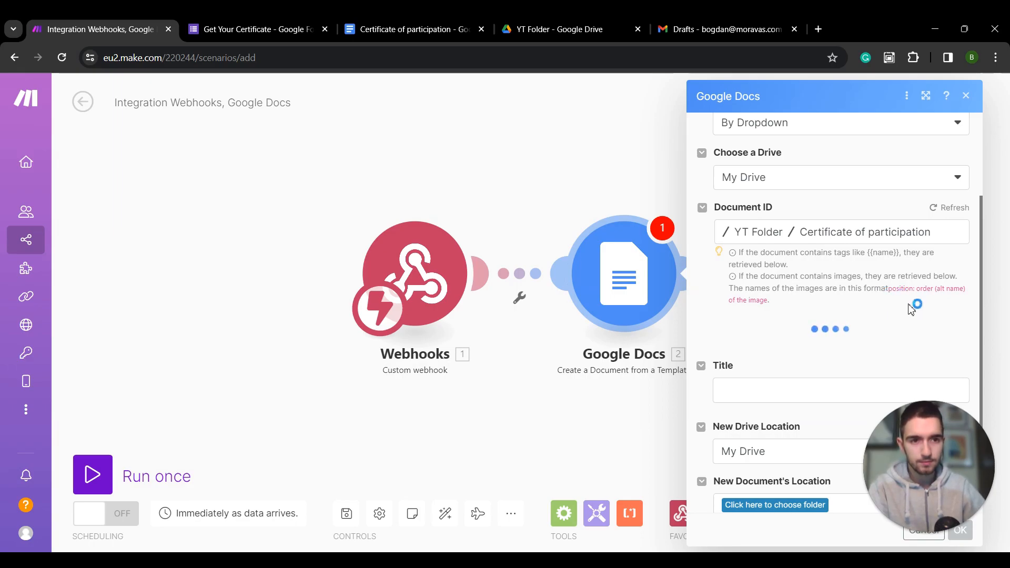
{"action": "scroll", "coordinate": [882, 284], "scroll_direction": "down", "scroll_amount": 3}
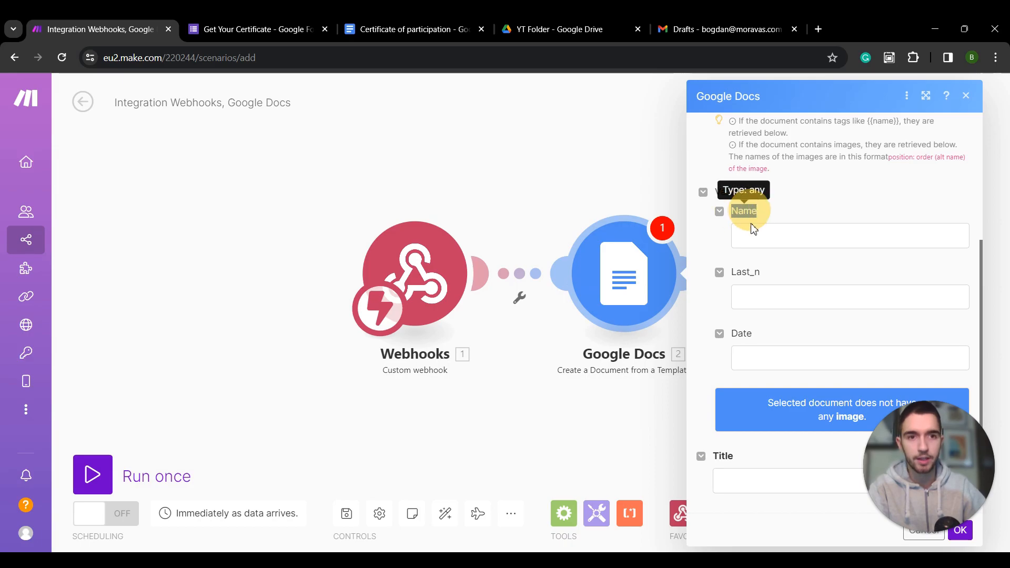
Map the form's 'Your Name' answer into the template's Name placeholder.
{"action": "double_click", "coordinate": [757, 273]}
{"action": "left_click_drag", "start_coordinate": [756, 334], "coordinate": [732, 334]}
{"action": "left_click", "coordinate": [794, 336]}
{"action": "scroll", "coordinate": [825, 343], "scroll_direction": "down", "scroll_amount": 3}
{"action": "scroll", "coordinate": [825, 344], "scroll_direction": "up", "scroll_amount": 3}
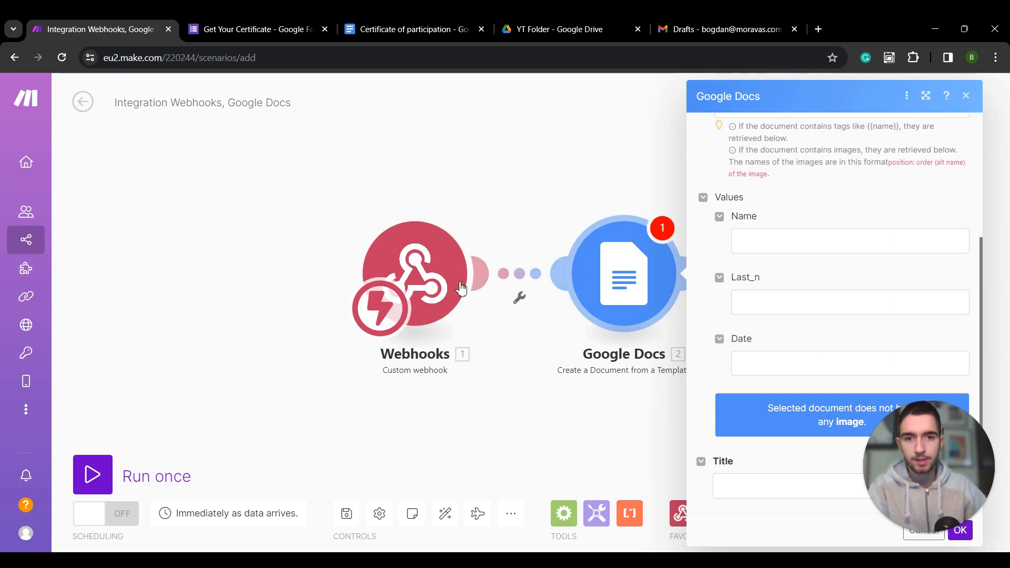
{"action": "left_click", "coordinate": [762, 244]}
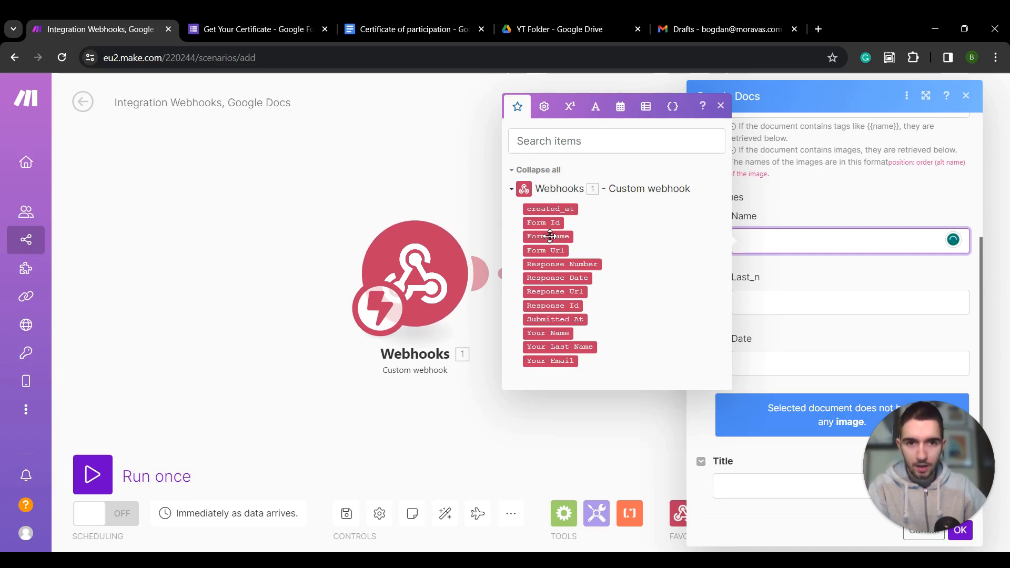
{"action": "left_click", "coordinate": [558, 333]}
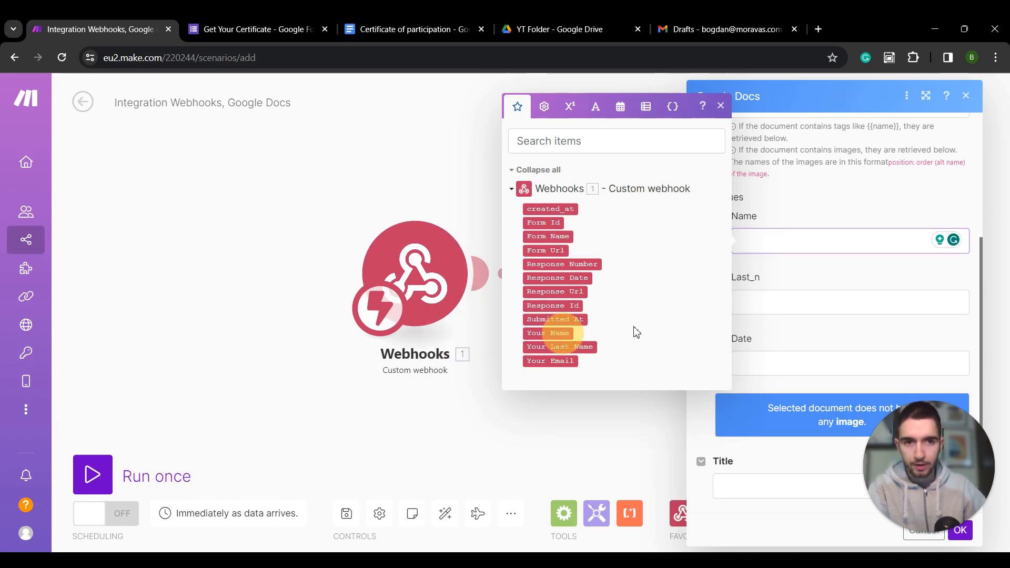
Map 'Your Last Name' into Last_n, leaving the Date value to fill next.
{"action": "left_click", "coordinate": [785, 296]}
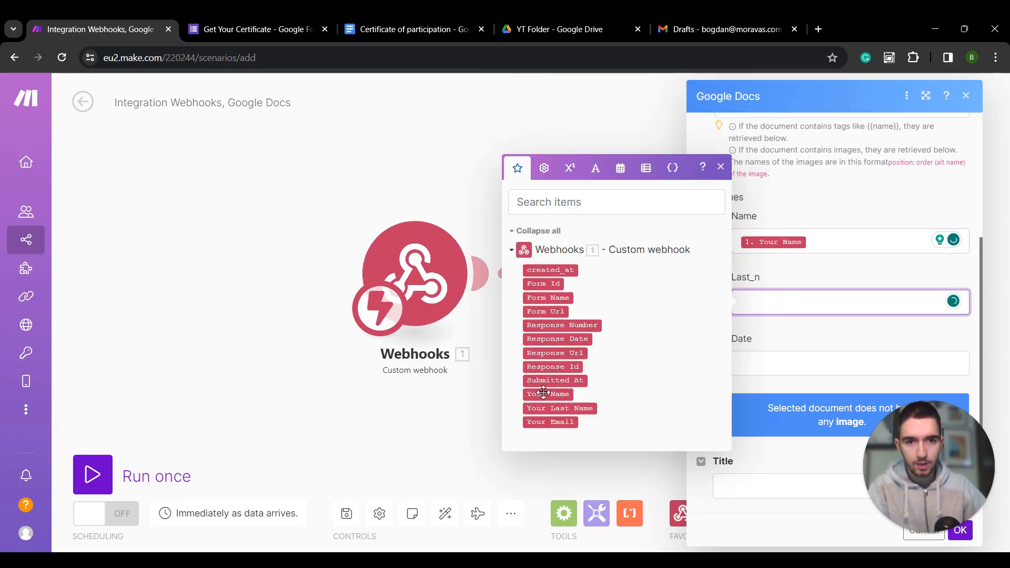
{"action": "left_click", "coordinate": [573, 409]}
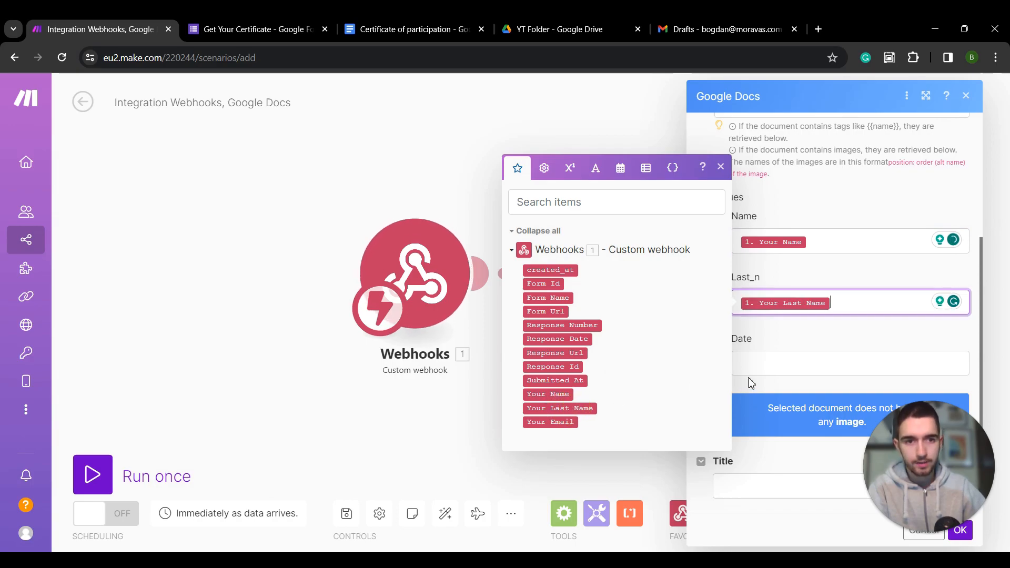
{"action": "left_click", "coordinate": [776, 361]}
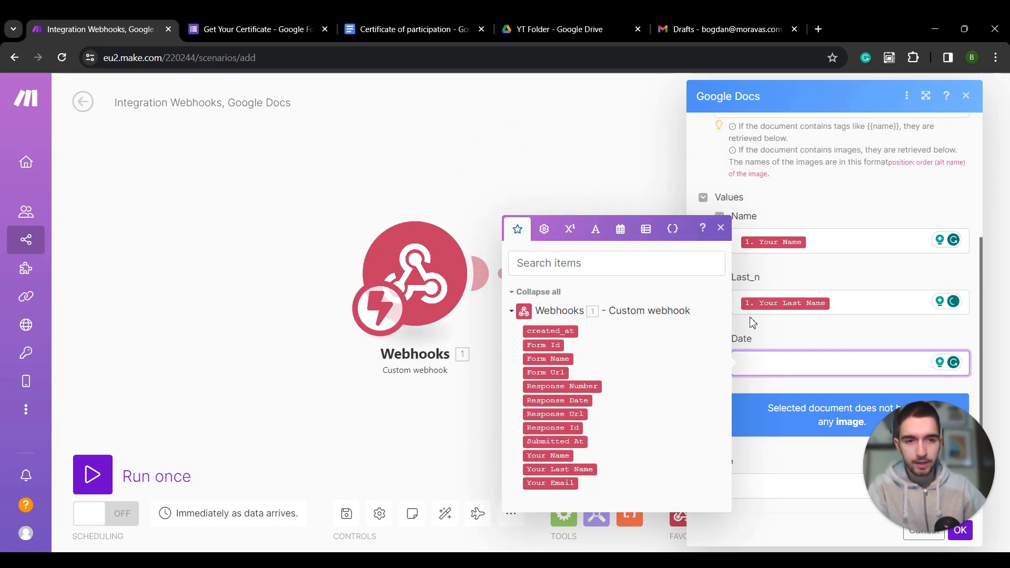
{"action": "left_click", "coordinate": [803, 337]}
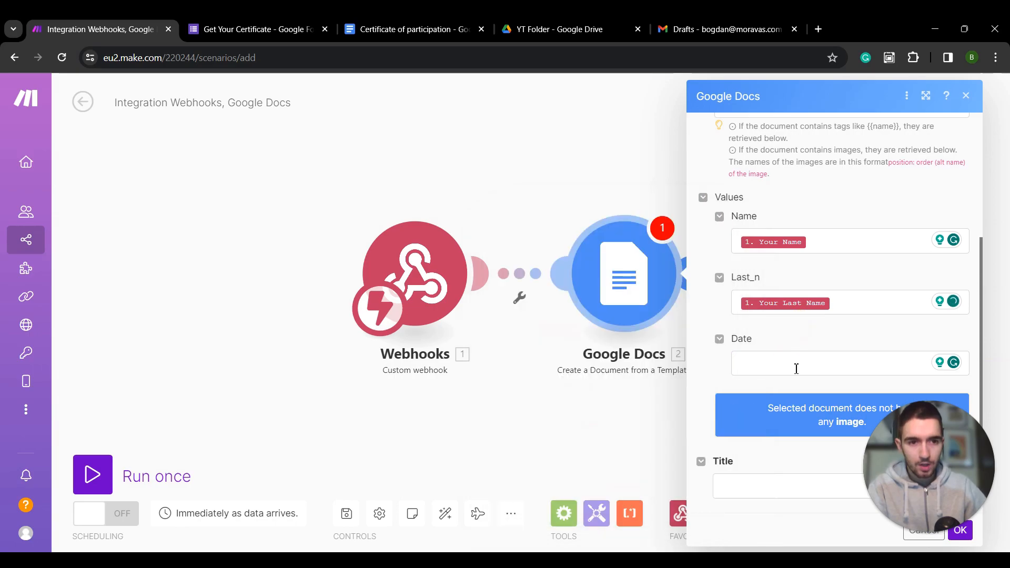
{"action": "left_click", "coordinate": [777, 365]}
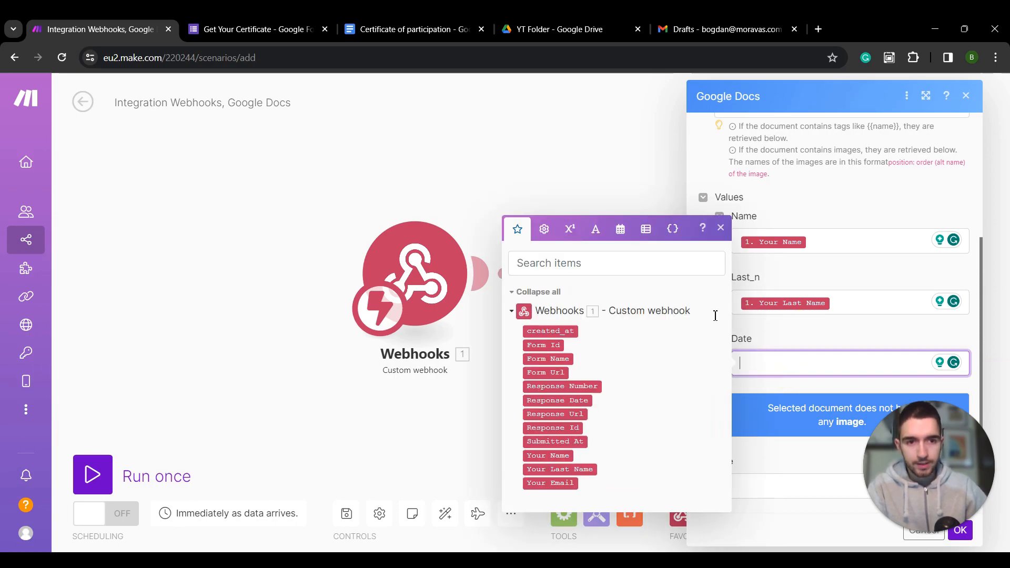
Insert formatDate into the Date value with 'now' as its date argument.
{"action": "left_click", "coordinate": [621, 230]}
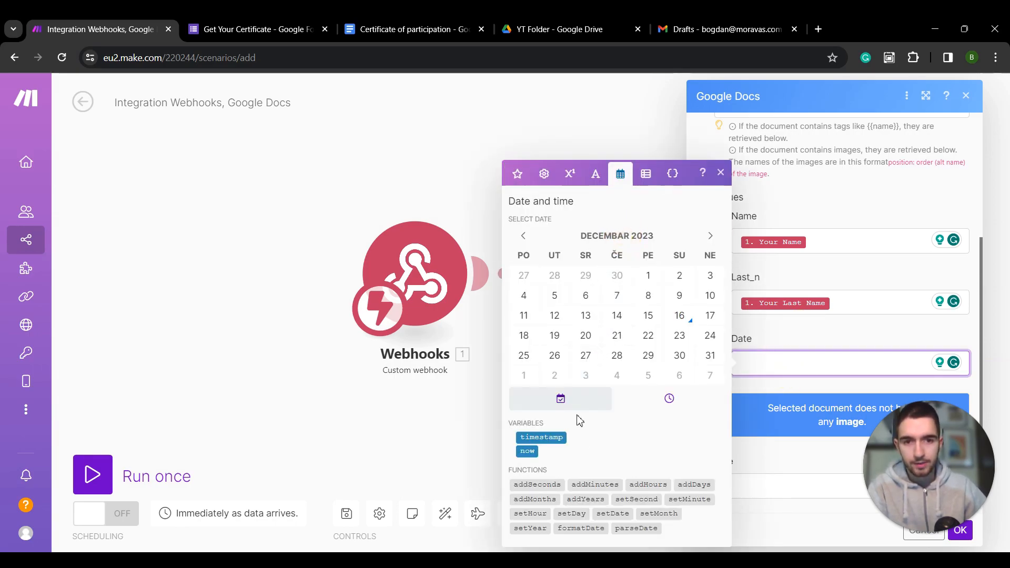
{"action": "left_click", "coordinate": [603, 532]}
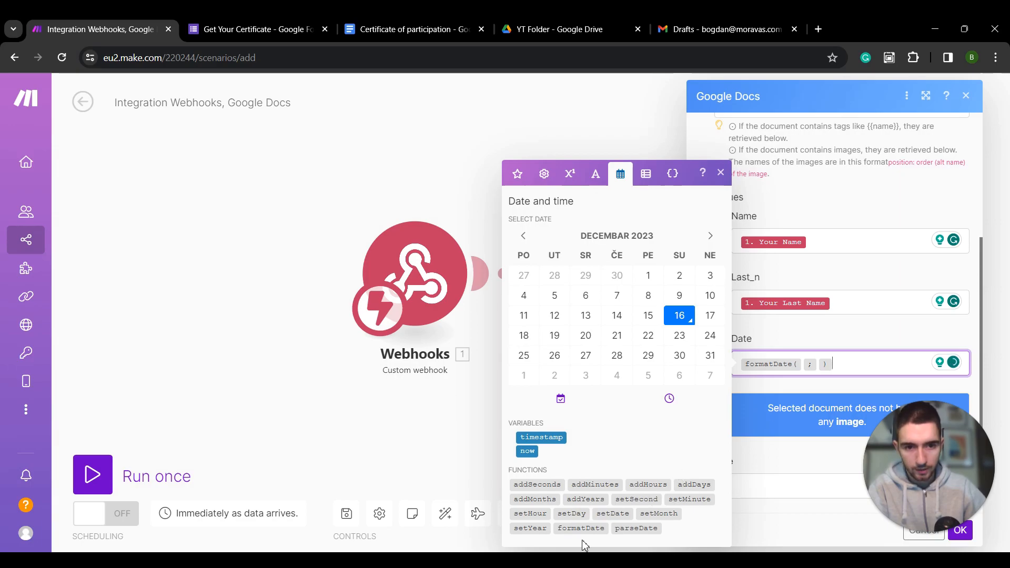
{"action": "mouse_move", "coordinate": [589, 530]}
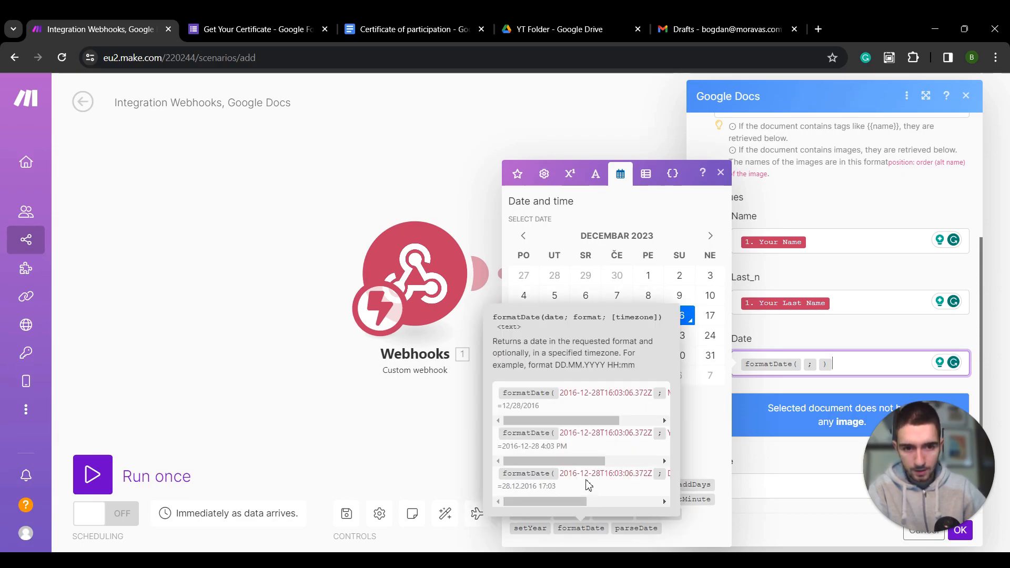
{"action": "left_click_drag", "start_coordinate": [600, 421], "coordinate": [658, 421]}
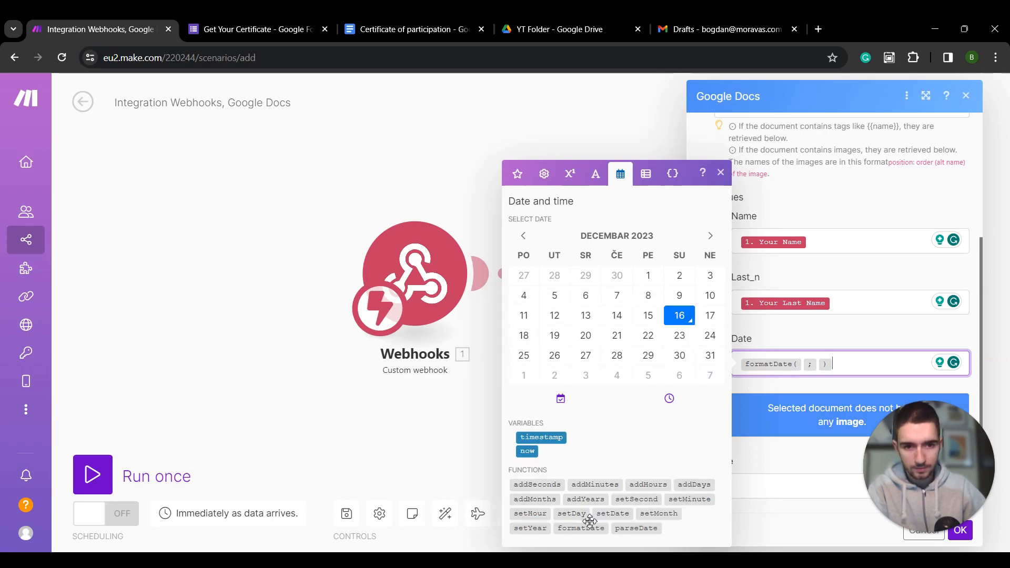
{"action": "mouse_move", "coordinate": [589, 528]}
{"action": "left_click_drag", "start_coordinate": [615, 421], "coordinate": [658, 426]}
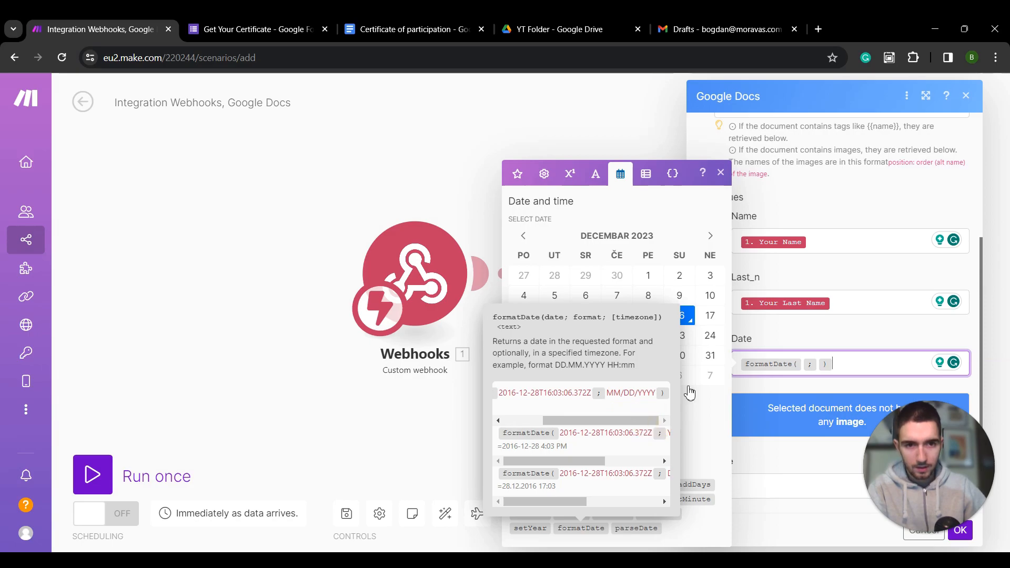
{"action": "left_click", "coordinate": [805, 367]}
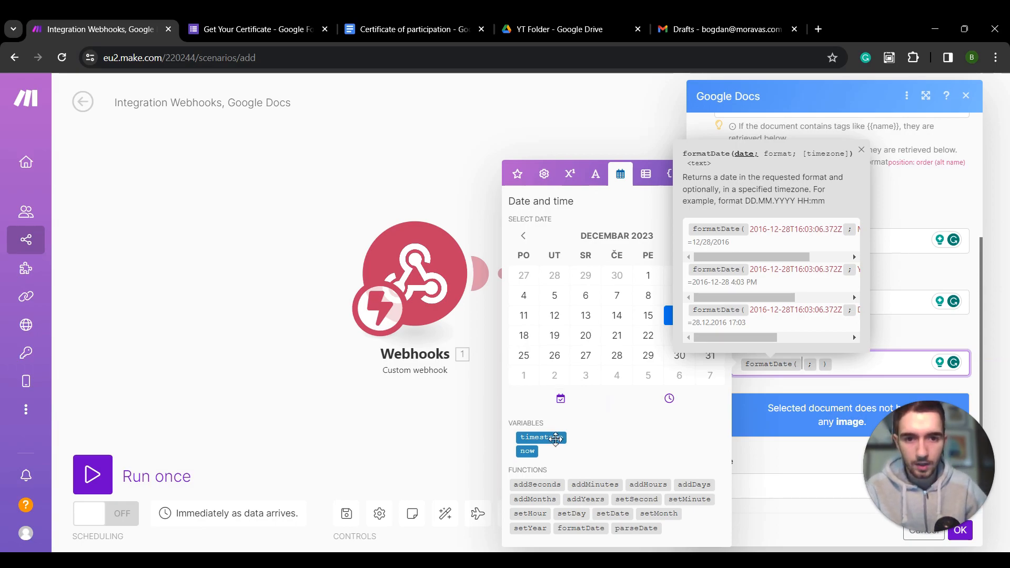
{"action": "left_click", "coordinate": [530, 452]}
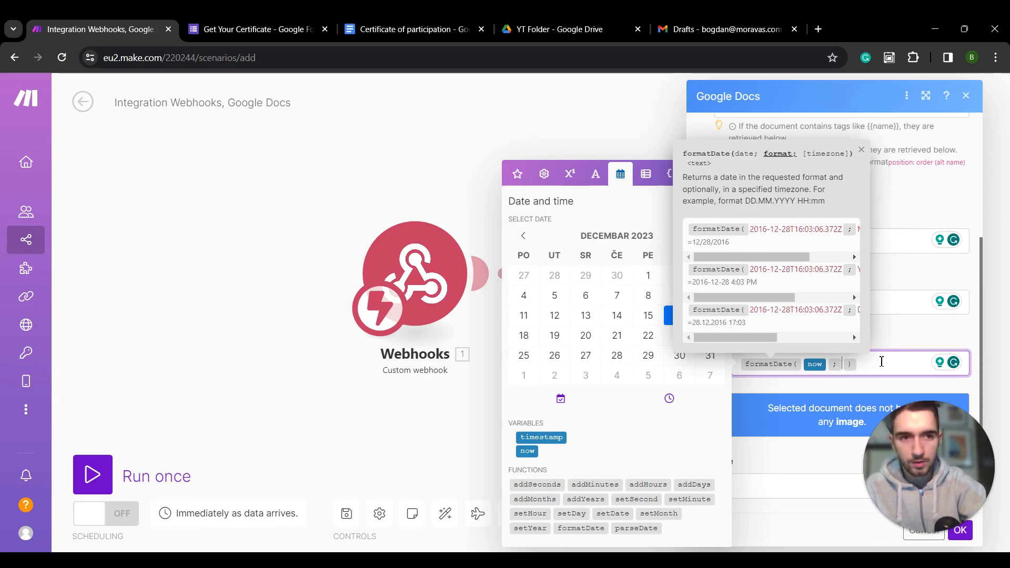
Complete formatDate's format argument as MM/DD/YYYY.
{"action": "type", "text": "MM/"}
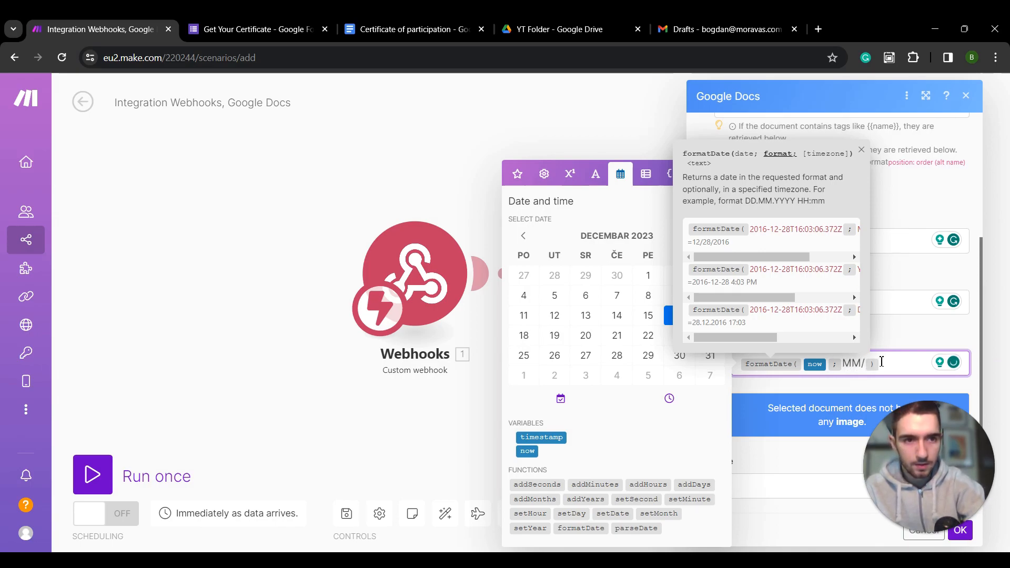
{"action": "left_click_drag", "start_coordinate": [747, 337], "coordinate": [827, 338]}
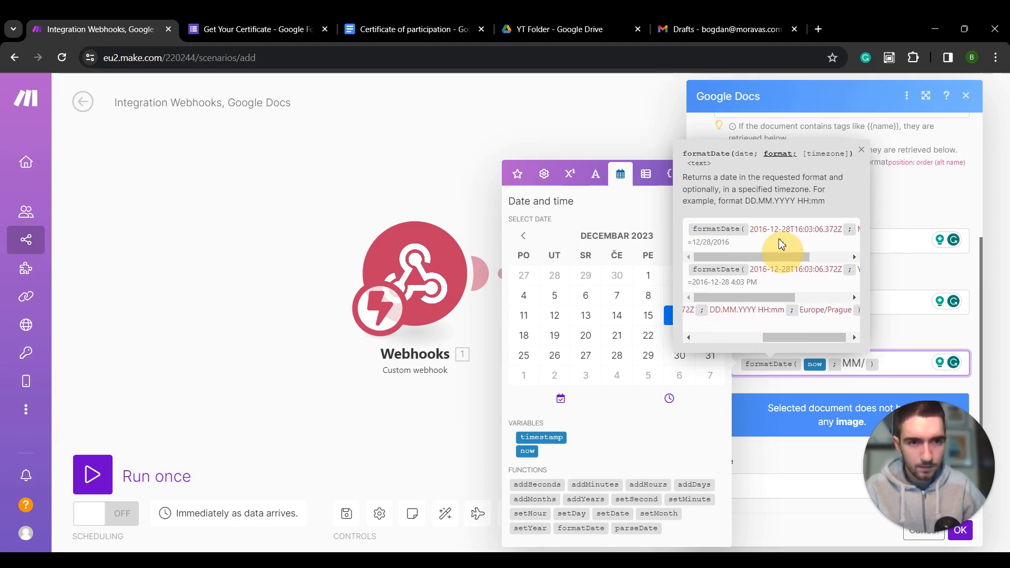
{"action": "left_click_drag", "start_coordinate": [786, 257], "coordinate": [815, 258]}
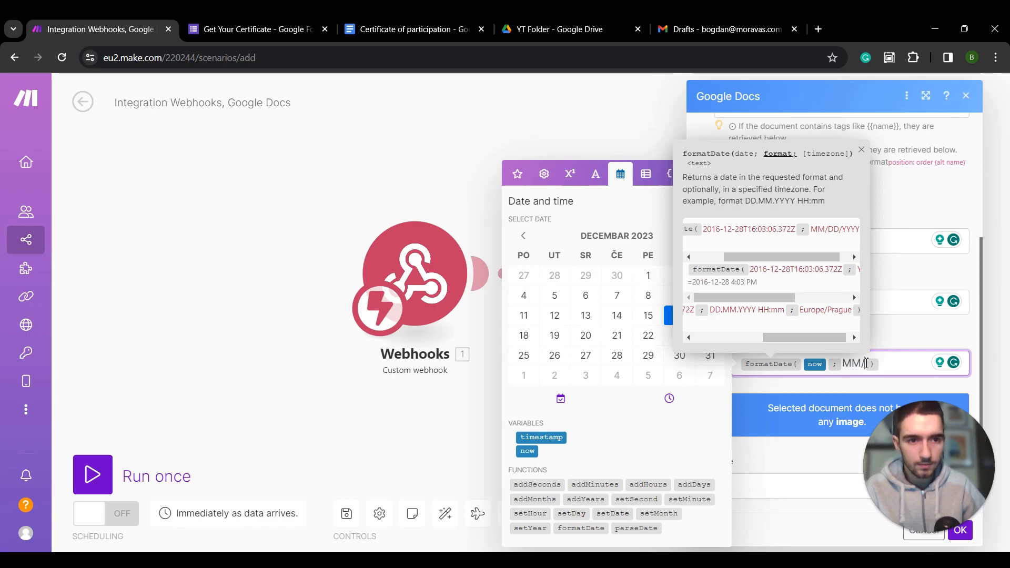
{"action": "type", "text": "DD/YYYY"}
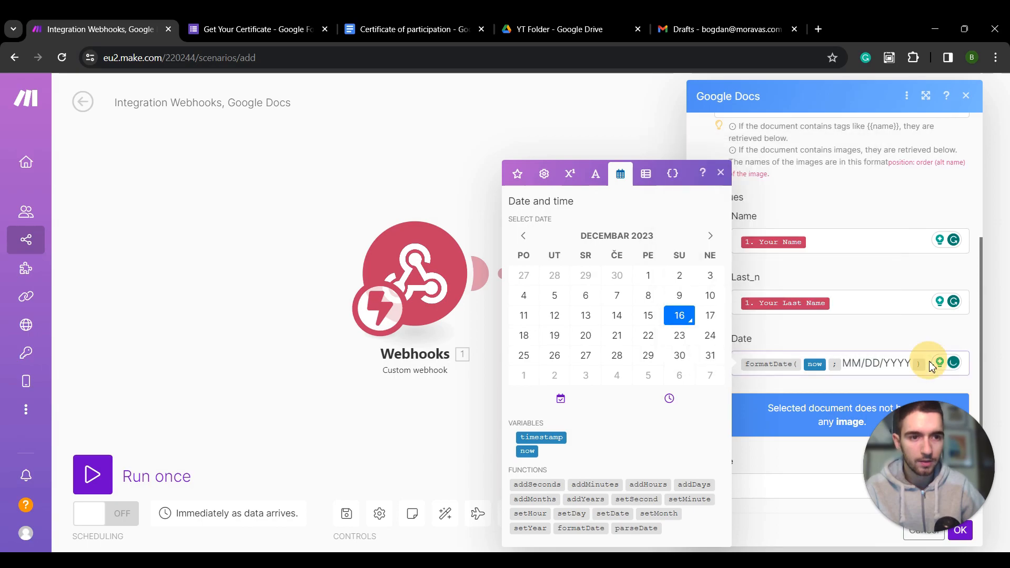
{"action": "left_click", "coordinate": [847, 316]}
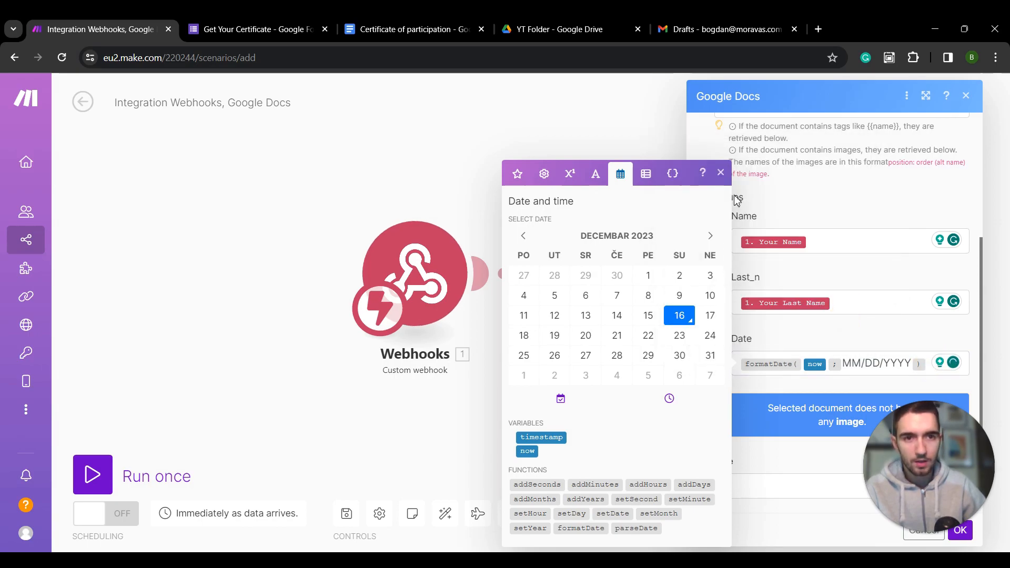
{"action": "scroll", "coordinate": [839, 330], "scroll_direction": "down", "scroll_amount": 2}
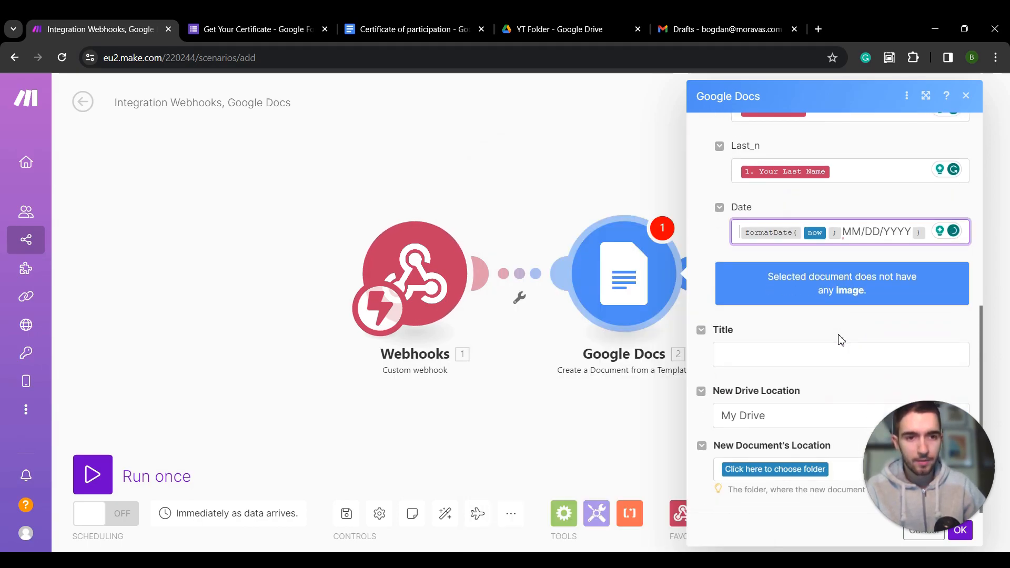
{"action": "left_click", "coordinate": [769, 346]}
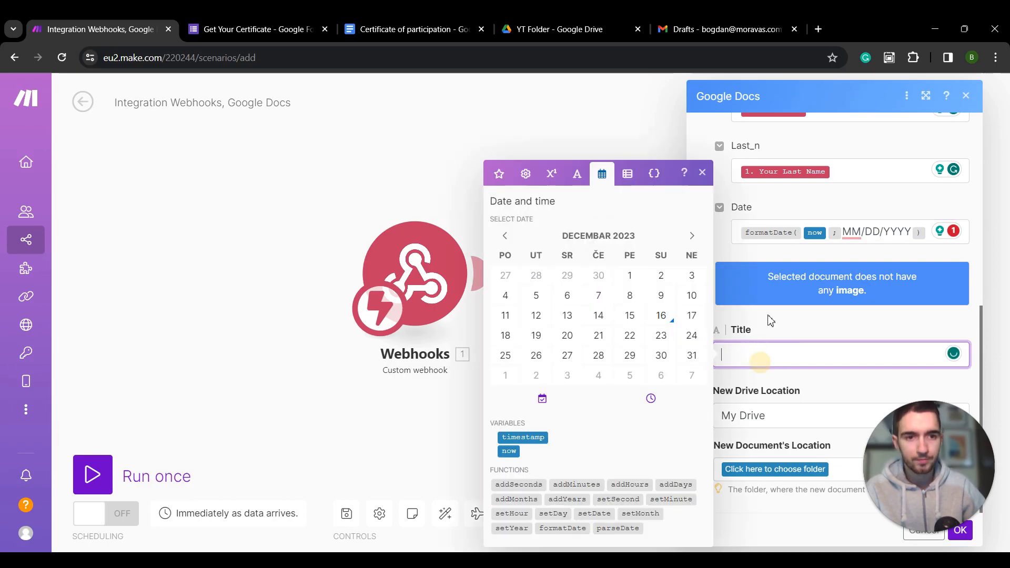
{"action": "left_click", "coordinate": [807, 356]}
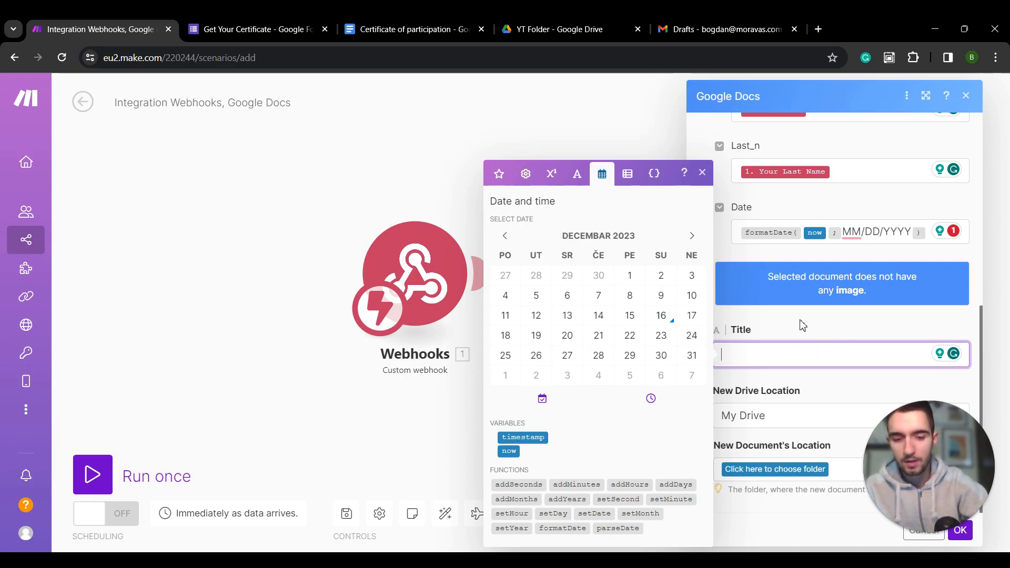
Set the document Title to 'Certificate' followed by the Your Name and Your Last Name fields.
{"action": "type", "text": "Certificate"}
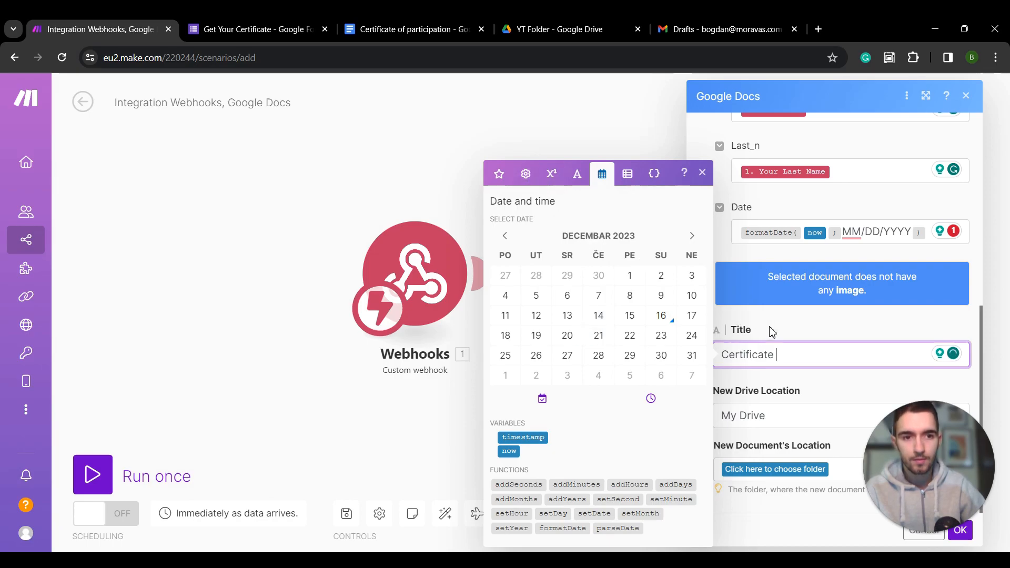
{"action": "left_click", "coordinate": [498, 174]}
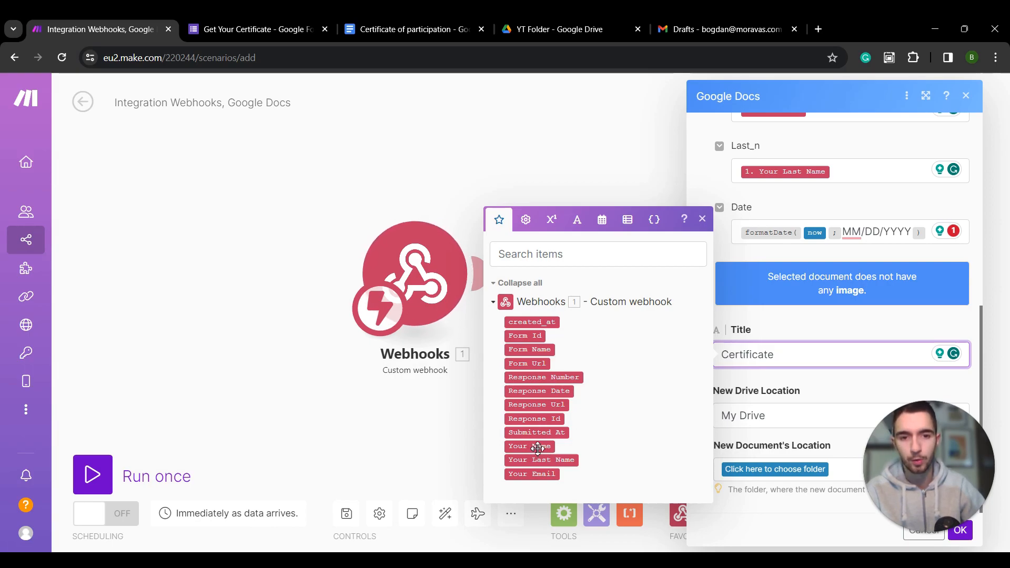
{"action": "left_click_drag", "start_coordinate": [538, 447], "coordinate": [810, 358]}
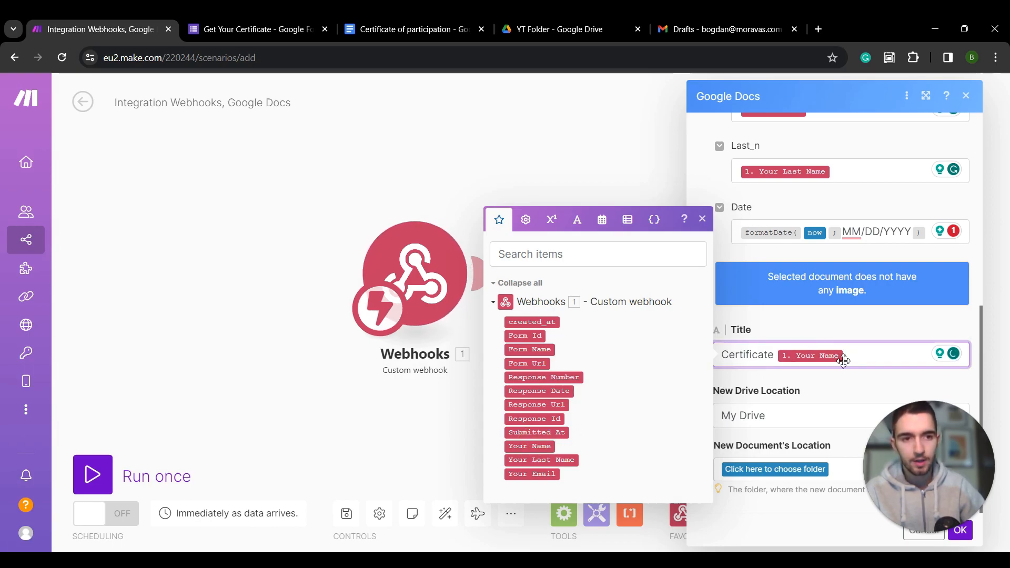
{"action": "left_click_drag", "start_coordinate": [547, 461], "coordinate": [841, 357]}
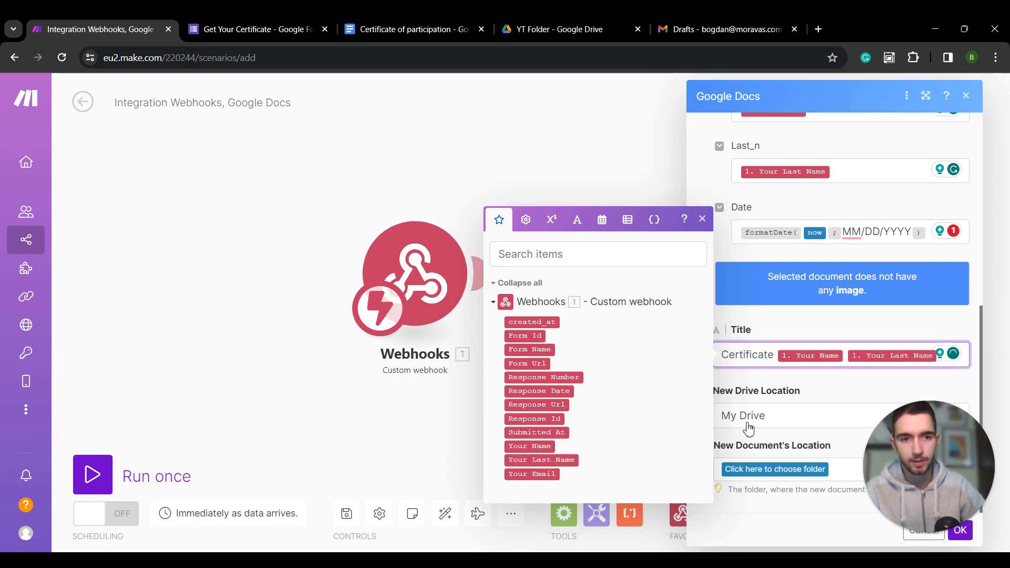
{"action": "left_click", "coordinate": [859, 387]}
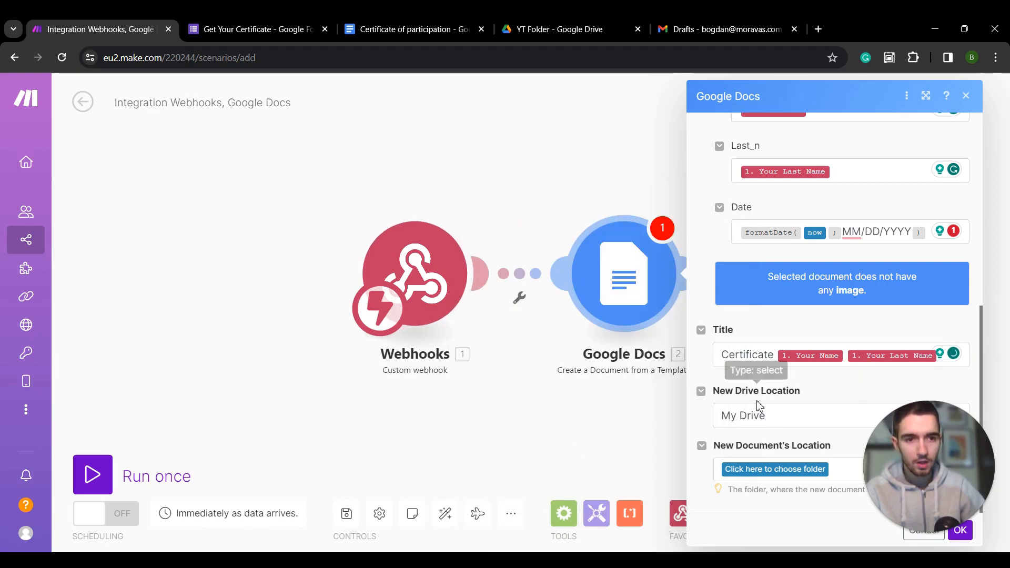
Save new documents to YT Folder and confirm the Google Docs module settings.
{"action": "left_click", "coordinate": [800, 417]}
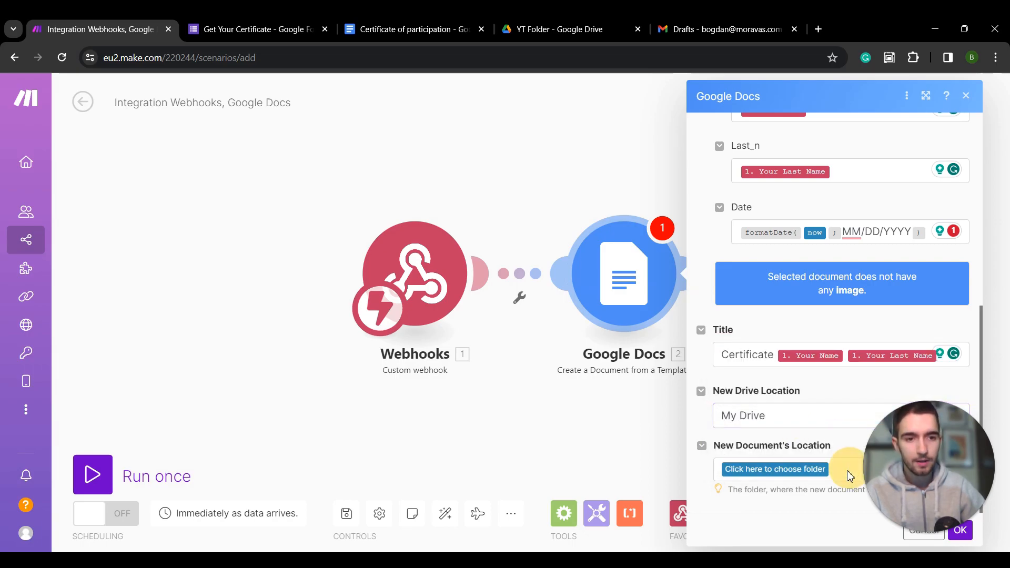
{"action": "left_click", "coordinate": [820, 468]}
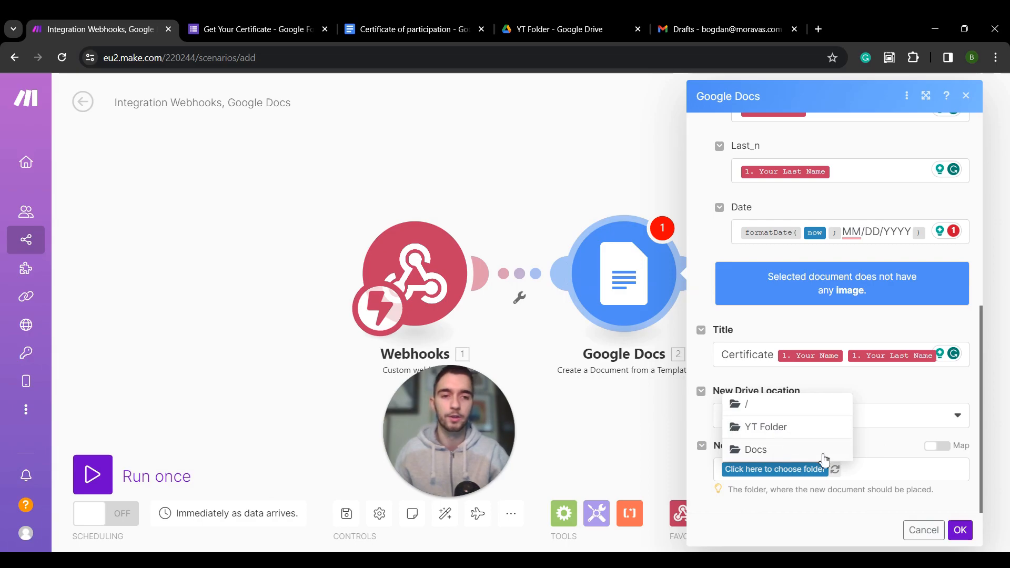
{"action": "left_click", "coordinate": [797, 429]}
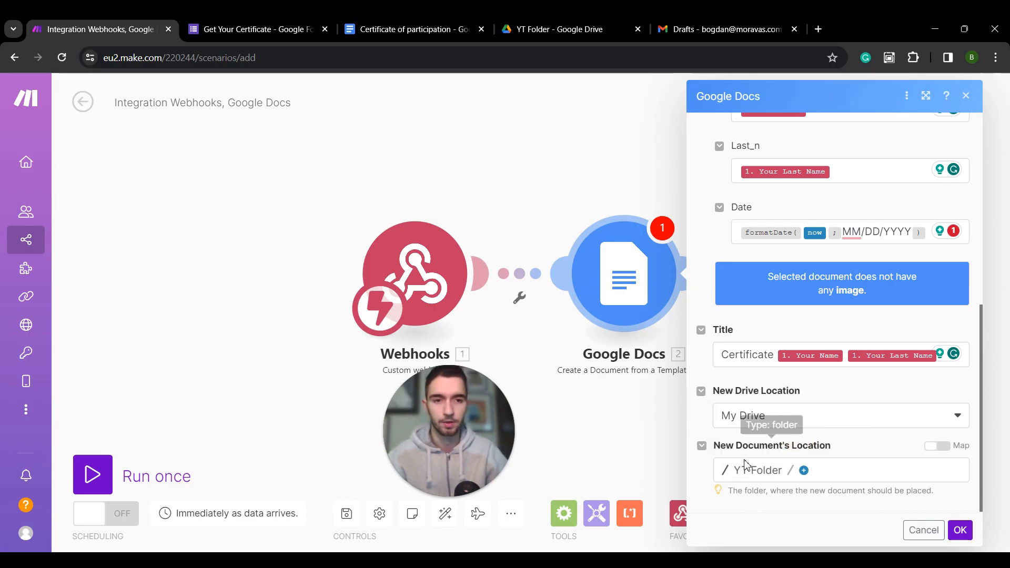
{"action": "left_click", "coordinate": [965, 536]}
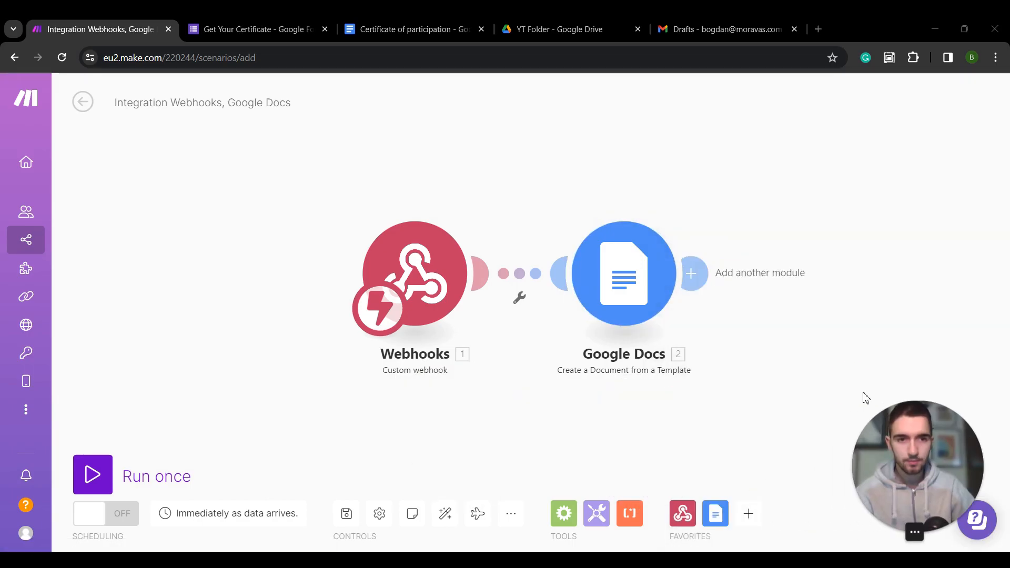
Add a Google Docs 'Download a Document' module after the template step.
{"action": "left_click", "coordinate": [698, 282]}
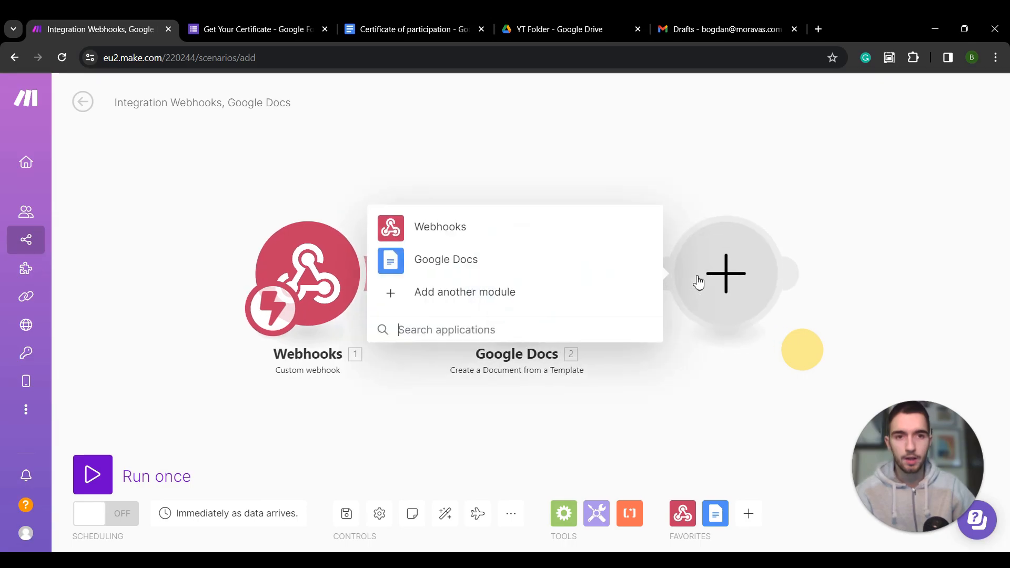
{"action": "left_click", "coordinate": [416, 263]}
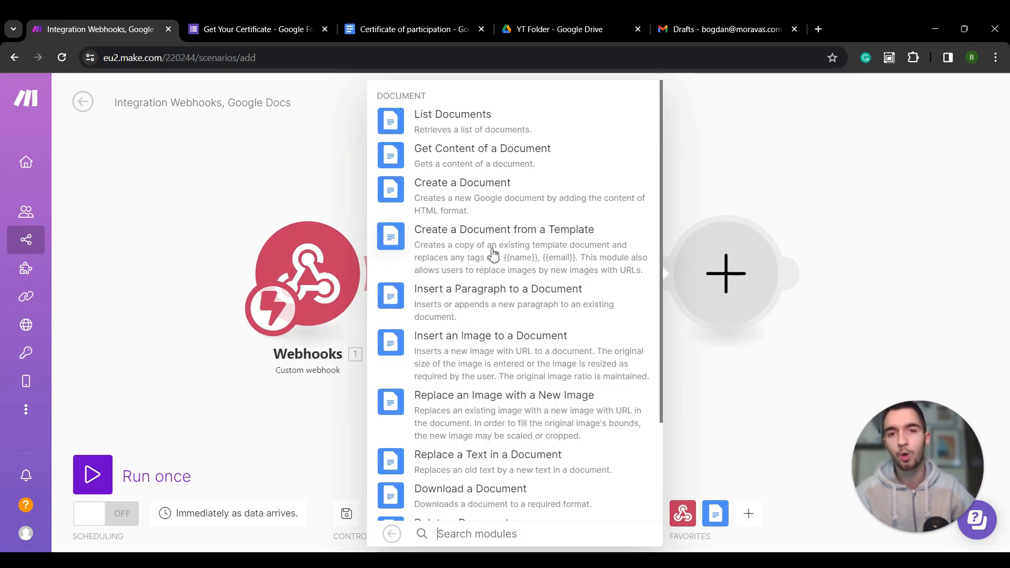
{"action": "scroll", "coordinate": [545, 315], "scroll_direction": "down", "scroll_amount": 2}
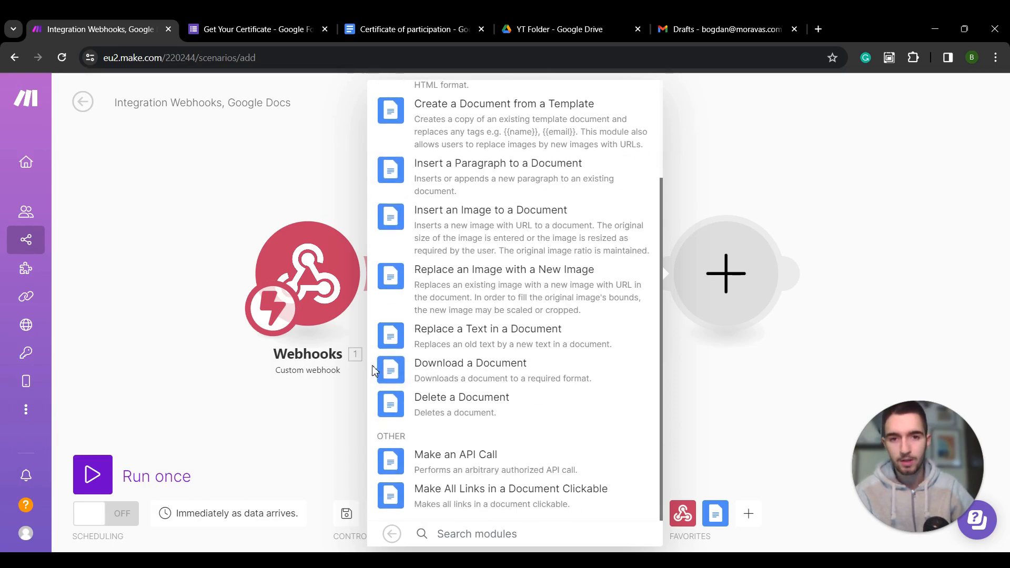
{"action": "left_click", "coordinate": [390, 370]}
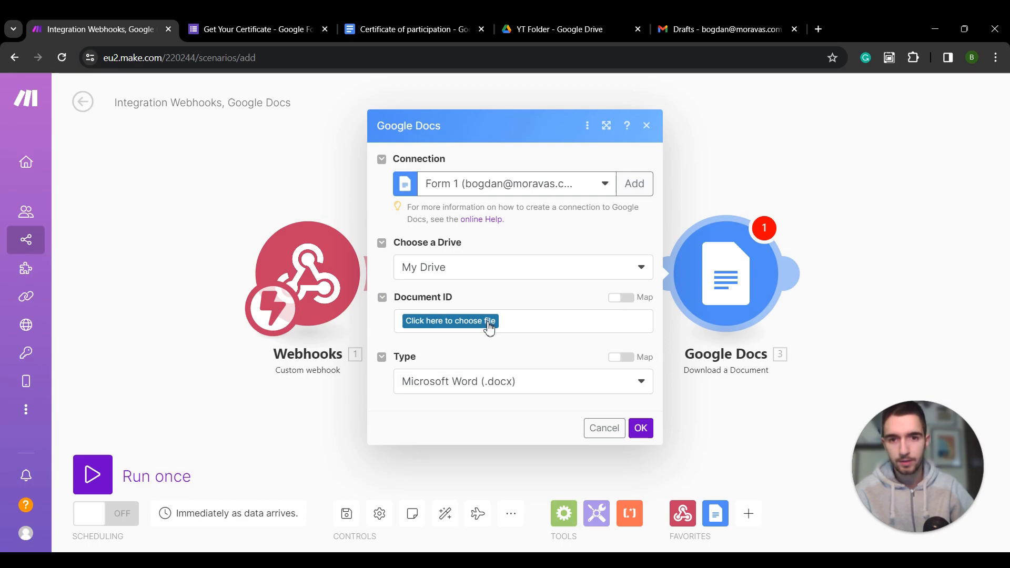
Map Document ID from the template step, set the type to PDF, and save the module.
{"action": "left_click", "coordinate": [622, 298]}
{"action": "left_click", "coordinate": [448, 322]}
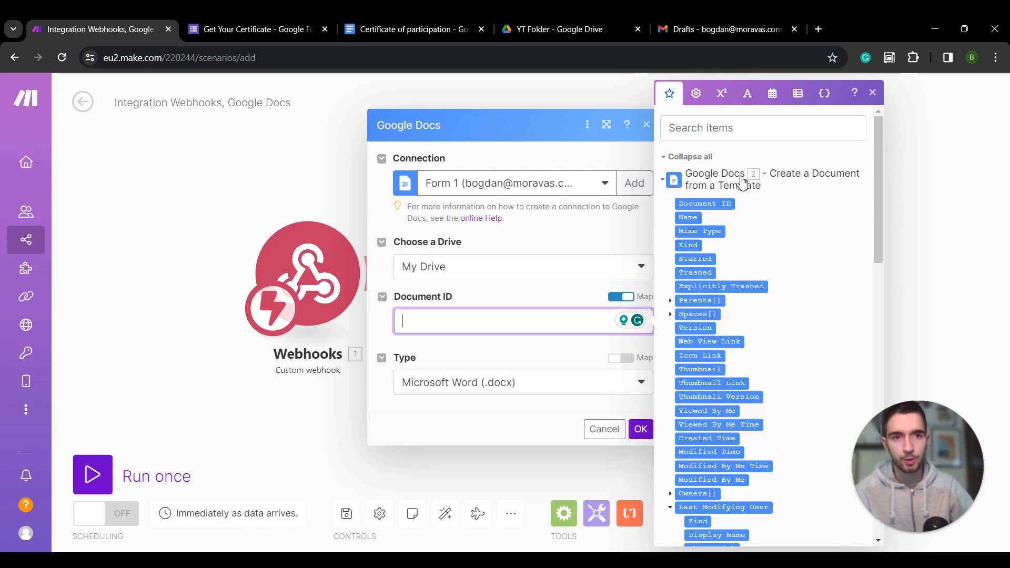
{"action": "left_click", "coordinate": [719, 208]}
{"action": "left_click", "coordinate": [518, 355]}
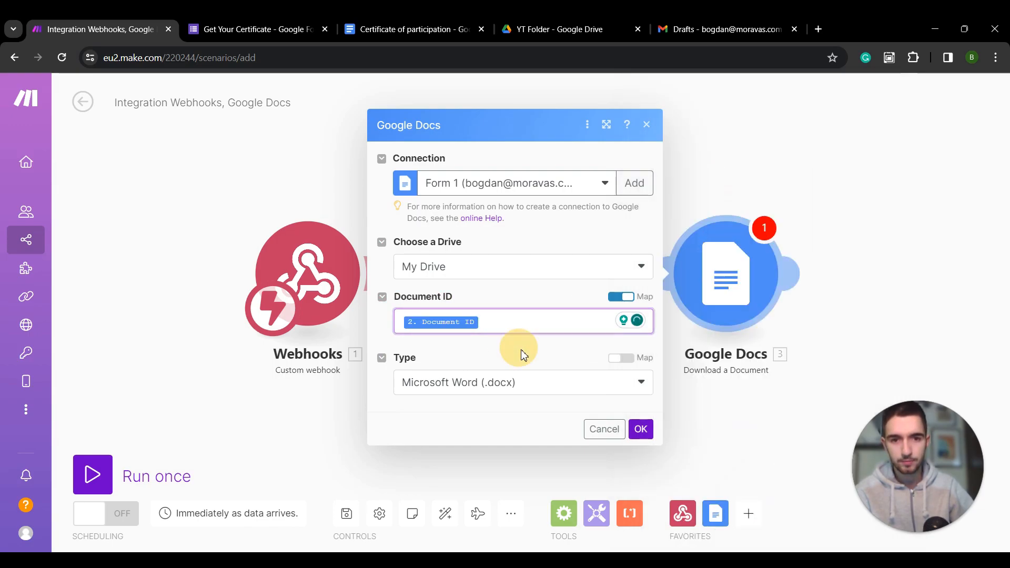
{"action": "left_click", "coordinate": [486, 382]}
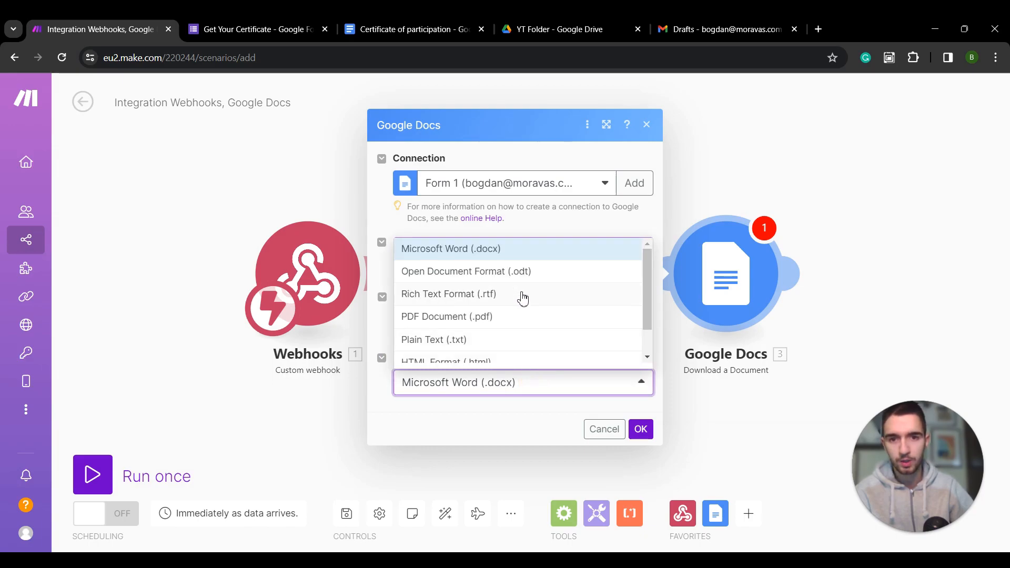
{"action": "left_click", "coordinate": [504, 319]}
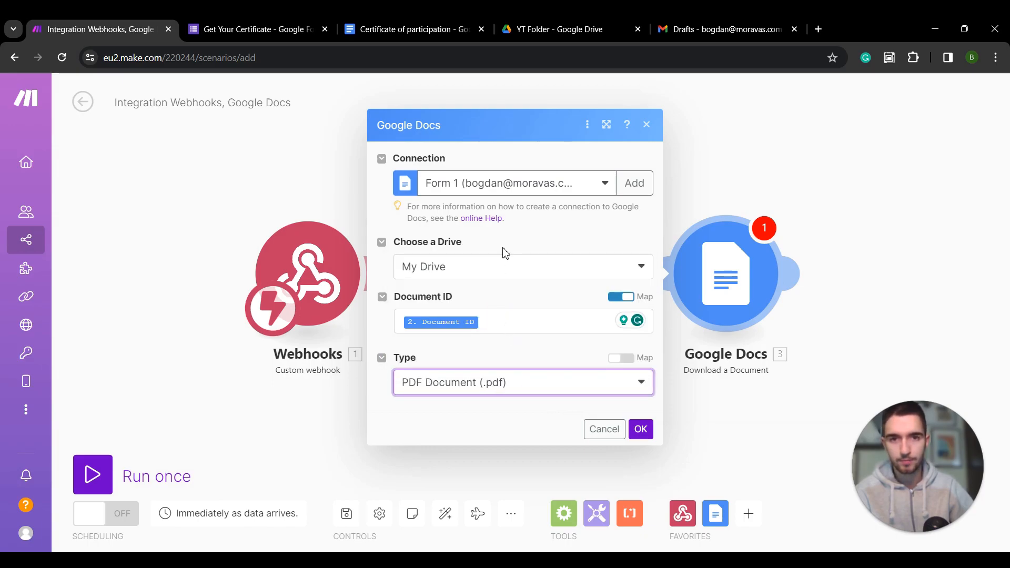
{"action": "left_click", "coordinate": [642, 430]}
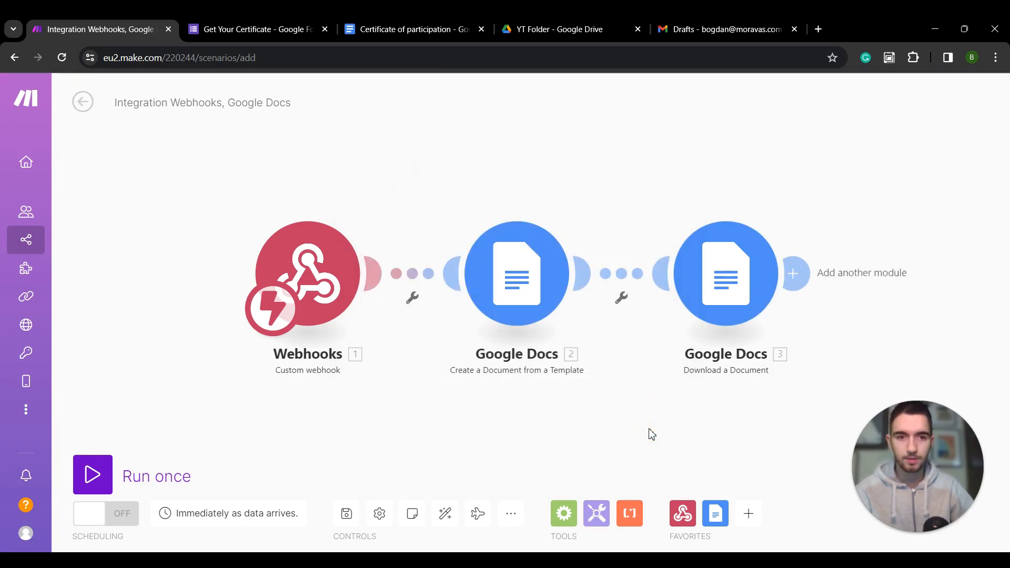
Search apps for 'gmail' and add Gmail's Create a Draft action as the fourth module.
{"action": "left_click", "coordinate": [800, 275]}
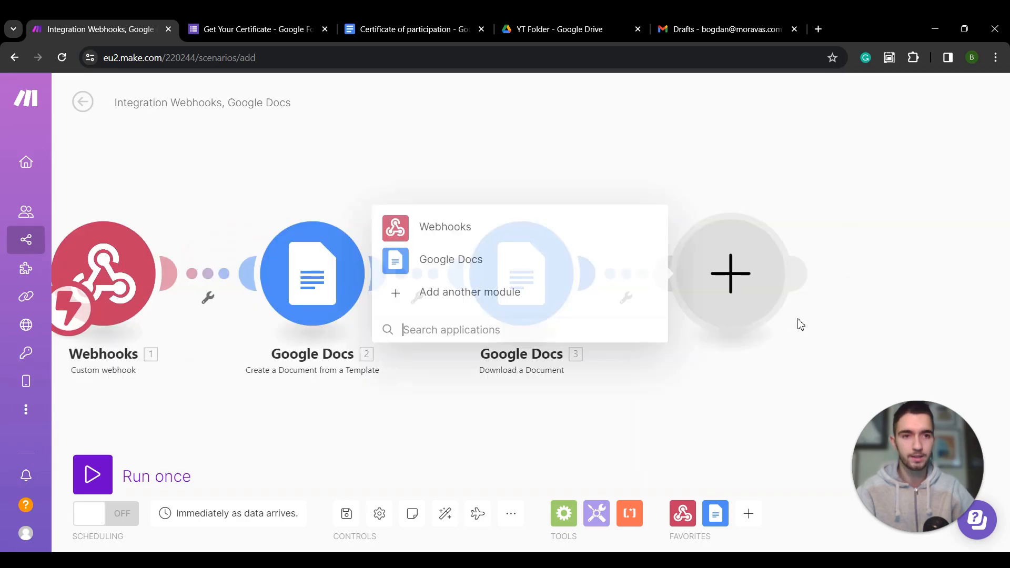
{"action": "left_click", "coordinate": [440, 300]}
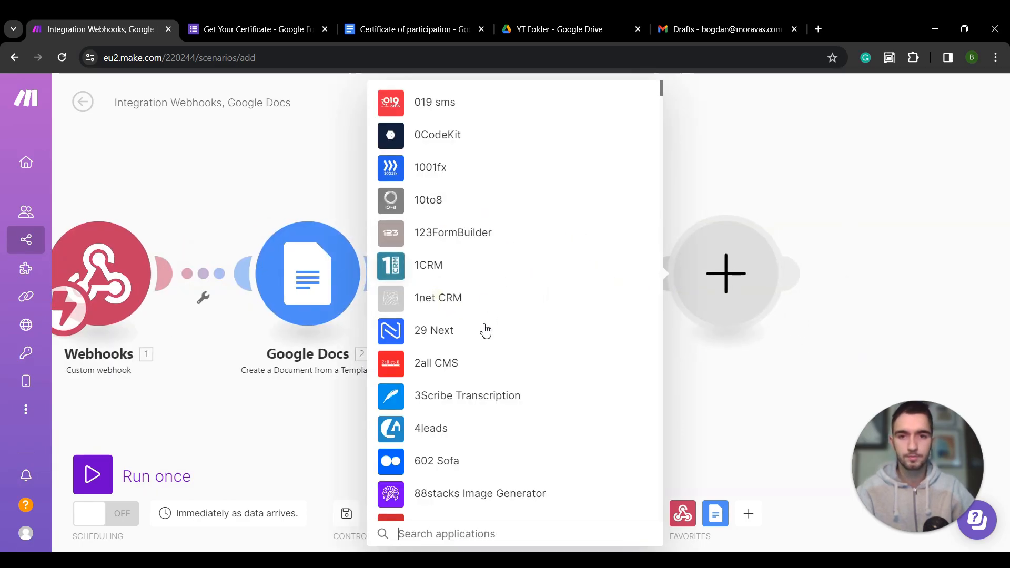
{"action": "scroll", "coordinate": [485, 330], "scroll_direction": "down", "scroll_amount": 6}
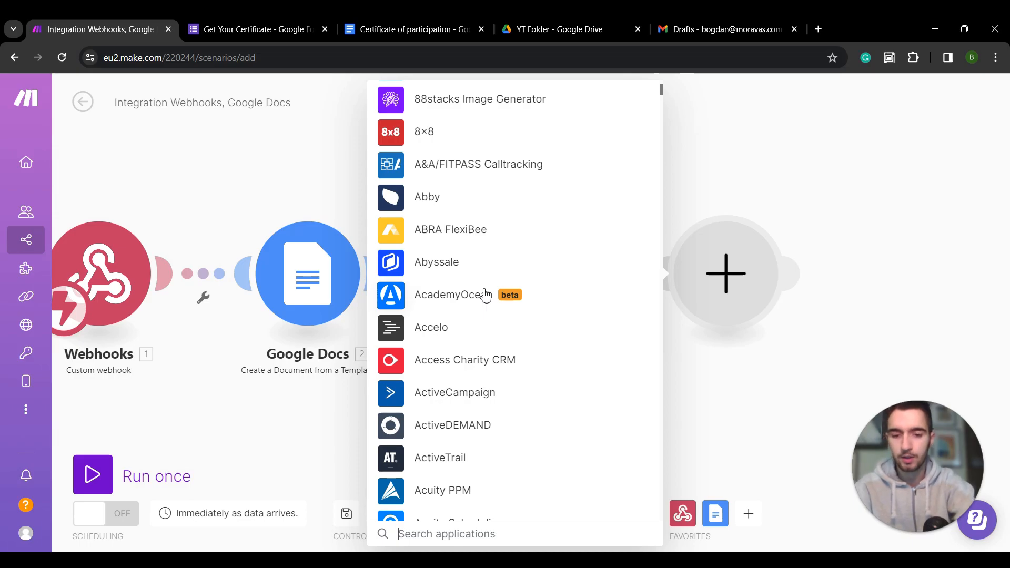
{"action": "type", "text": "gmail"}
{"action": "key", "text": "Escape"}
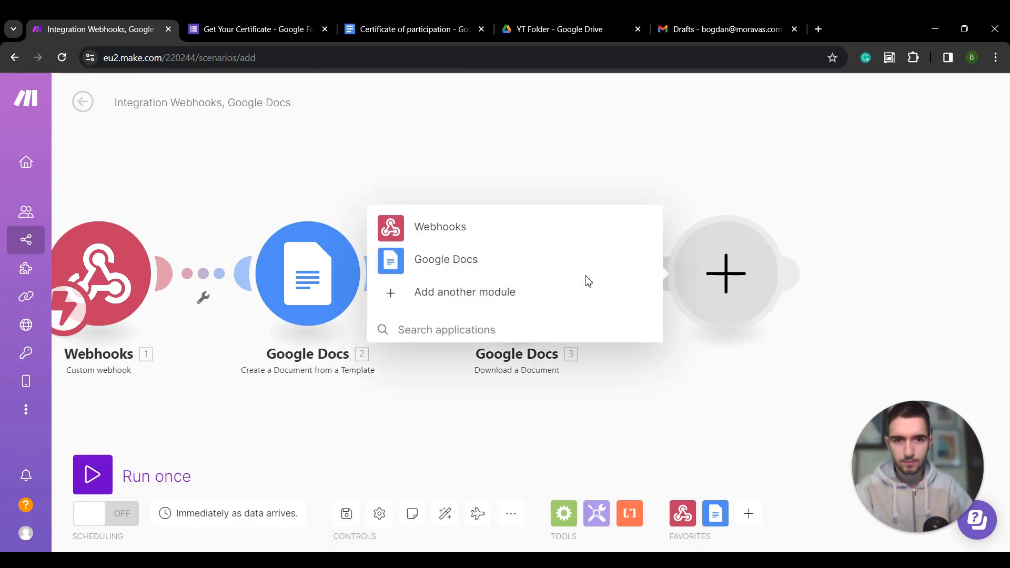
{"action": "left_click", "coordinate": [403, 293]}
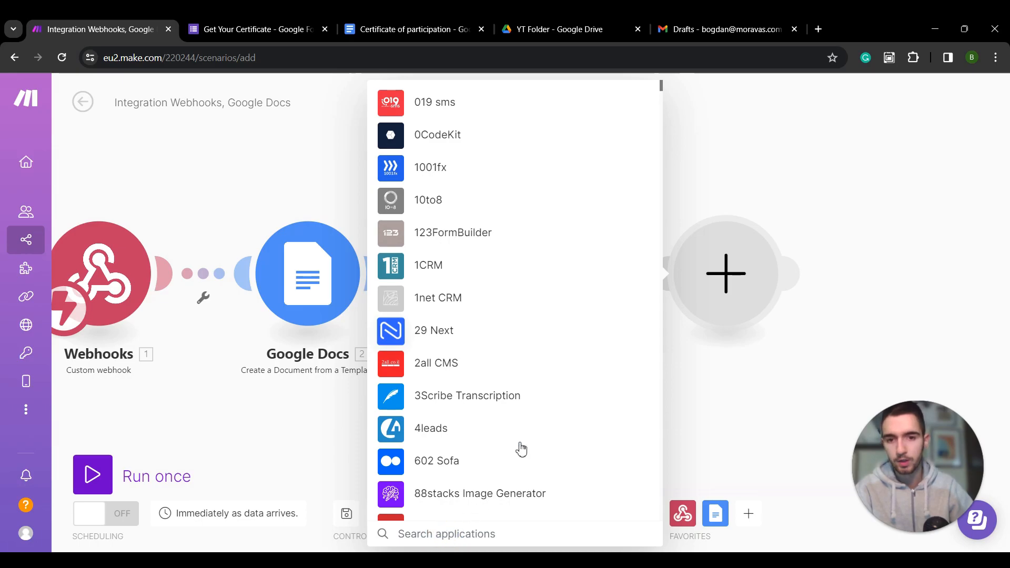
{"action": "type", "text": "g"}
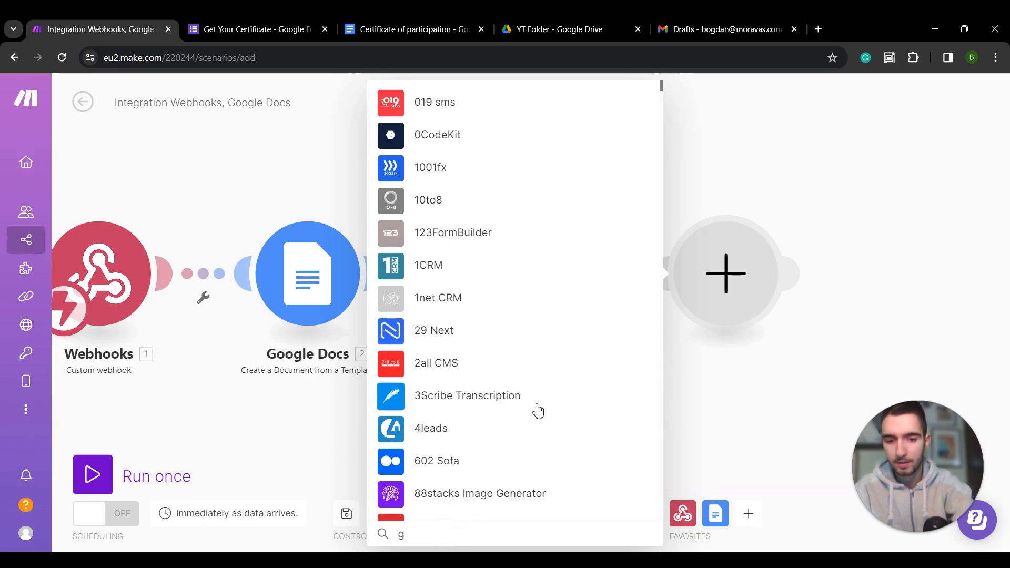
{"action": "type", "text": "mail"}
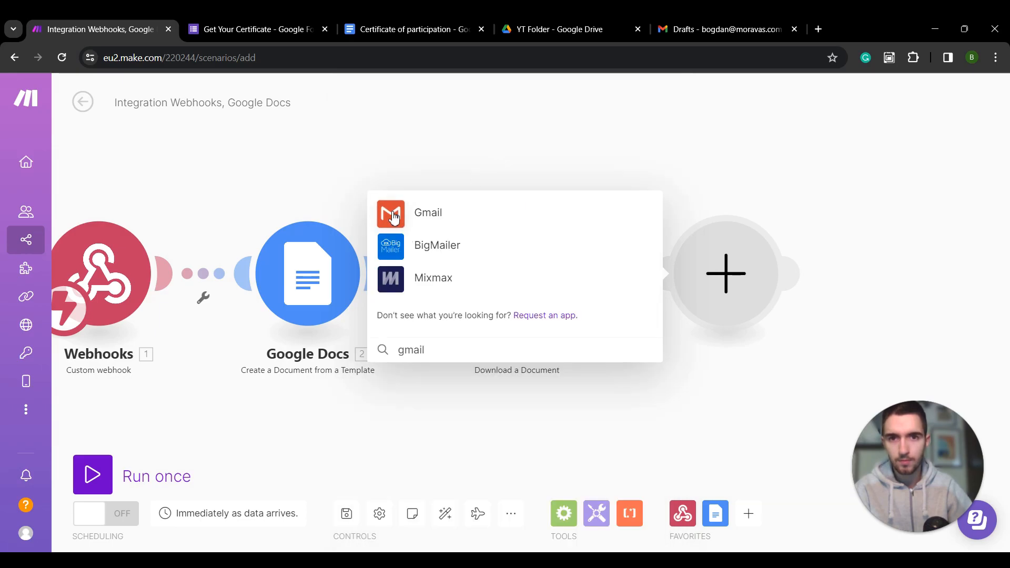
{"action": "left_click", "coordinate": [512, 233]}
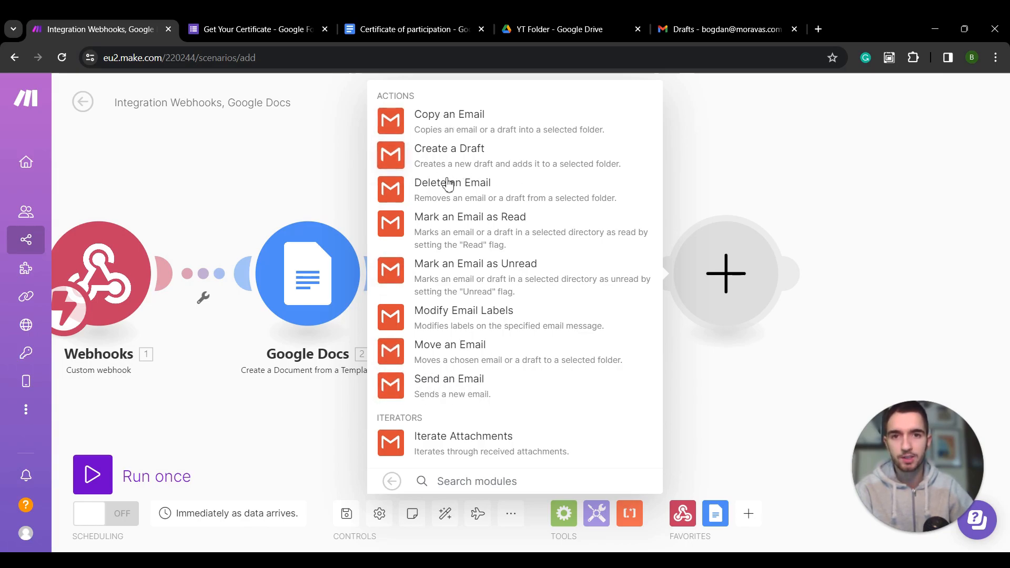
{"action": "left_click", "coordinate": [389, 157]}
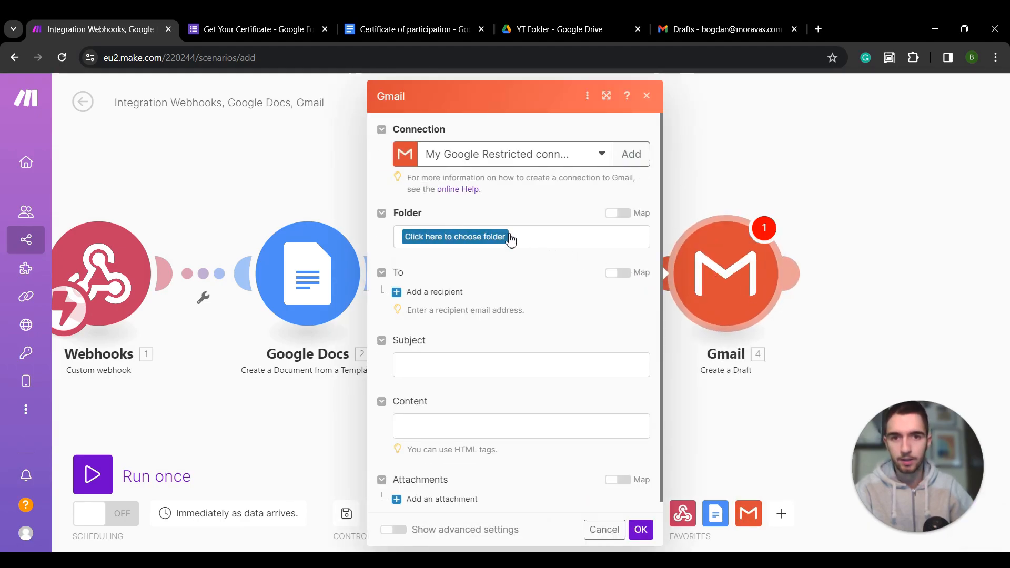
Keep the draft in the Drafts folder and map Webhooks' Your Email as recipient email address 1.
{"action": "left_click", "coordinate": [501, 238]}
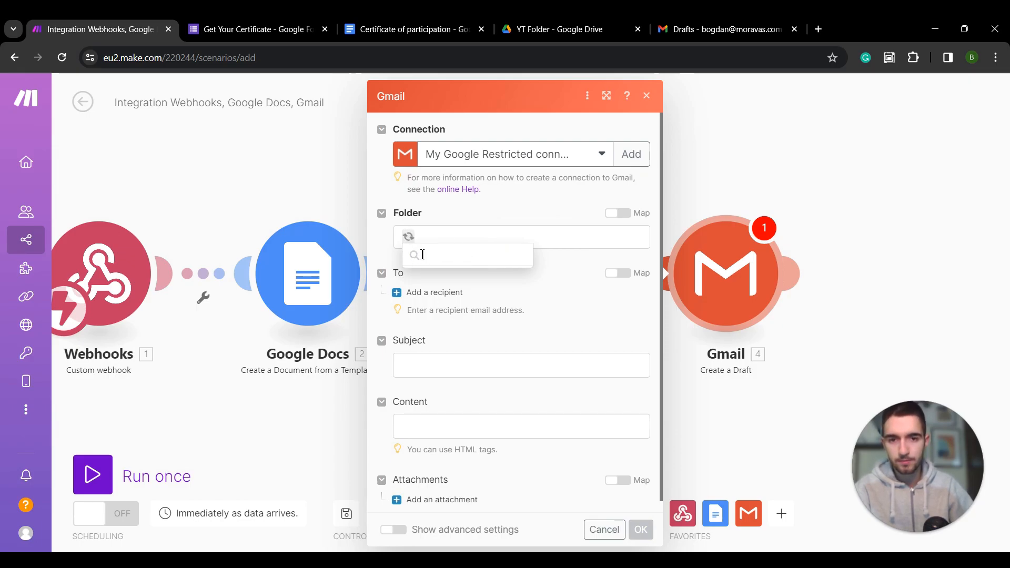
{"action": "left_click", "coordinate": [439, 277]}
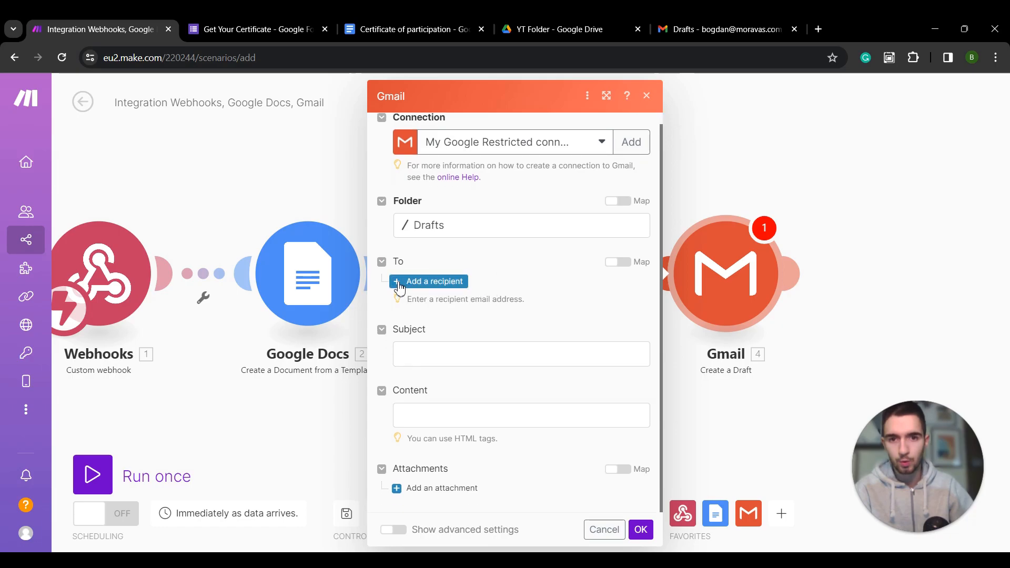
{"action": "left_click", "coordinate": [400, 284]}
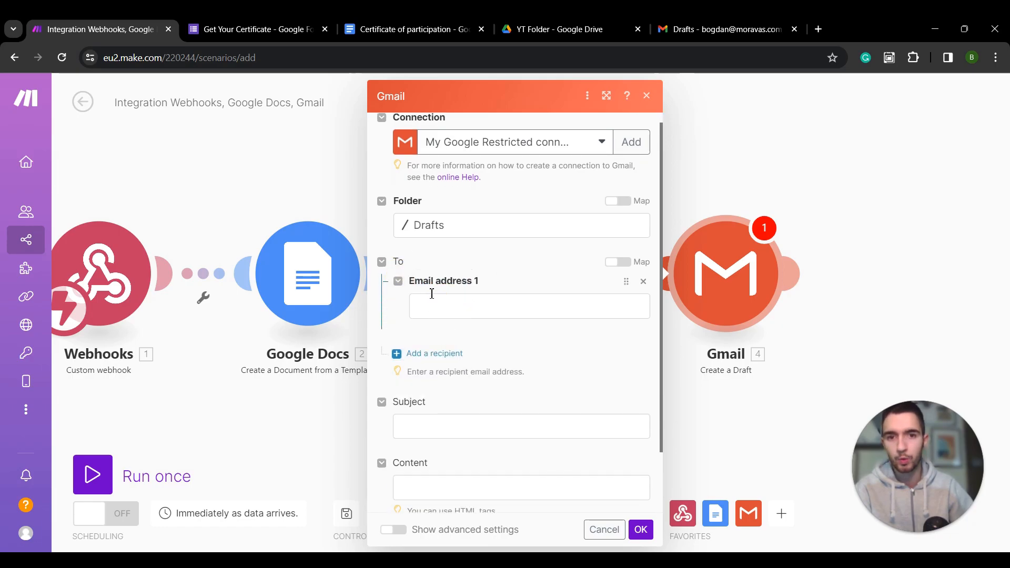
{"action": "left_click", "coordinate": [447, 305]}
{"action": "scroll", "coordinate": [764, 250], "scroll_direction": "down", "scroll_amount": 5}
{"action": "scroll", "coordinate": [765, 250], "scroll_direction": "down", "scroll_amount": 10}
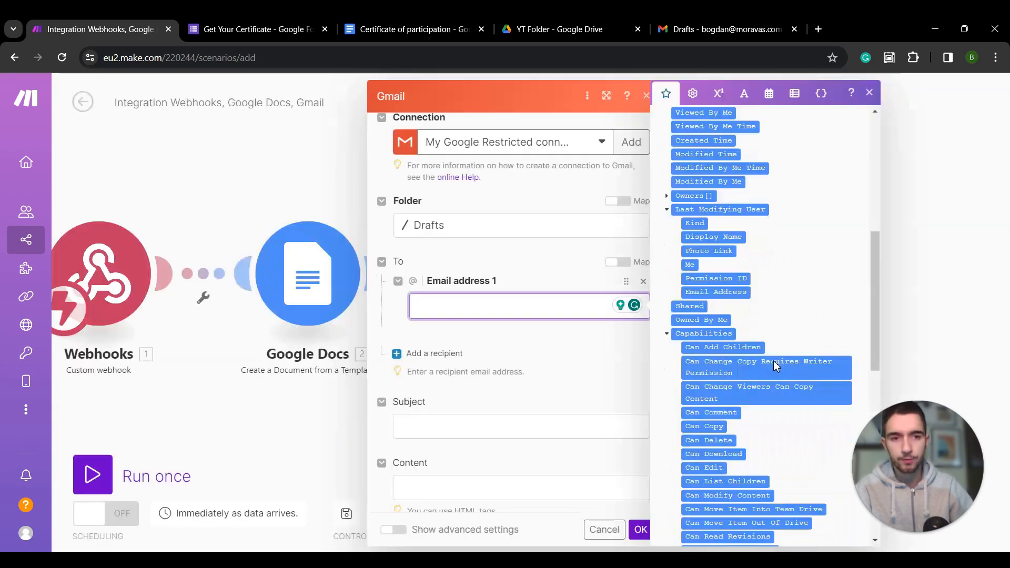
{"action": "left_click", "coordinate": [700, 517]}
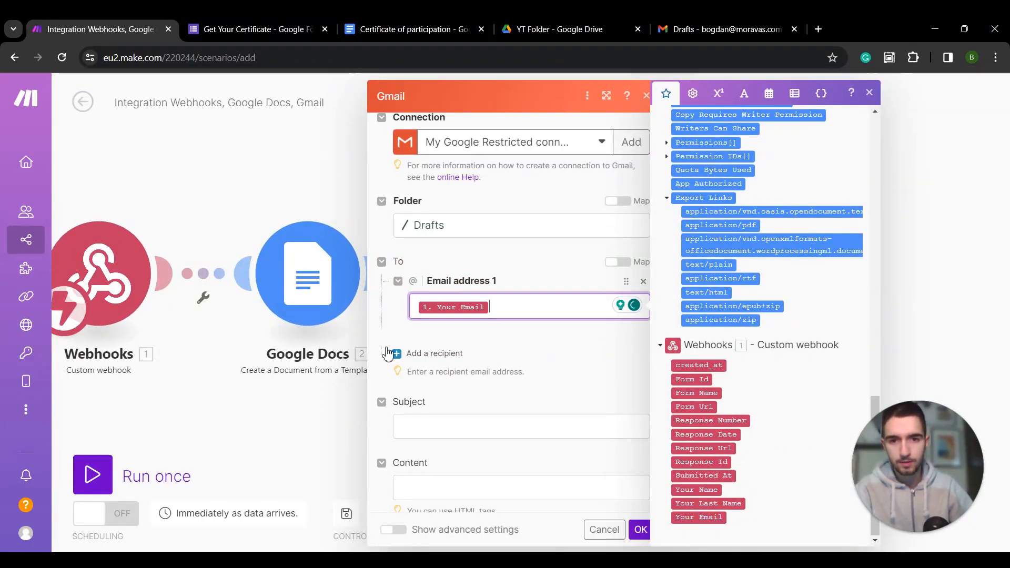
{"action": "left_click", "coordinate": [604, 392]}
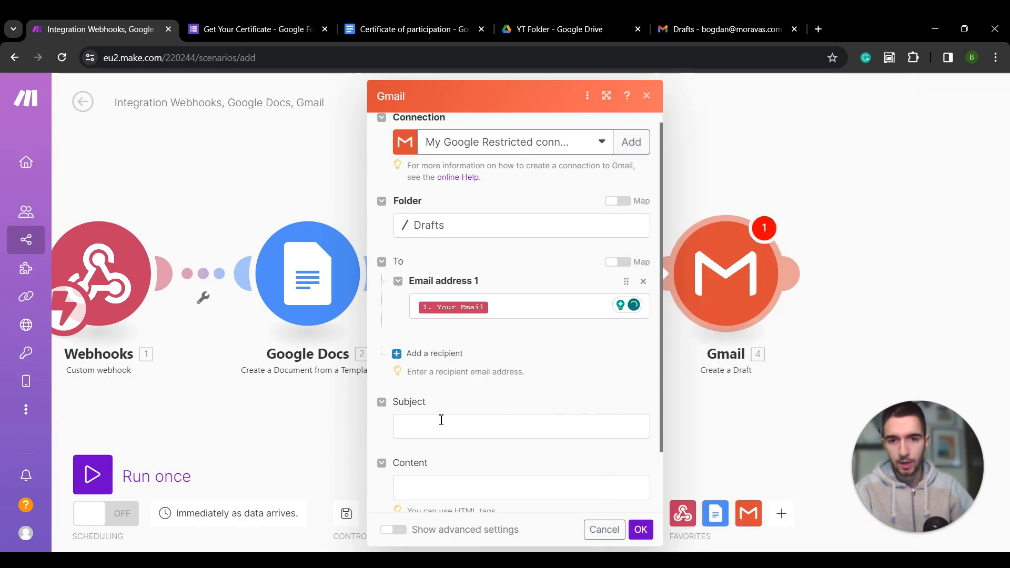
{"action": "scroll", "coordinate": [448, 425], "scroll_direction": "down", "scroll_amount": 2}
Set the draft subject to 'Hello, your Certificate is Ready'.
{"action": "left_click", "coordinate": [480, 356]}
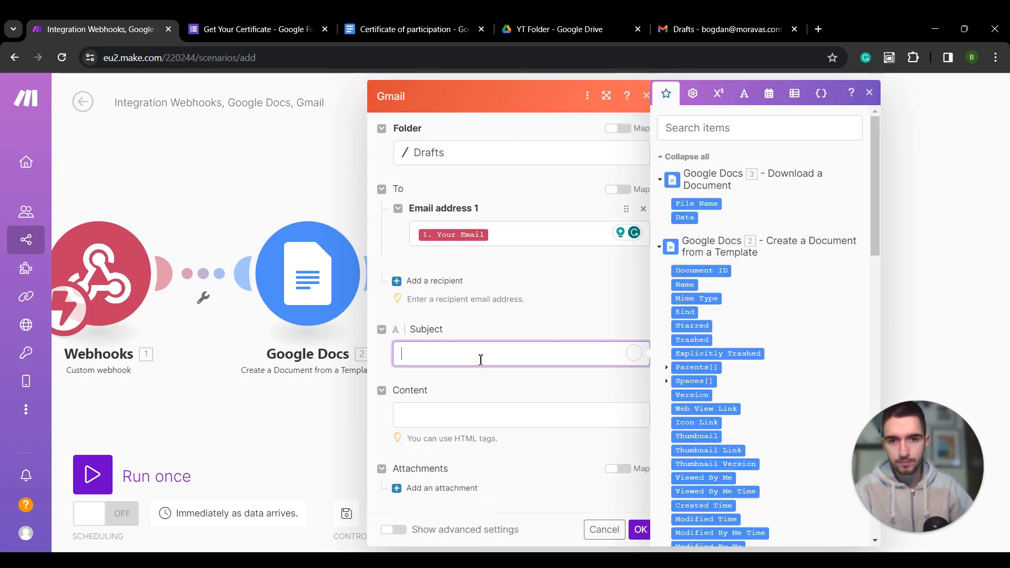
{"action": "type", "text": "Hello, your certificate is"}
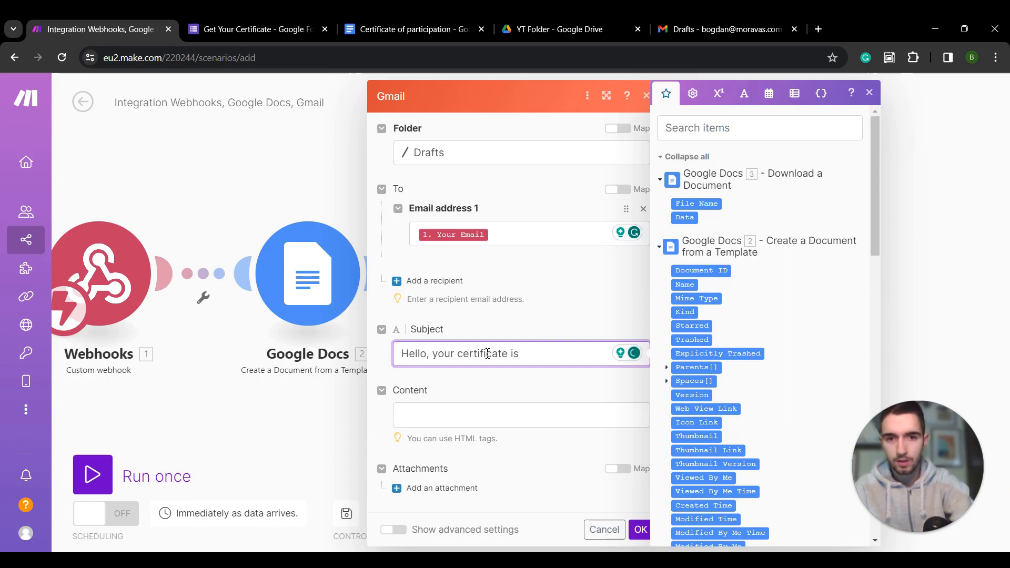
{"action": "key", "text": "Left"}
{"action": "key", "text": "Left"}
{"action": "key", "text": "Left"}
{"action": "key", "text": "Left"}
{"action": "key", "text": "Left"}
{"action": "key", "text": "Left"}
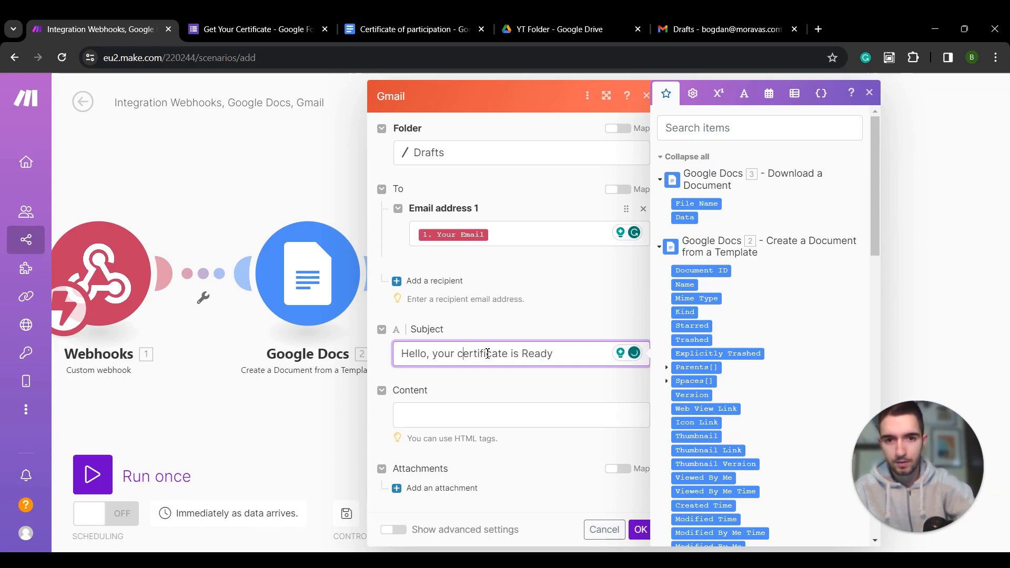
{"action": "key", "text": "Delete"}
{"action": "type", "text": "C"}
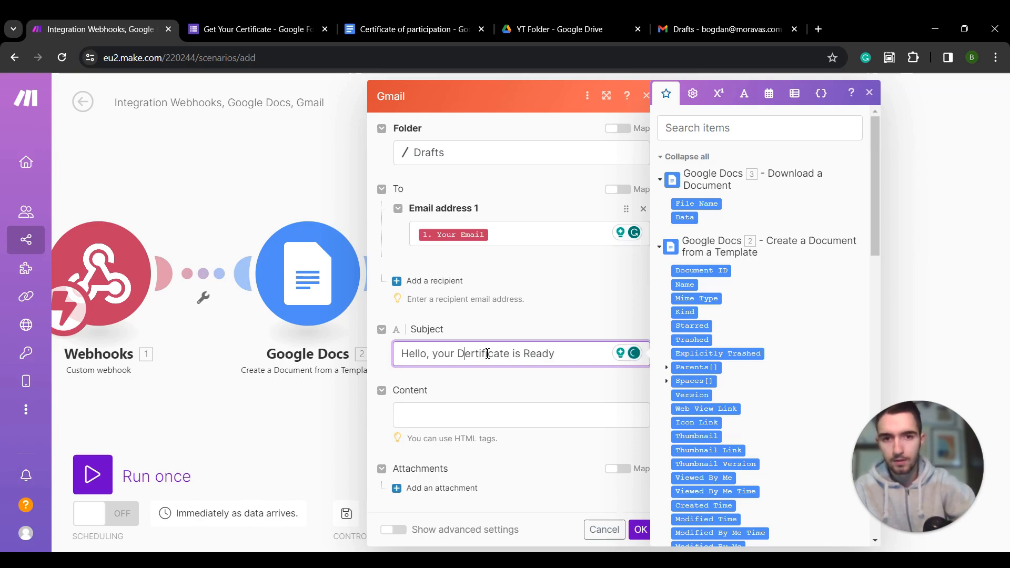
Write the 'Your Certificate' body with a <br> line break and the sender's signature.
{"action": "left_click", "coordinate": [469, 418]}
{"action": "type", "text": "Your"}
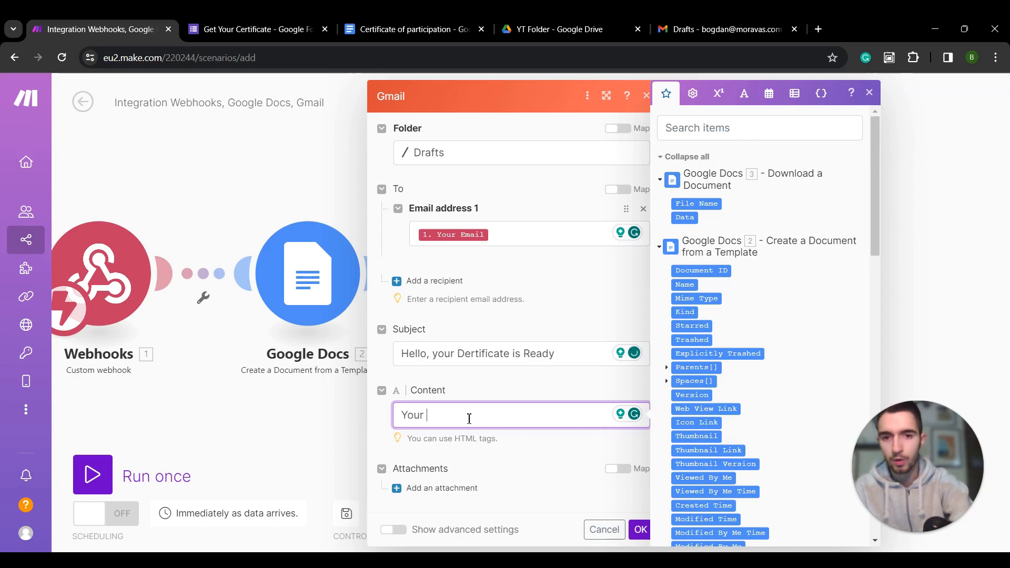
{"action": "type", "text": " certificate is attached below"}
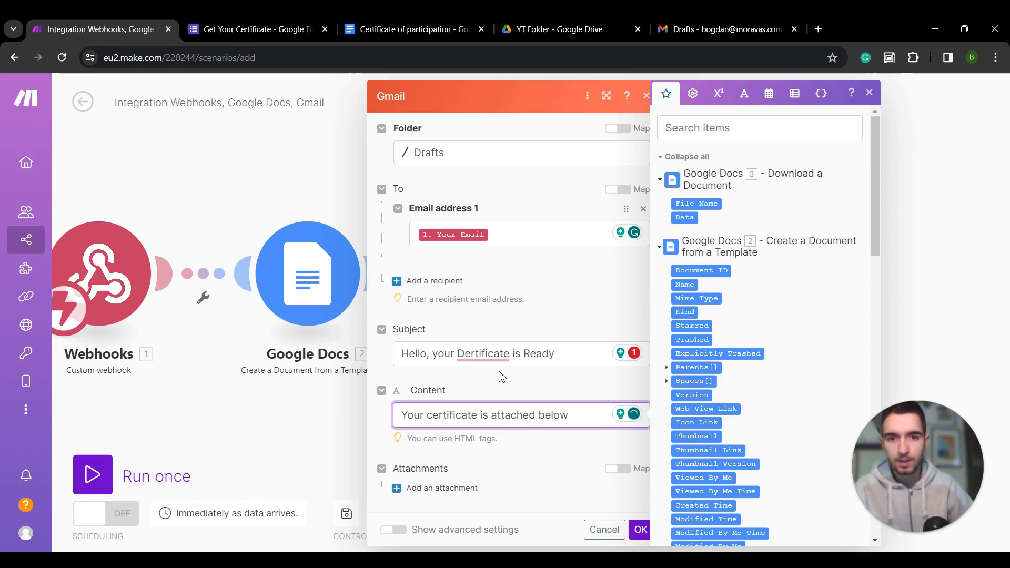
{"action": "mouse_move", "coordinate": [488, 349]}
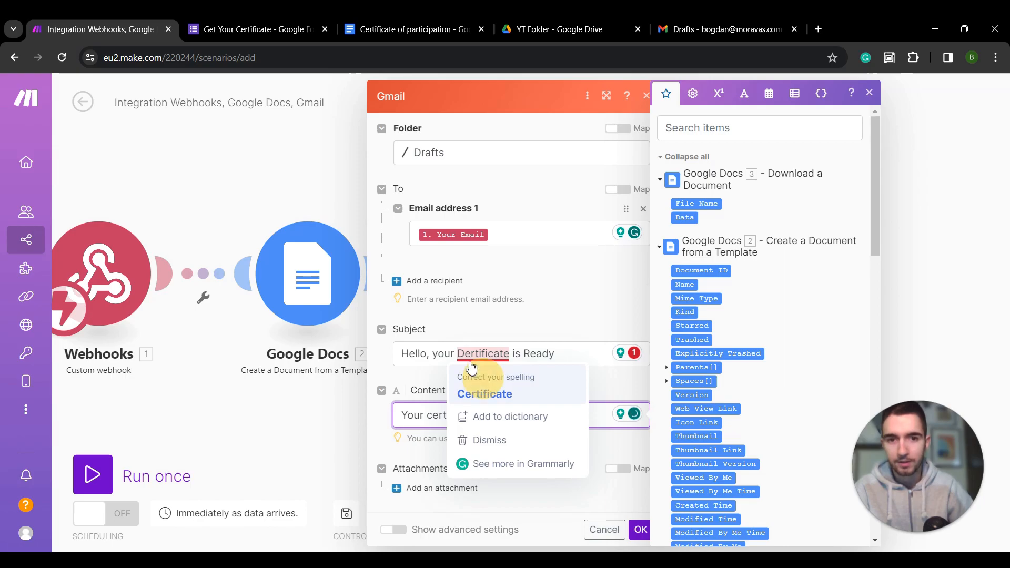
{"action": "left_click", "coordinate": [482, 395]}
{"action": "left_click", "coordinate": [581, 412]}
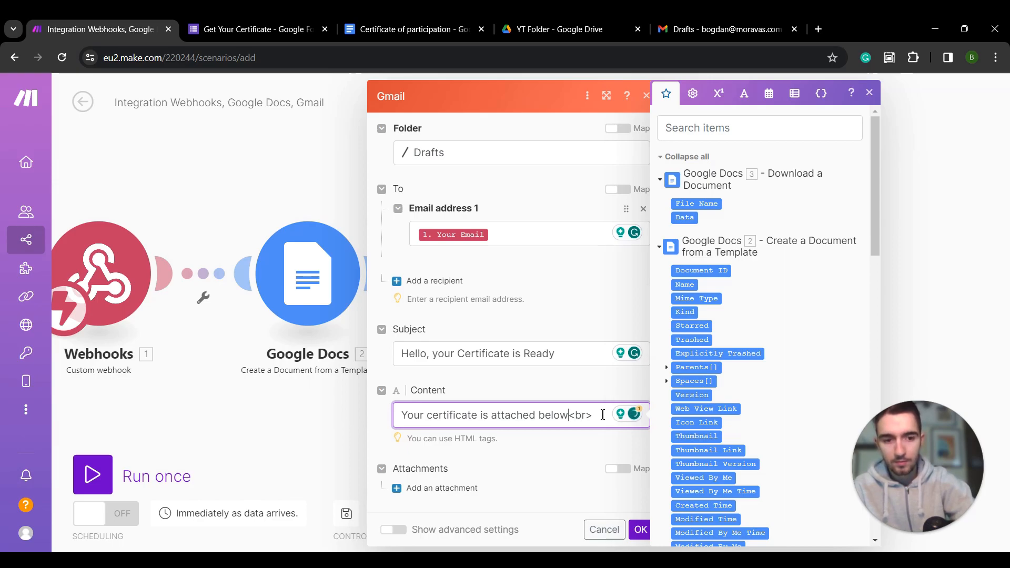
{"action": "key", "text": "Return"}
{"action": "key", "text": "BackSpace"}
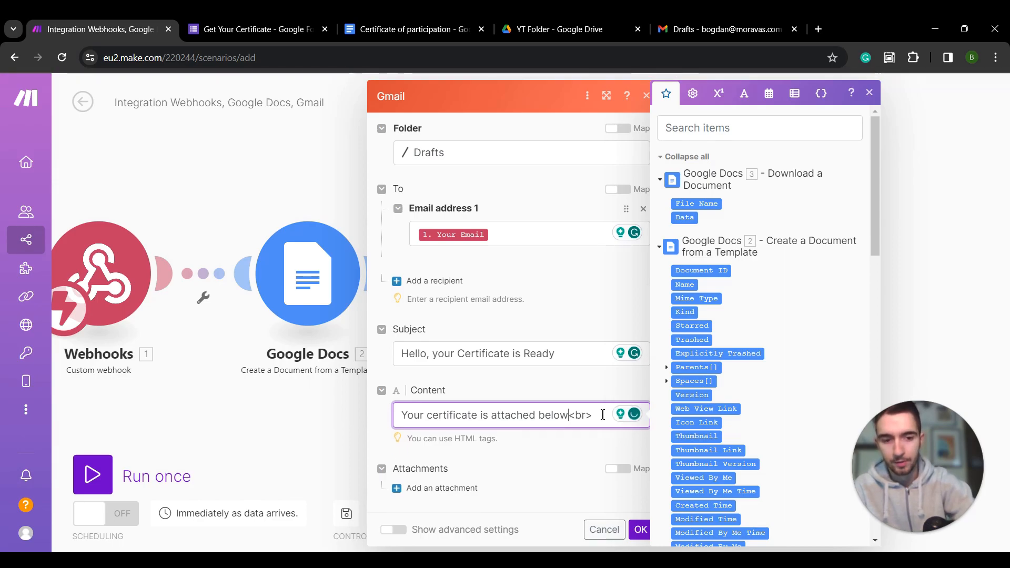
{"action": "key", "text": "Return"}
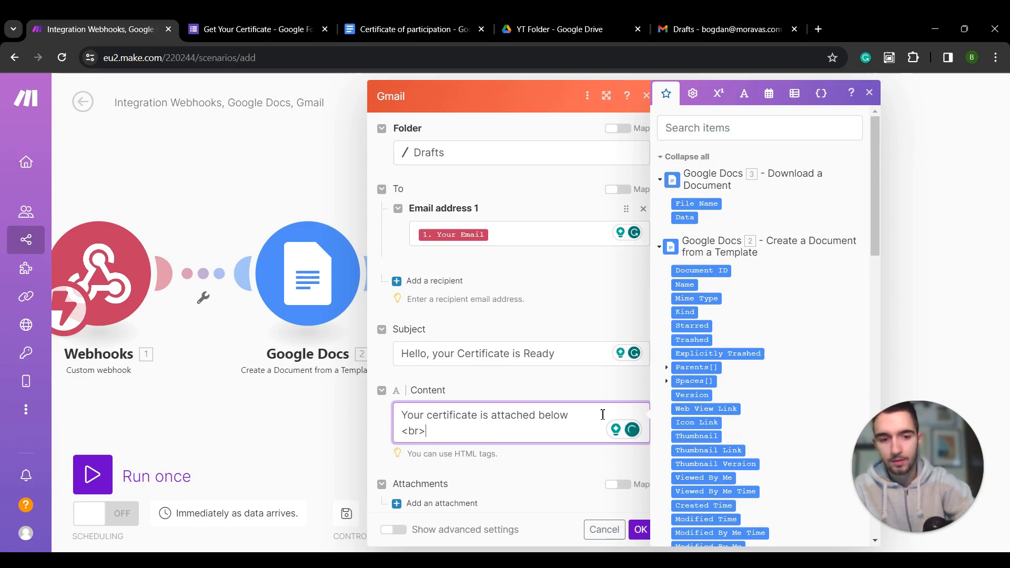
{"action": "key", "text": "Return"}
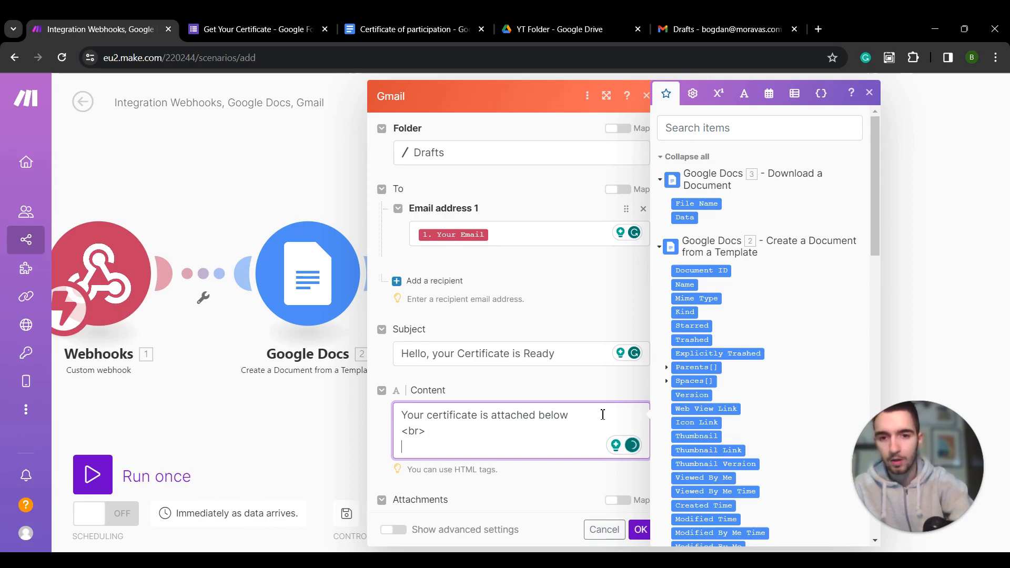
{"action": "type", "text": "-Bogdan"}
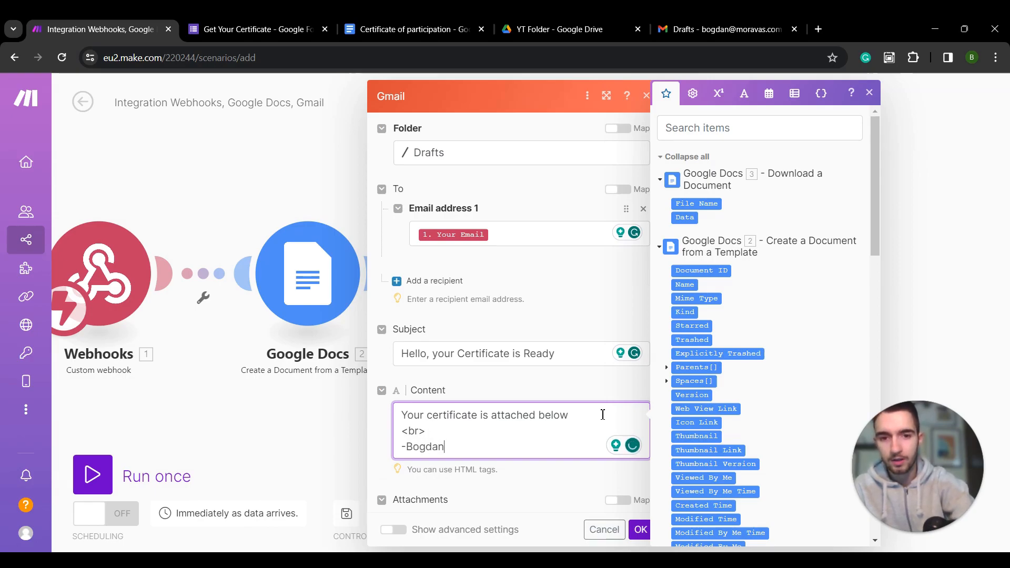
Attach the Google Docs - Download a Document file and confirm the Gmail module with OK.
{"action": "scroll", "coordinate": [497, 416], "scroll_direction": "down", "scroll_amount": 1}
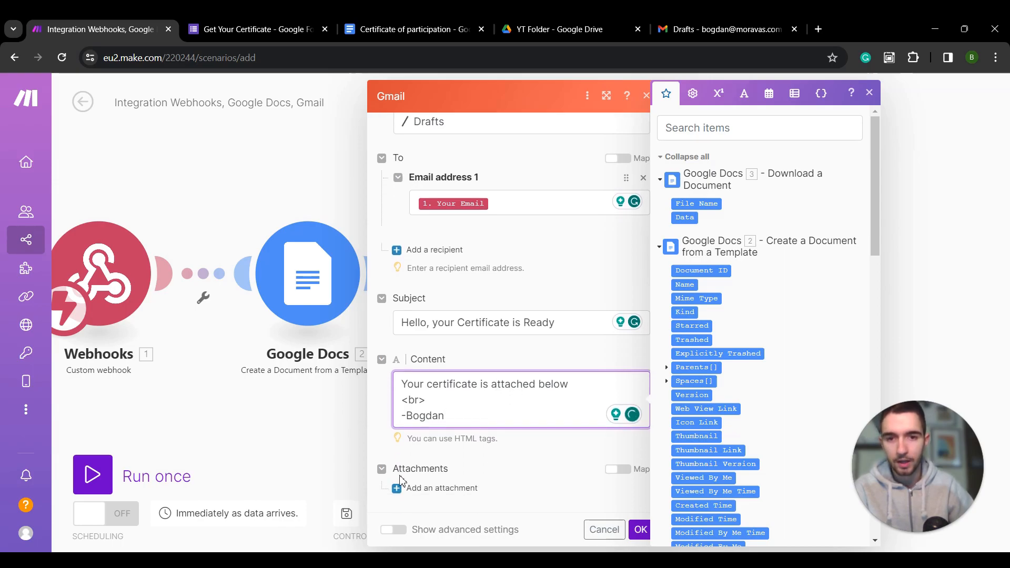
{"action": "left_click", "coordinate": [400, 490]}
{"action": "scroll", "coordinate": [480, 401], "scroll_direction": "down", "scroll_amount": 3}
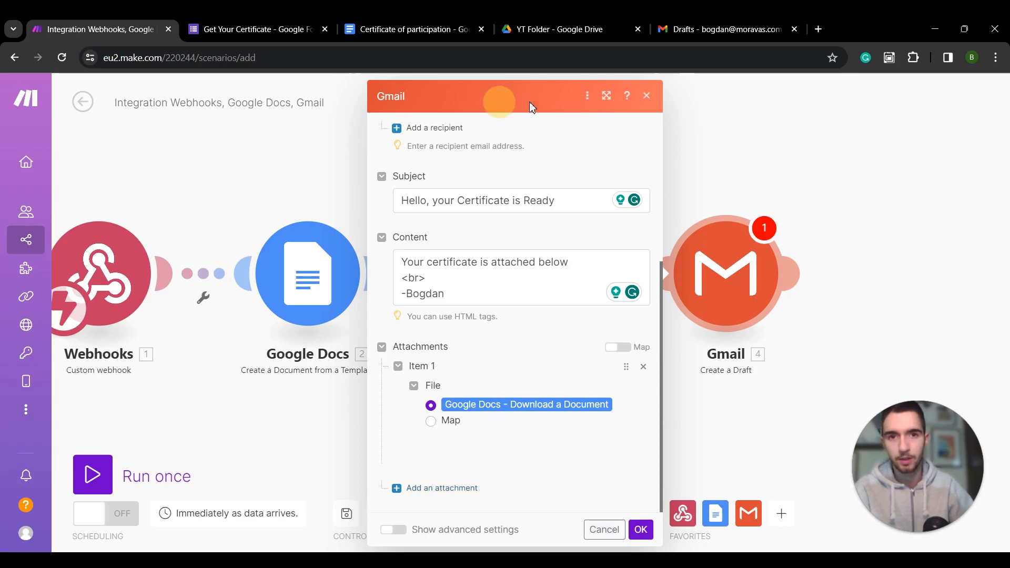
{"action": "left_click", "coordinate": [623, 112]}
{"action": "left_click", "coordinate": [570, 129]}
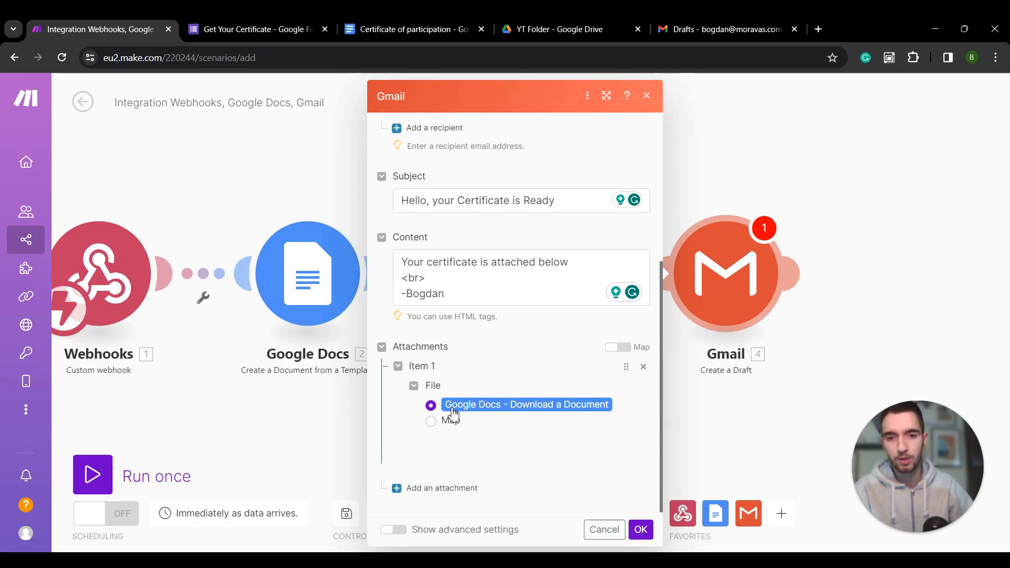
{"action": "left_click", "coordinate": [641, 529]}
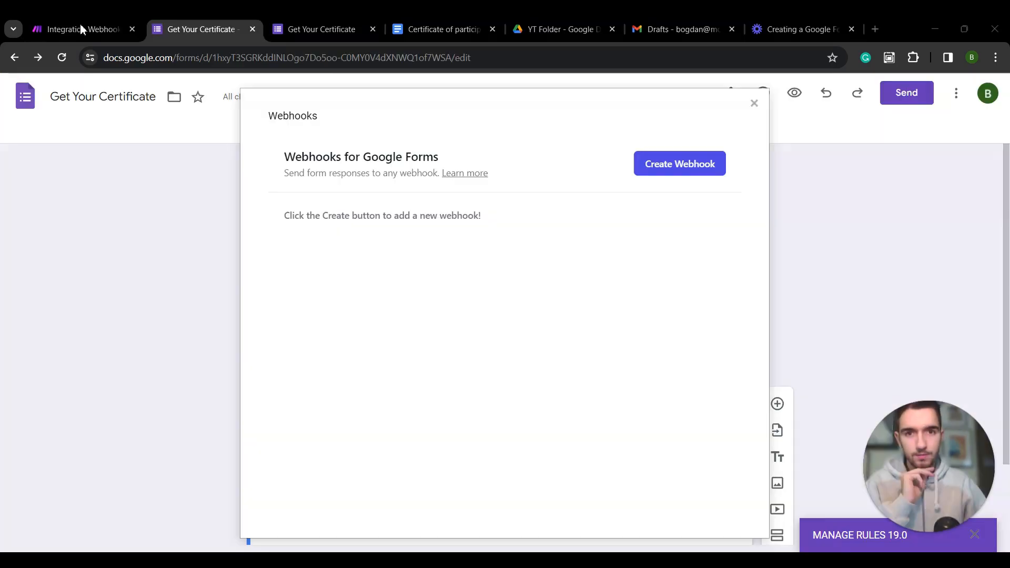
Copy the Make webhook address for use in the Get Your Certificate form.
{"action": "left_click", "coordinate": [80, 24]}
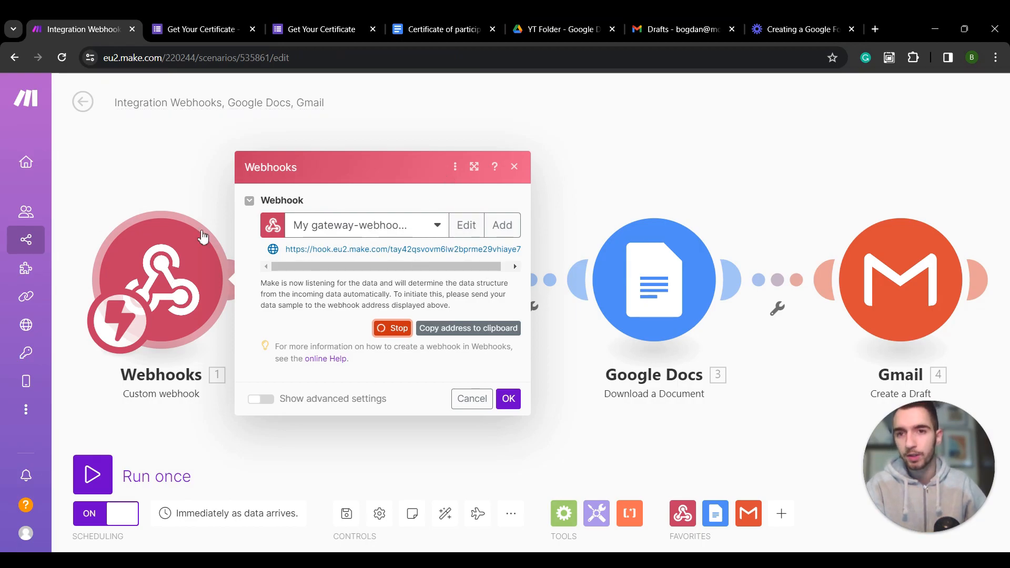
{"action": "left_click", "coordinate": [198, 24]}
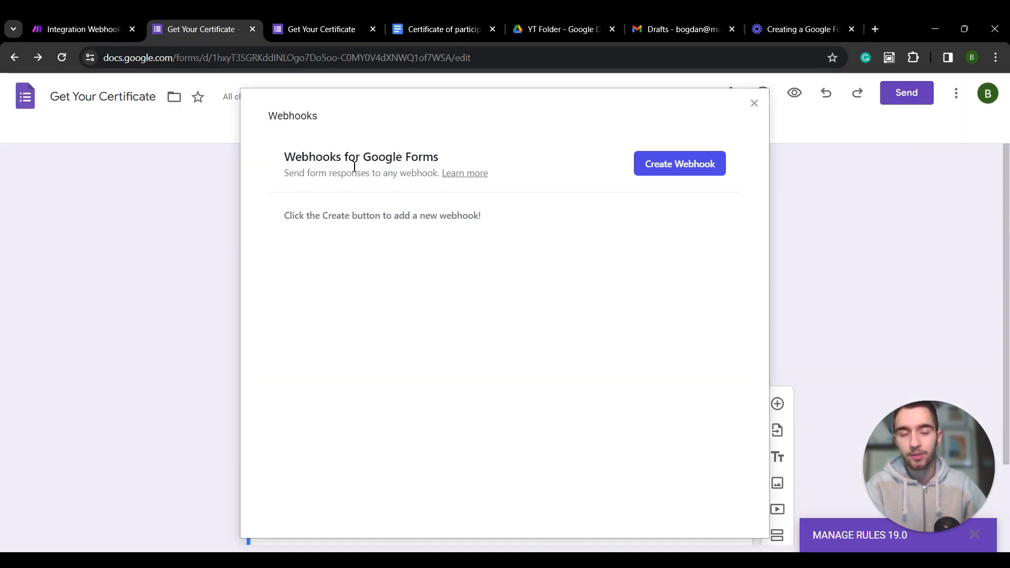
{"action": "left_click_drag", "start_coordinate": [285, 157], "coordinate": [484, 144]}
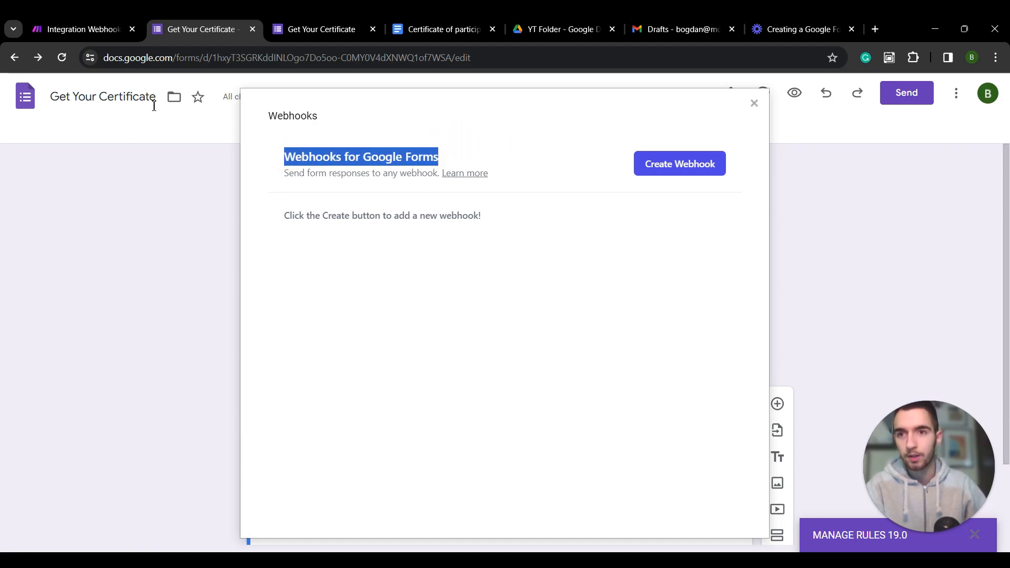
{"action": "left_click", "coordinate": [79, 29]}
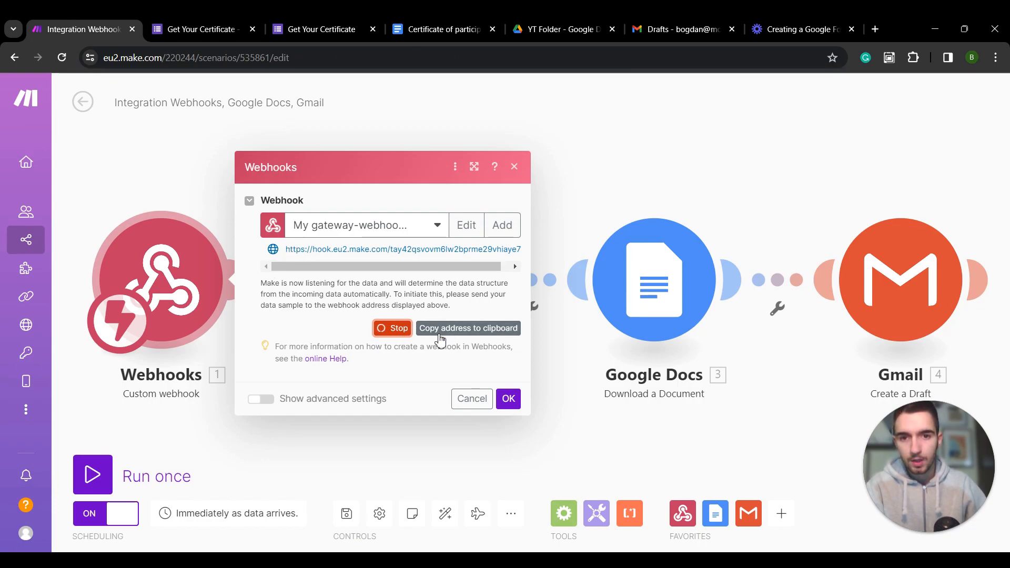
{"action": "left_click", "coordinate": [459, 330]}
{"action": "left_click", "coordinate": [202, 29]}
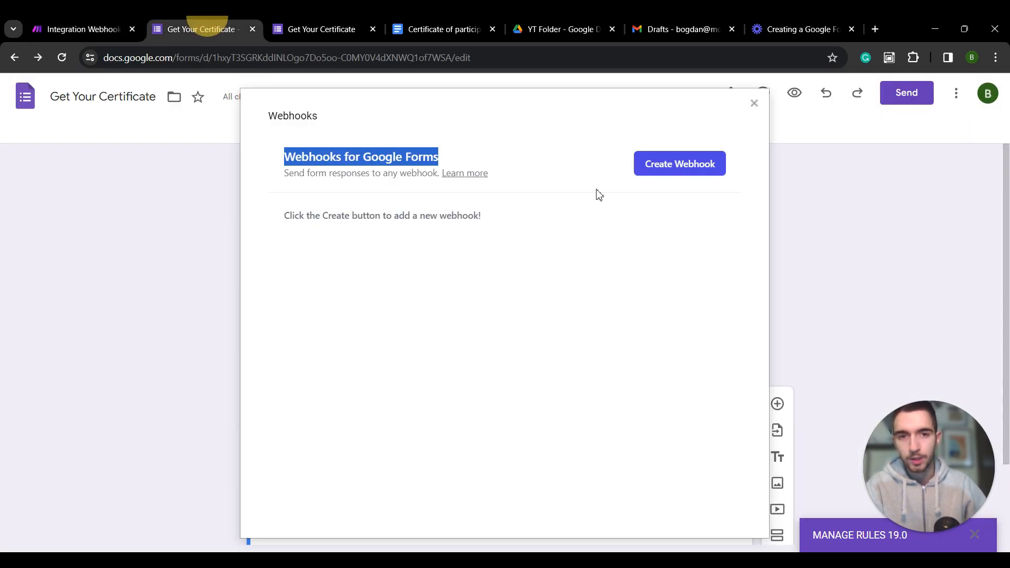
Create a POST webhook named 'Webhook for Make' with the pasted Make hook URL.
{"action": "left_click", "coordinate": [675, 170]}
{"action": "left_click", "coordinate": [361, 229]}
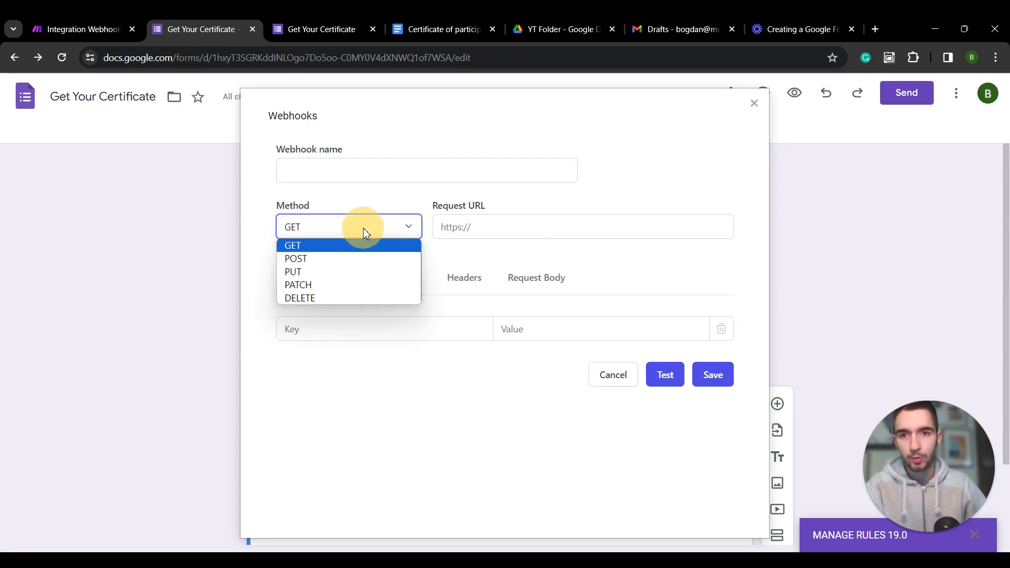
{"action": "left_click", "coordinate": [344, 258]}
{"action": "left_click", "coordinate": [379, 174]}
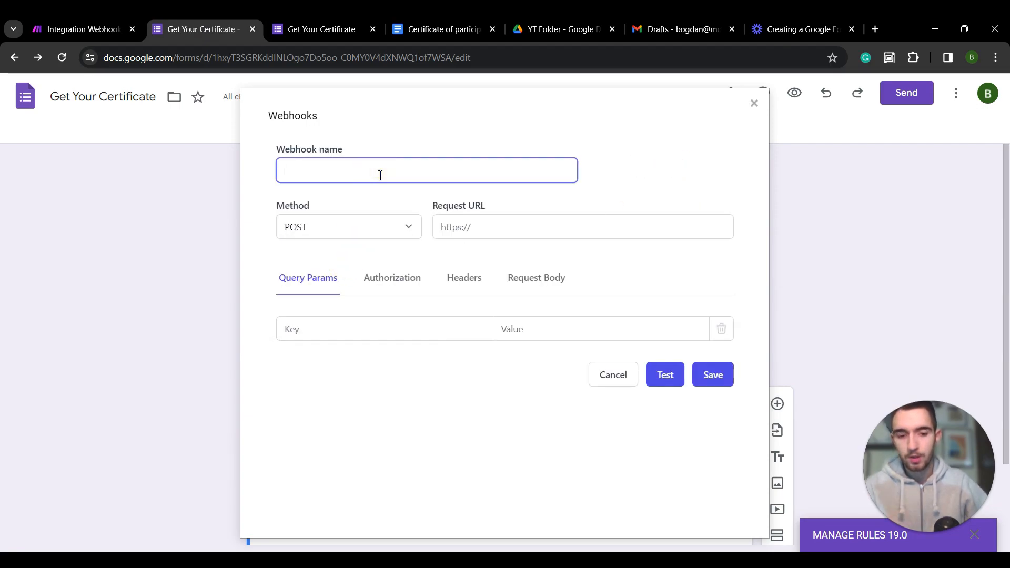
{"action": "type", "text": "B"}
{"action": "key", "text": "BackSpace"}
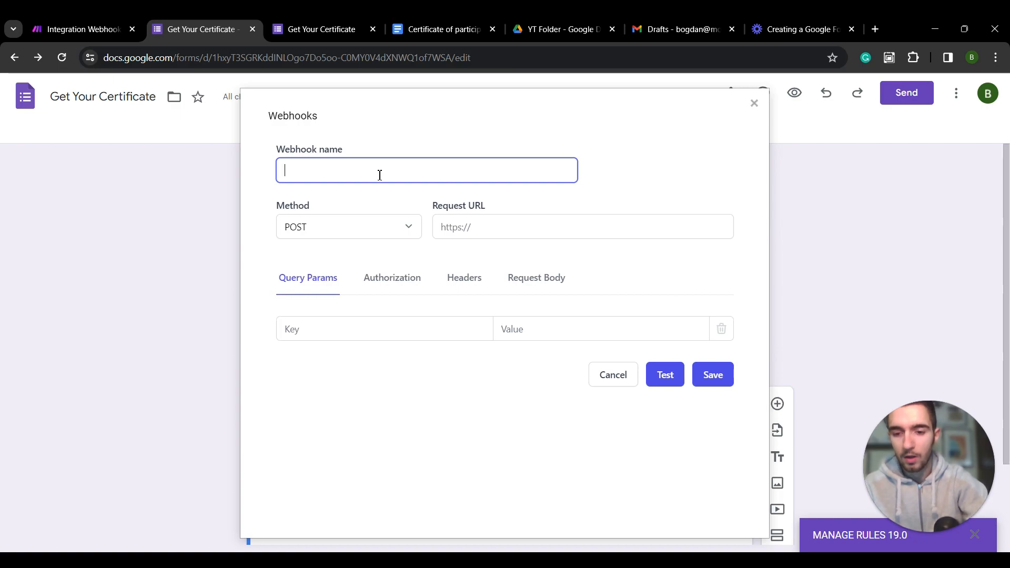
{"action": "type", "text": "Webhow"}
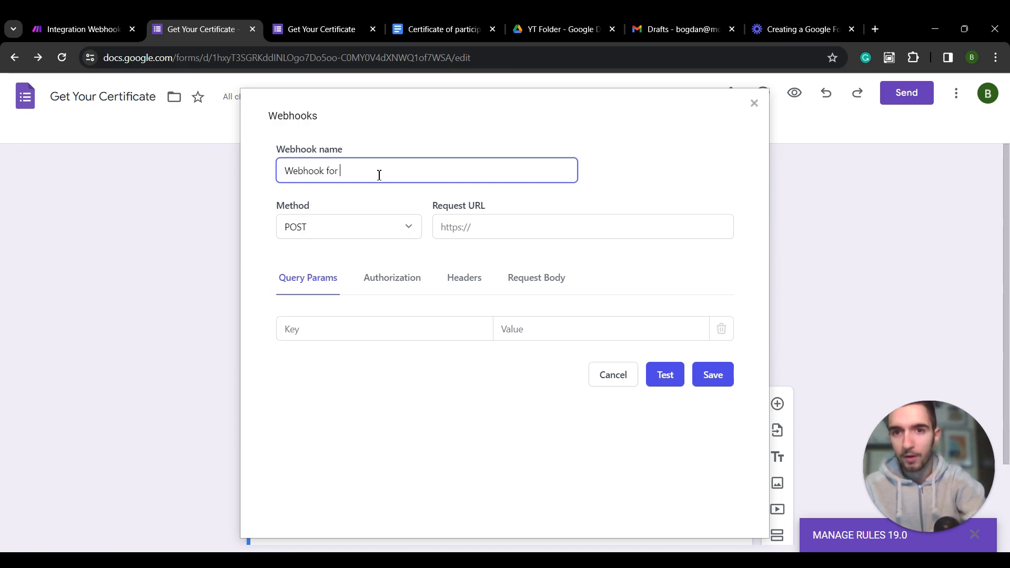
{"action": "type", "text": "k for Make"}
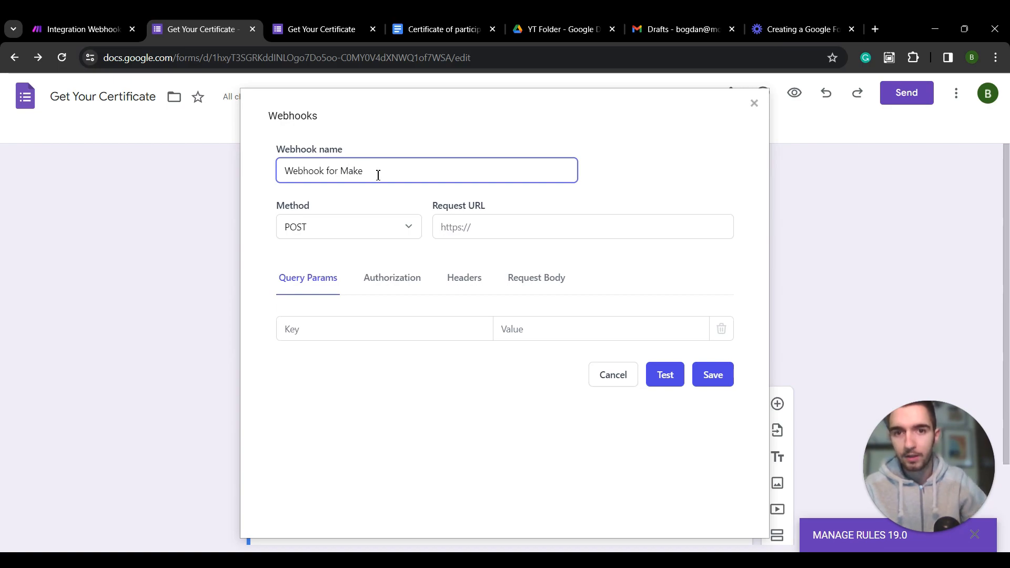
{"action": "left_click", "coordinate": [493, 226]}
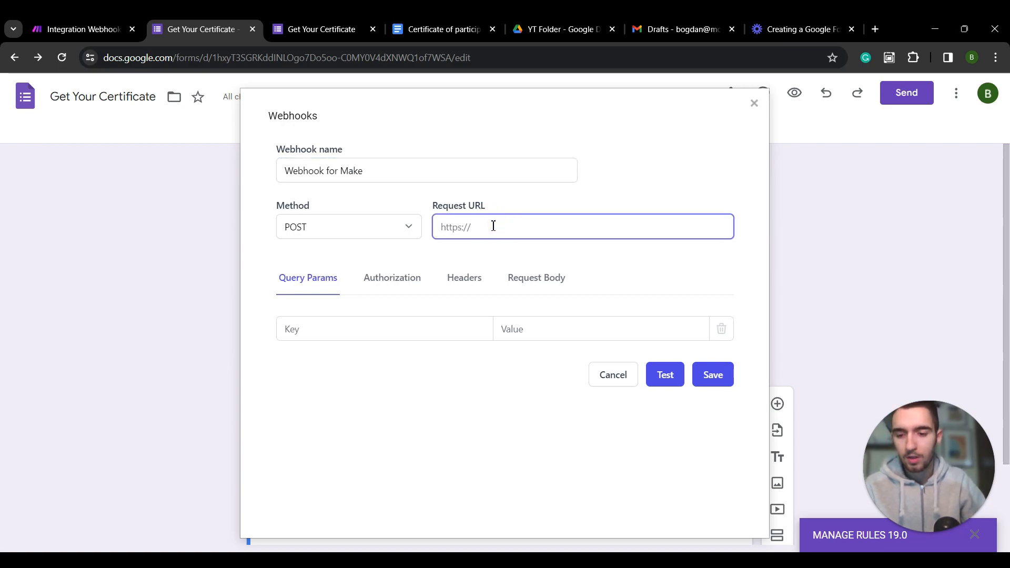
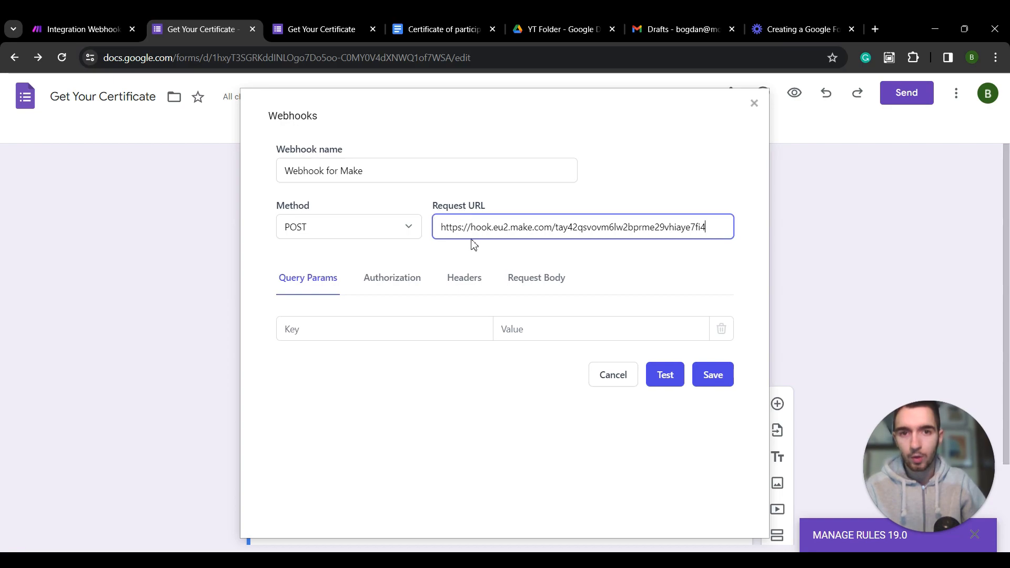
Set the body content type to application/x-www-form-urlencoded, test the webhook, and save it.
{"action": "left_click", "coordinate": [530, 291]}
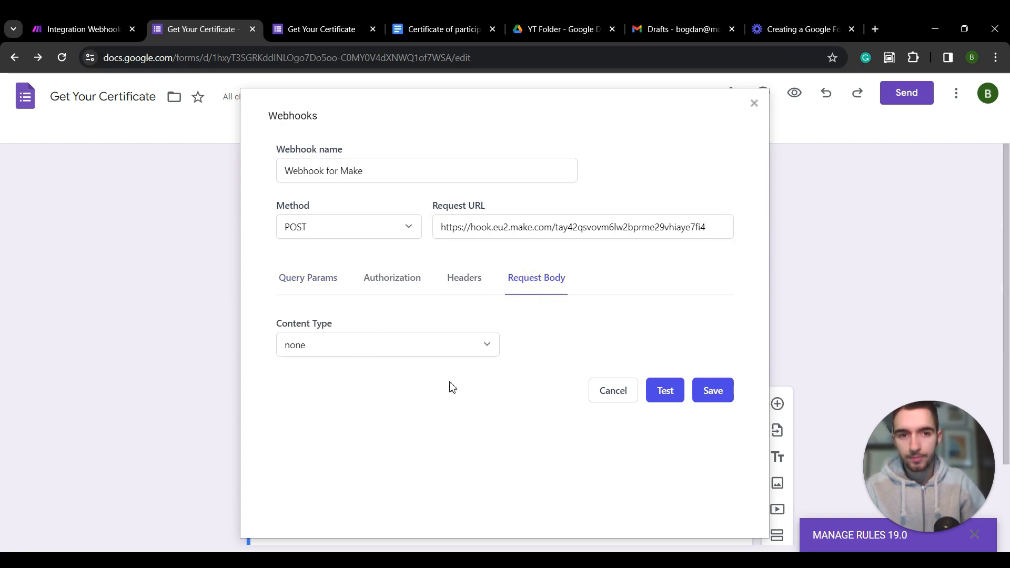
{"action": "left_click", "coordinate": [467, 346]}
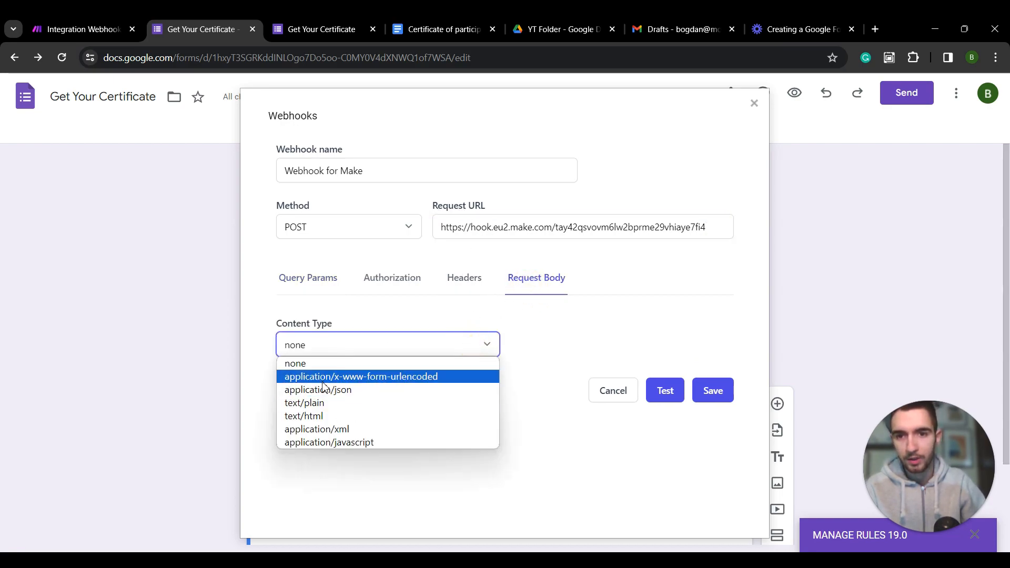
{"action": "left_click", "coordinate": [344, 377]}
{"action": "scroll", "coordinate": [523, 289], "scroll_direction": "down", "scroll_amount": 4}
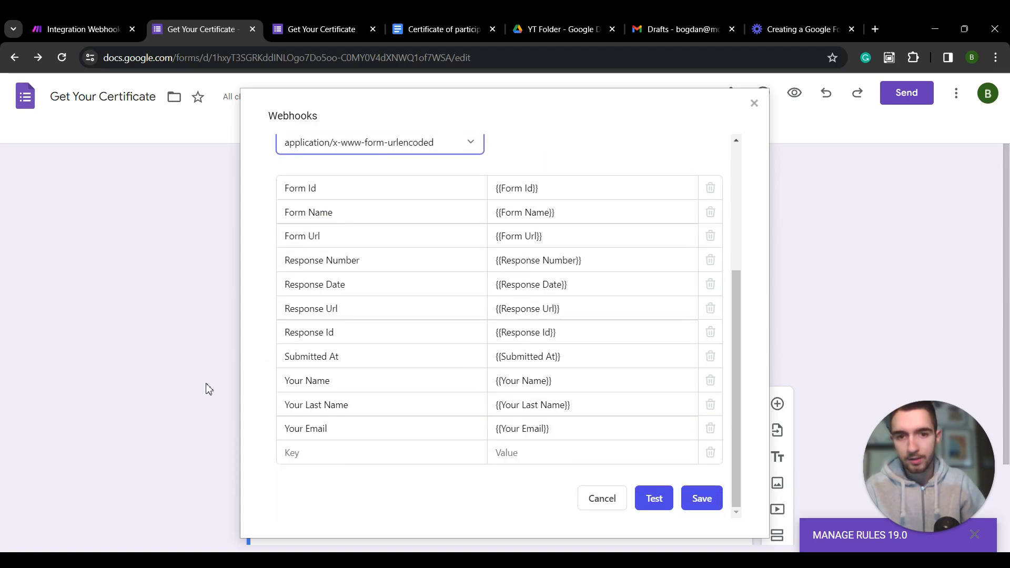
{"action": "left_click", "coordinate": [661, 508]}
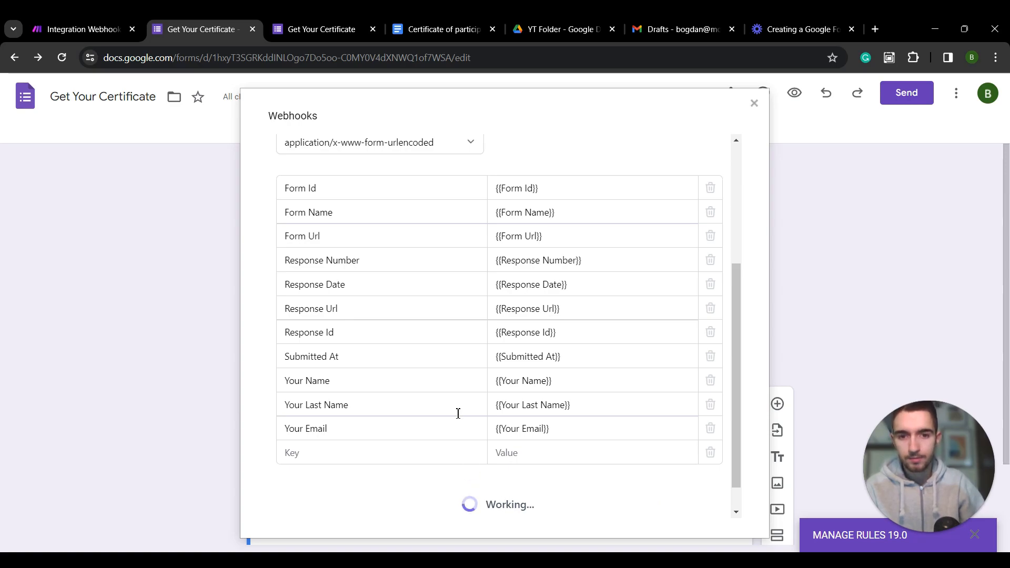
{"action": "left_click", "coordinate": [83, 29]}
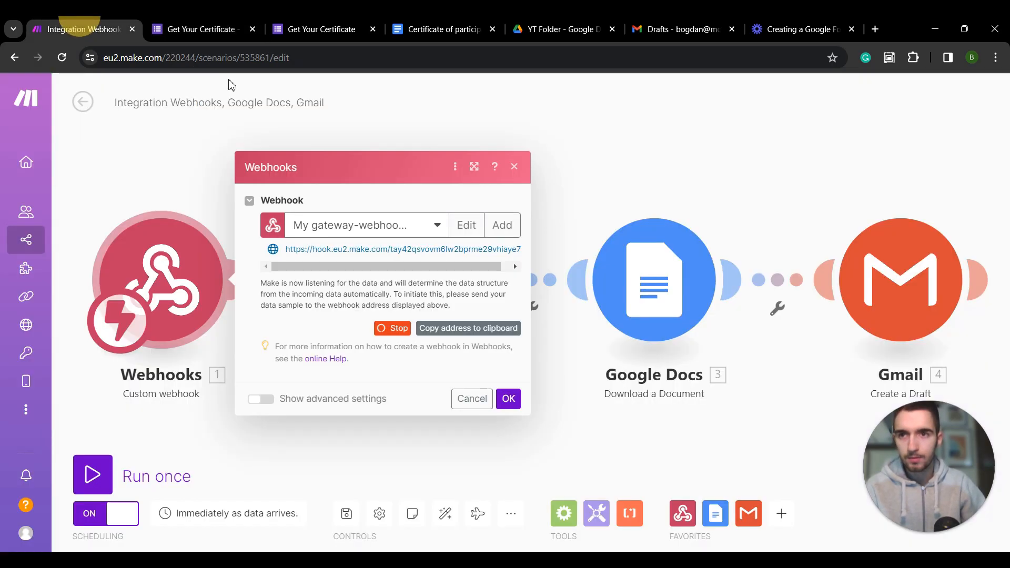
{"action": "left_click", "coordinate": [226, 29]}
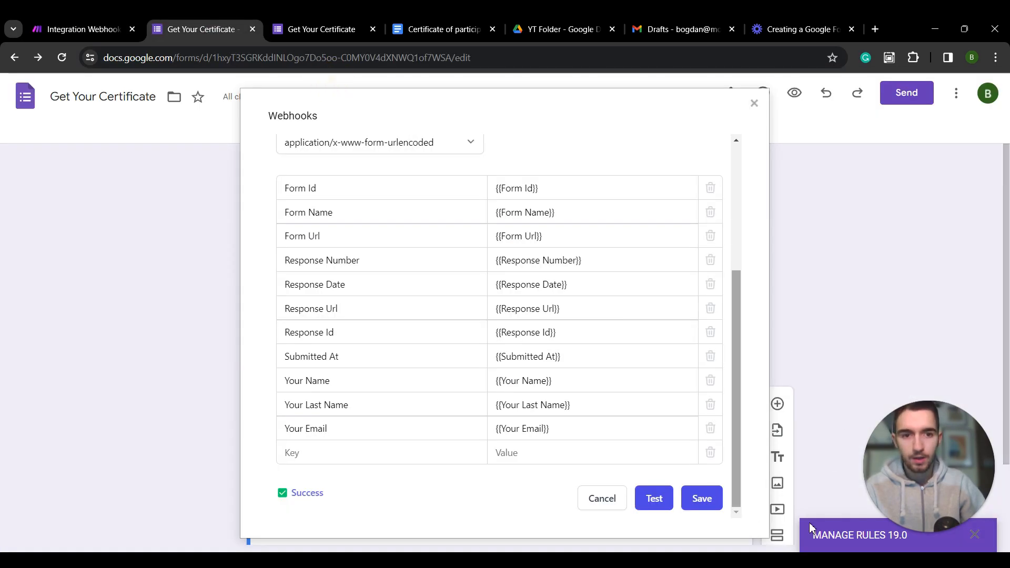
{"action": "left_click", "coordinate": [701, 498]}
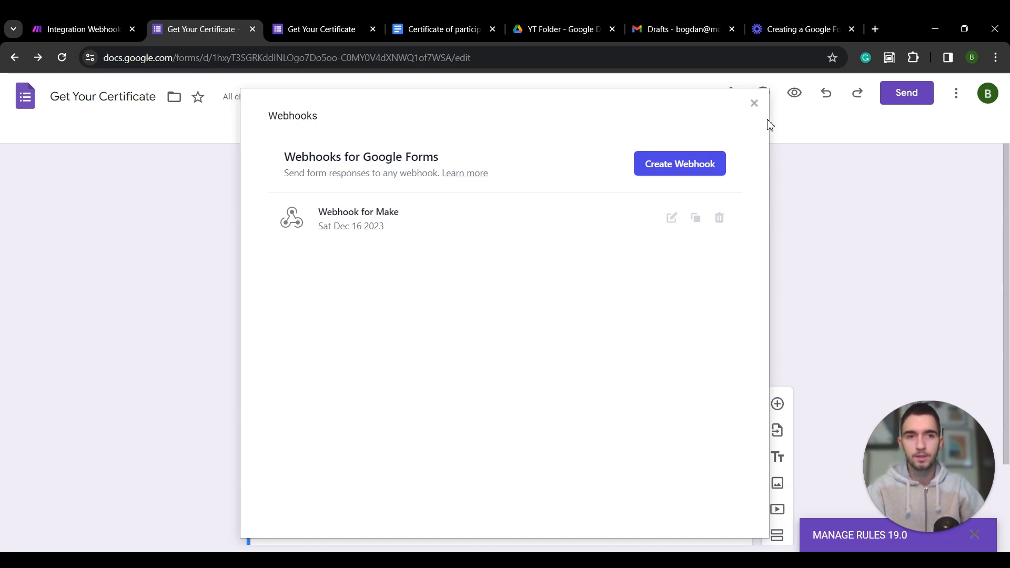
Close the Webhooks dialog and submit another response with a first name, last name and email.
{"action": "left_click", "coordinate": [754, 103]}
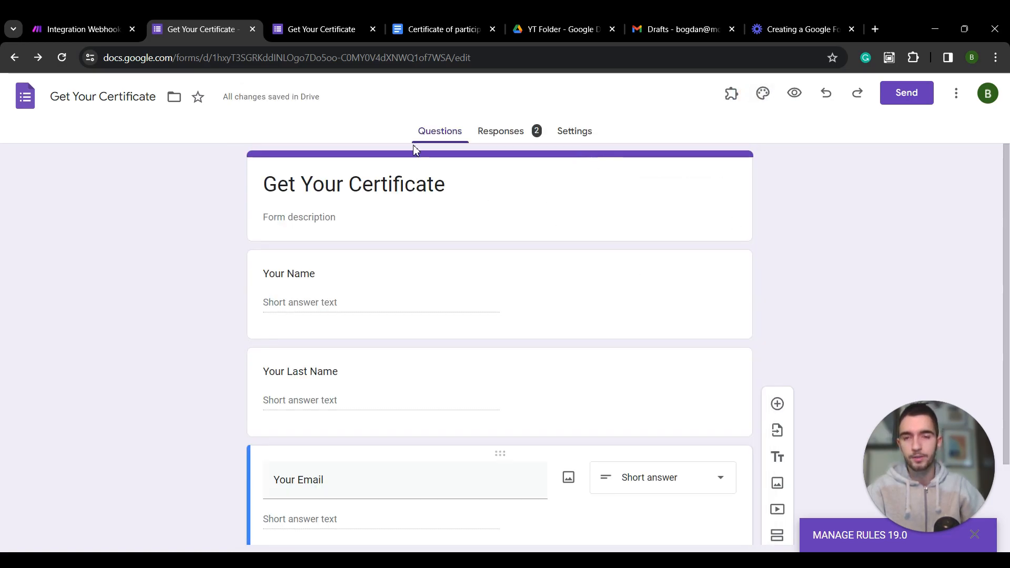
{"action": "left_click", "coordinate": [307, 24]}
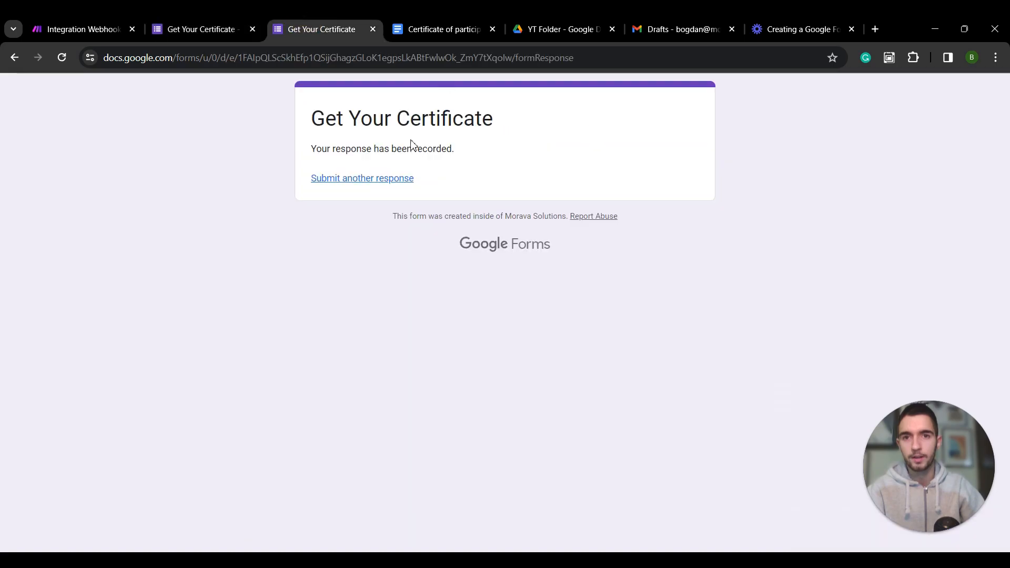
{"action": "left_click", "coordinate": [378, 179]}
{"action": "left_click", "coordinate": [341, 253]}
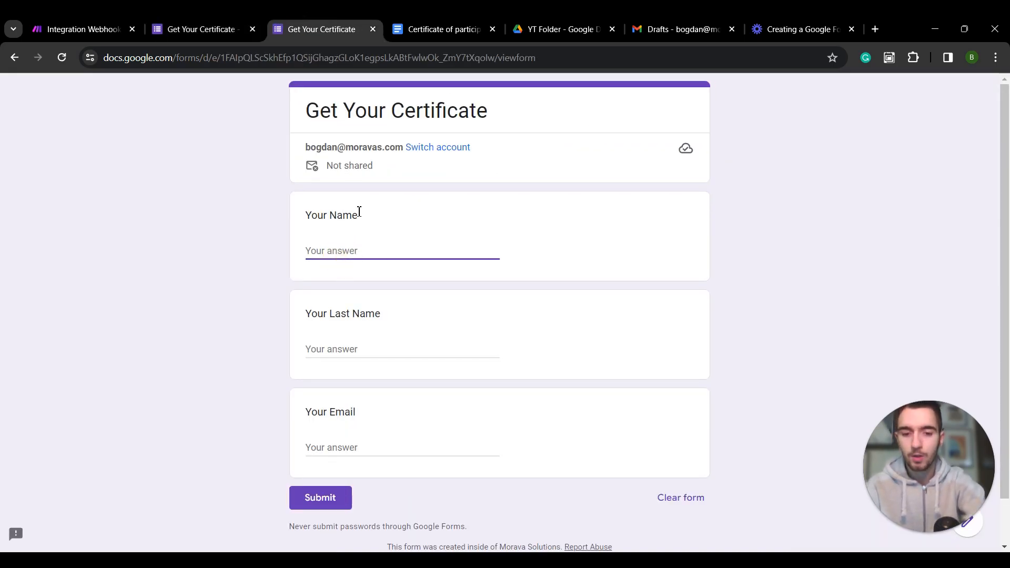
{"action": "type", "text": "Jeff"}
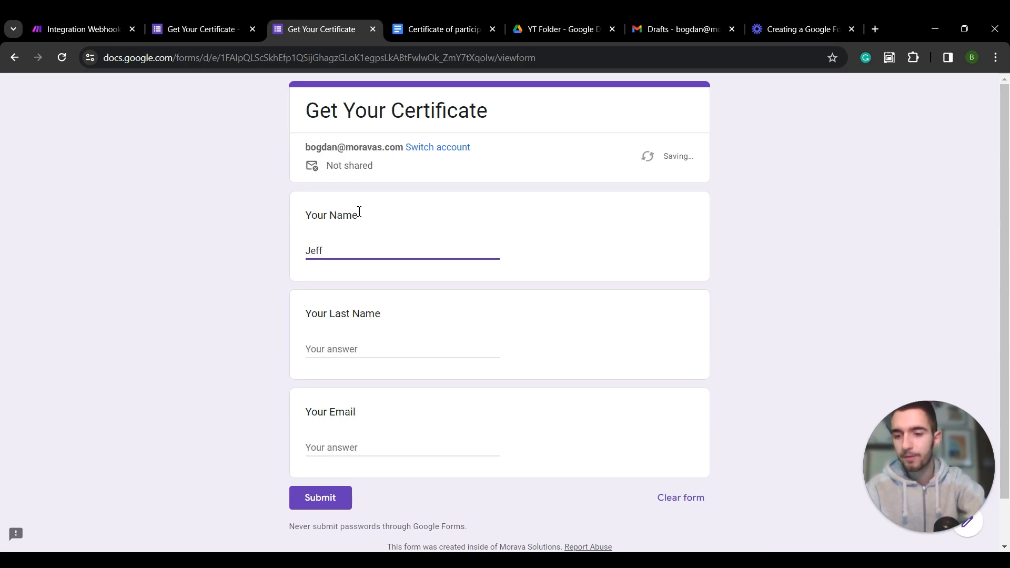
{"action": "key", "text": "Tab"}
{"action": "type", "text": "B"}
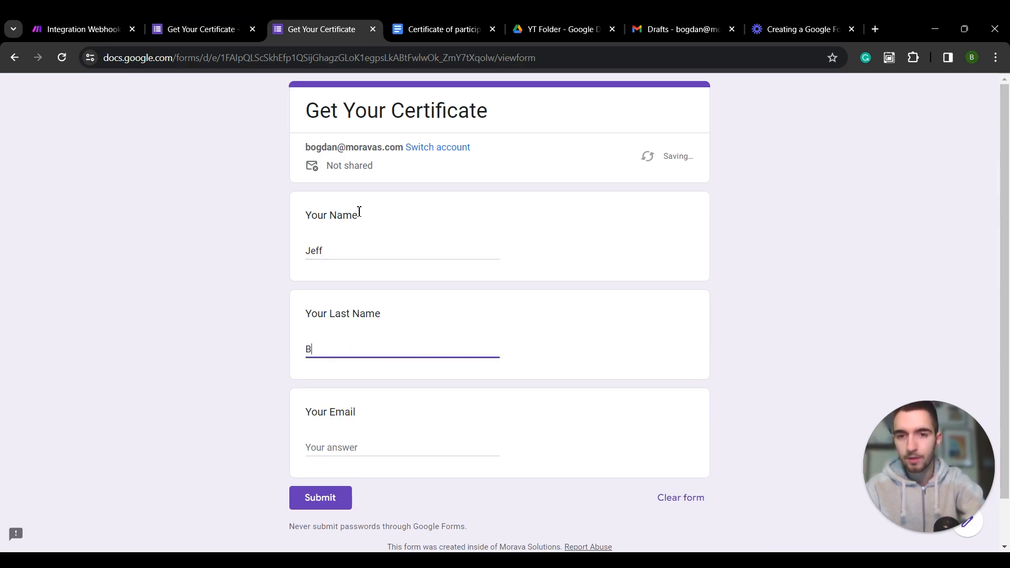
{"action": "key", "text": "Tab"}
{"action": "type", "text": "be"}
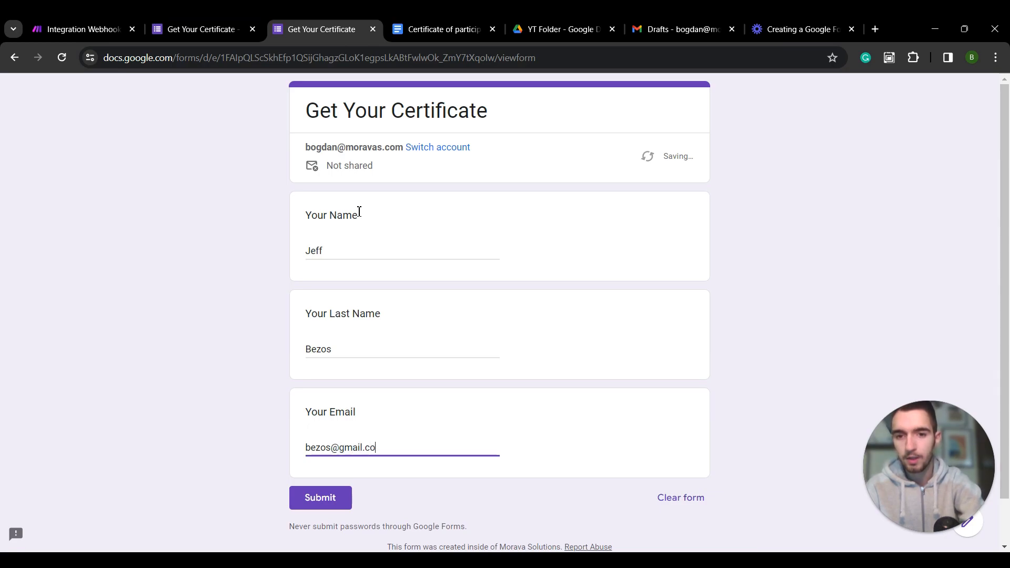
{"action": "key", "text": "Tab"}
{"action": "key", "text": "Return"}
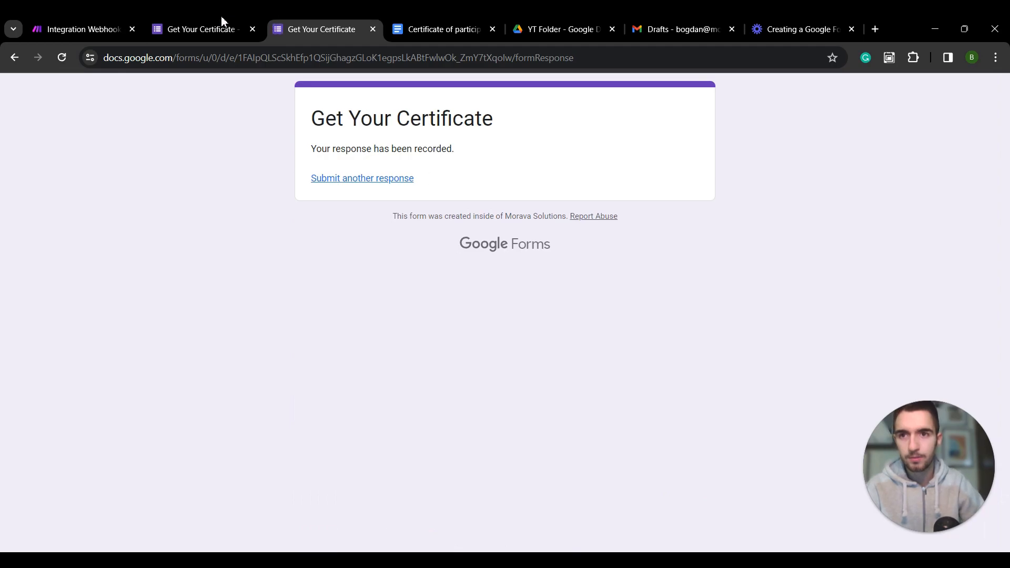
Go to the Make scenario overview to check the run succeeded across all four modules.
{"action": "left_click", "coordinate": [72, 24]}
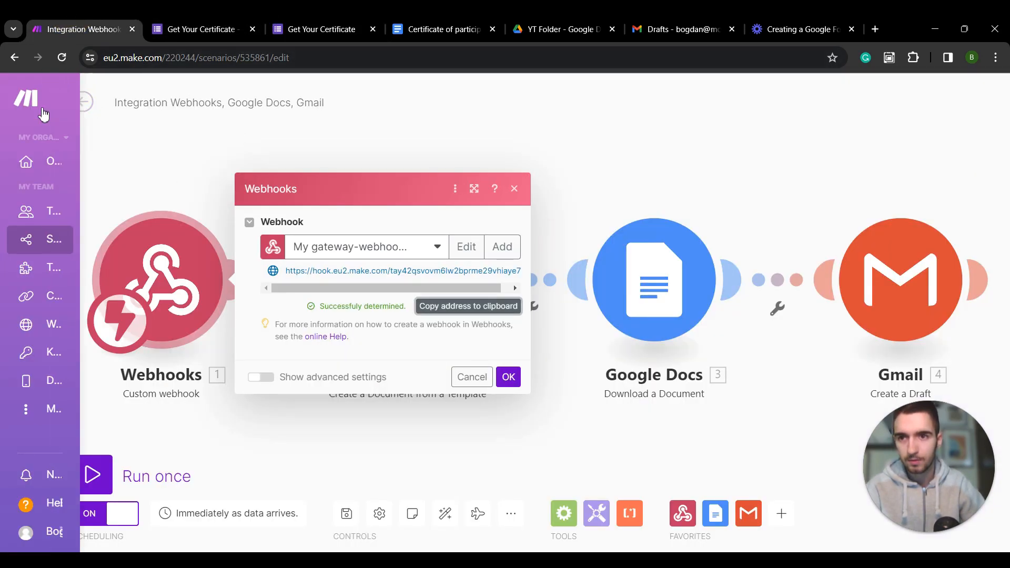
{"action": "left_click", "coordinate": [86, 108]}
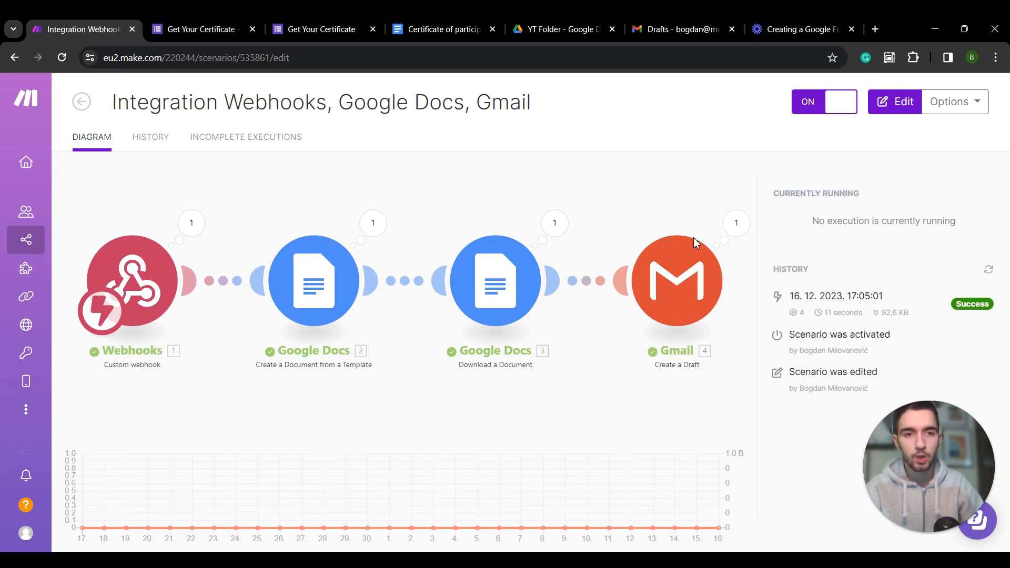
Refresh Gmail Drafts, open the 'Hello, your Certificate is Ready' draft and download its certificate PDF.
{"action": "left_click", "coordinate": [672, 23]}
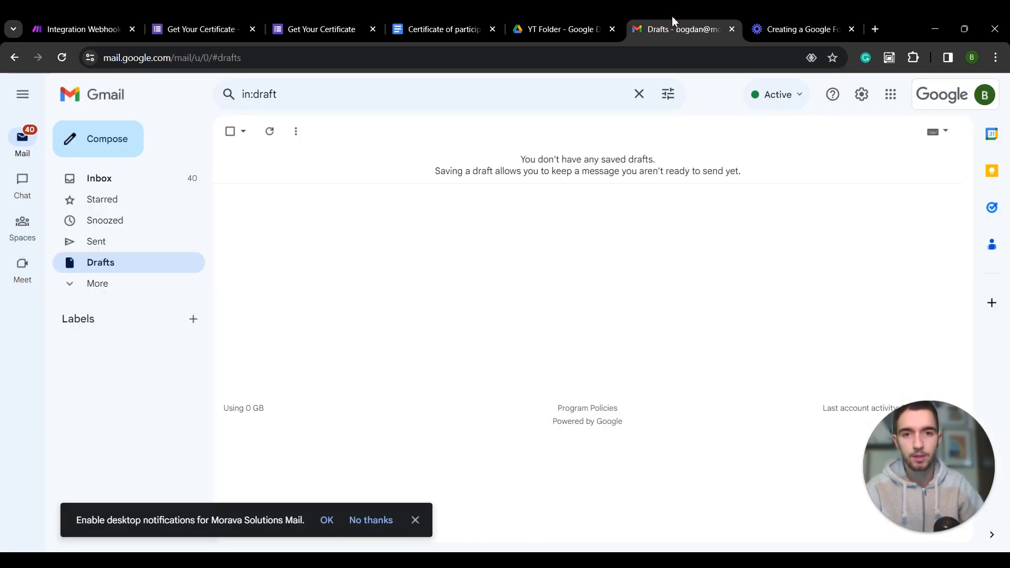
{"action": "left_click", "coordinate": [269, 131]}
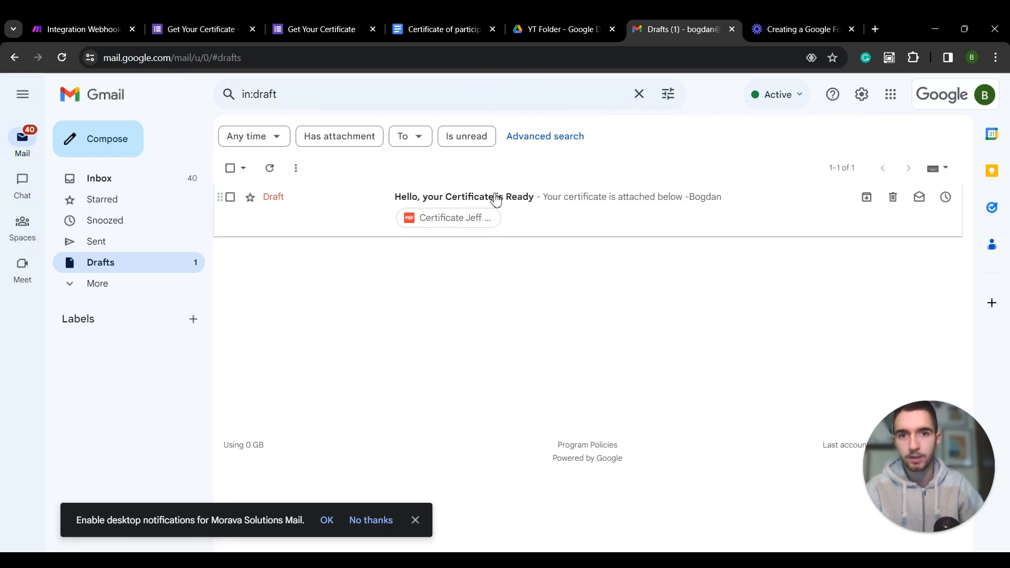
{"action": "left_click", "coordinate": [526, 204]}
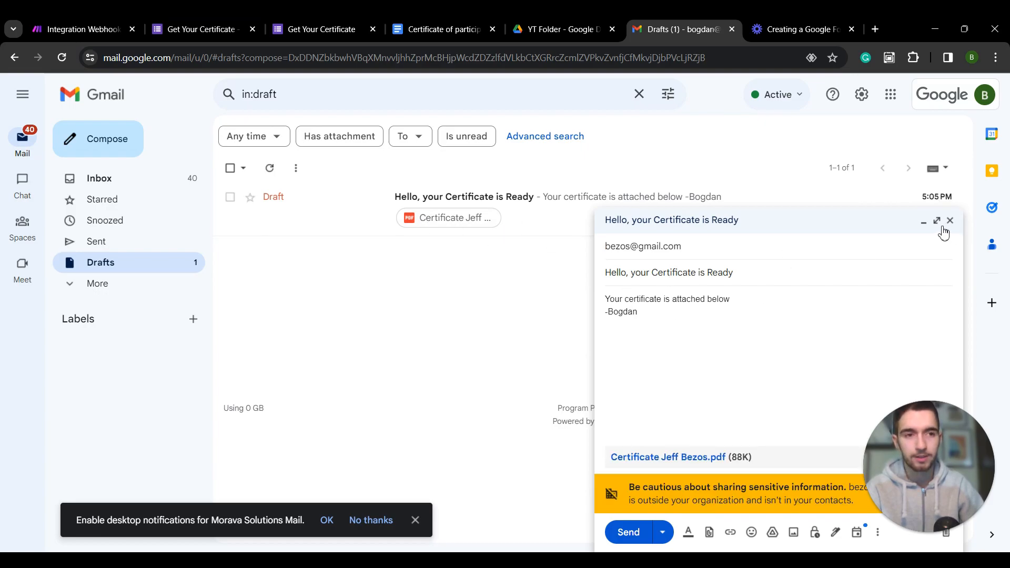
{"action": "left_click", "coordinate": [684, 457]}
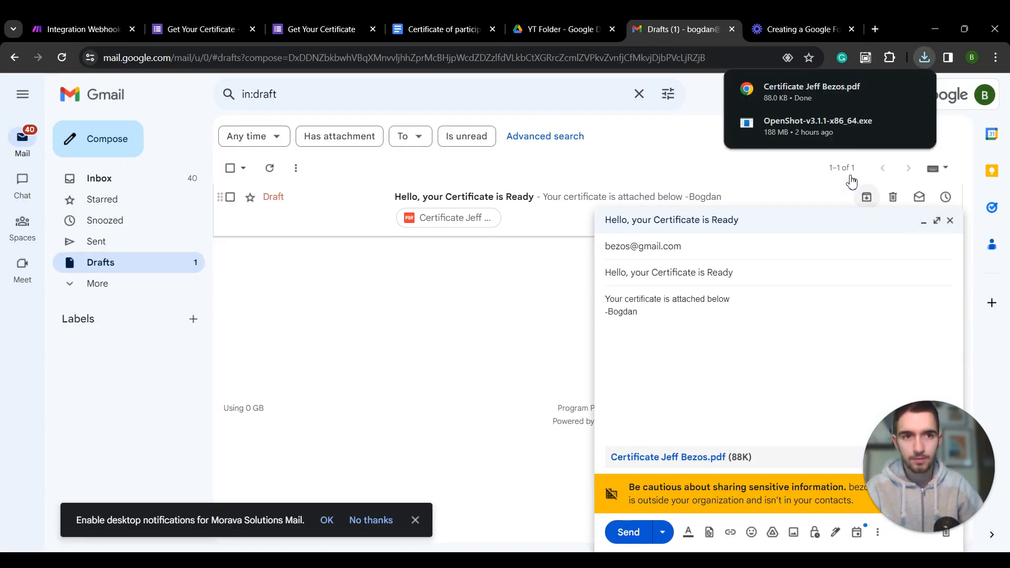
Open the downloaded certificate PDF and inspect the personalised name and 12/16/2023 date.
{"action": "left_click", "coordinate": [828, 98]}
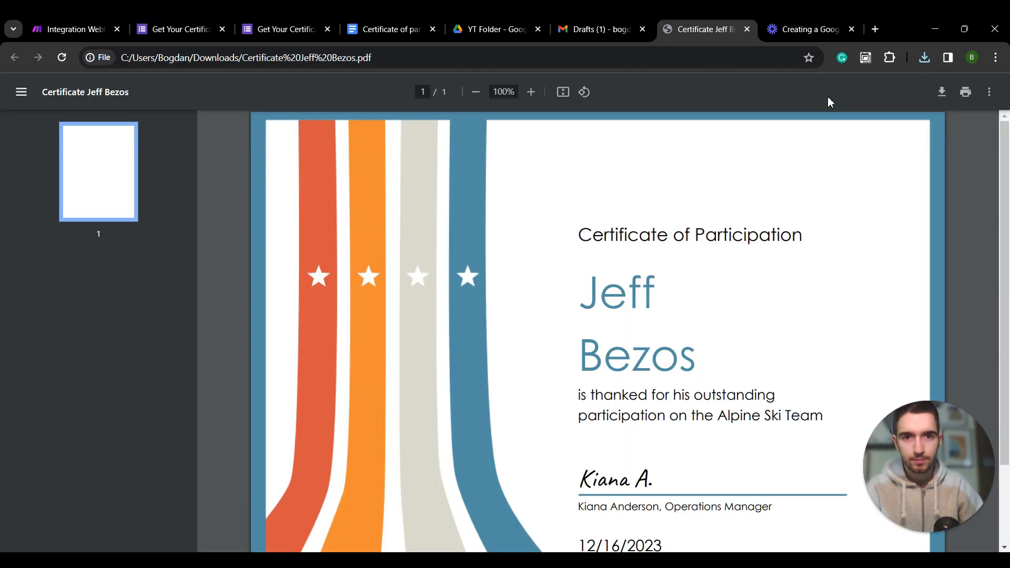
{"action": "left_click_drag", "start_coordinate": [657, 295], "coordinate": [579, 292]}
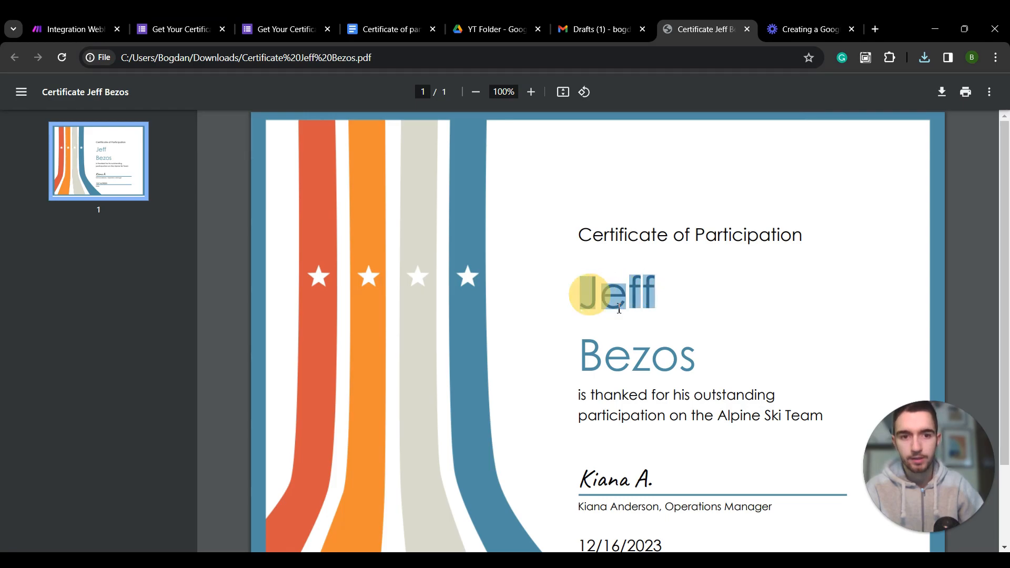
{"action": "left_click_drag", "start_coordinate": [699, 356], "coordinate": [580, 358]}
{"action": "scroll", "coordinate": [657, 447], "scroll_direction": "down", "scroll_amount": 2}
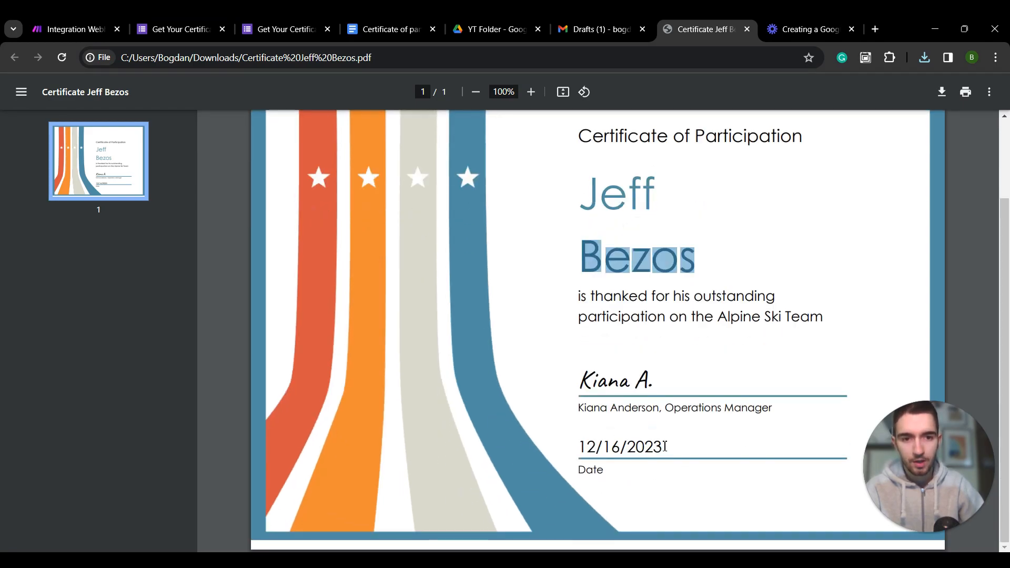
{"action": "double_click", "coordinate": [655, 447]}
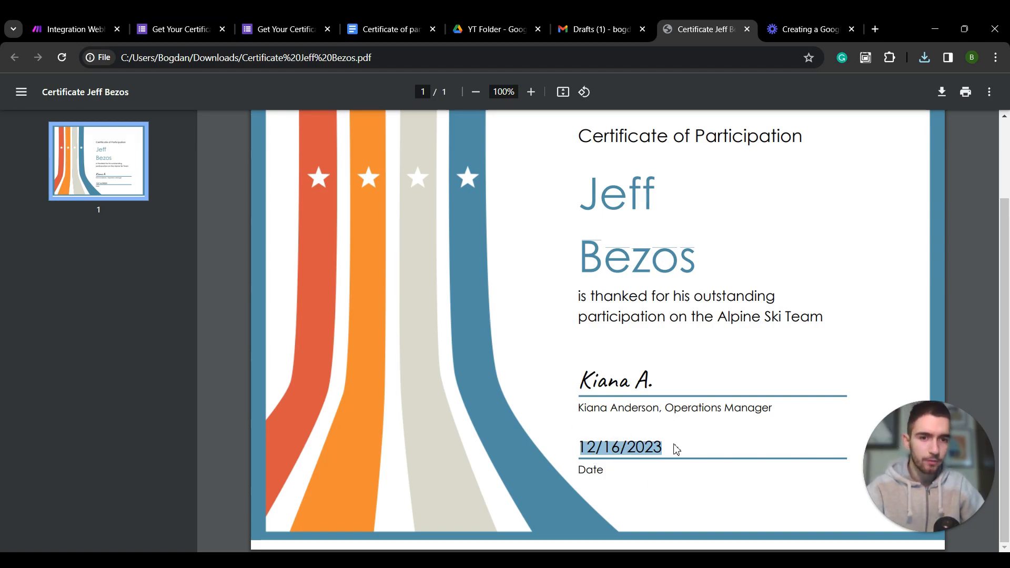
{"action": "left_click", "coordinate": [654, 442]}
{"action": "scroll", "coordinate": [658, 368], "scroll_direction": "up", "scroll_amount": 2}
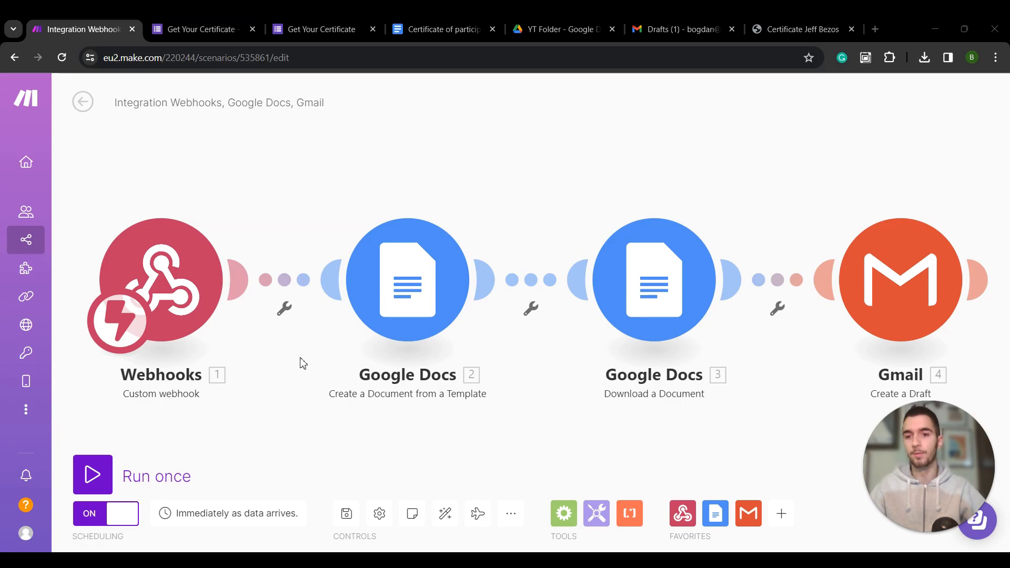
Save the four-module certificate scenario from the Controls toolbar.
{"action": "left_click", "coordinate": [347, 514]}
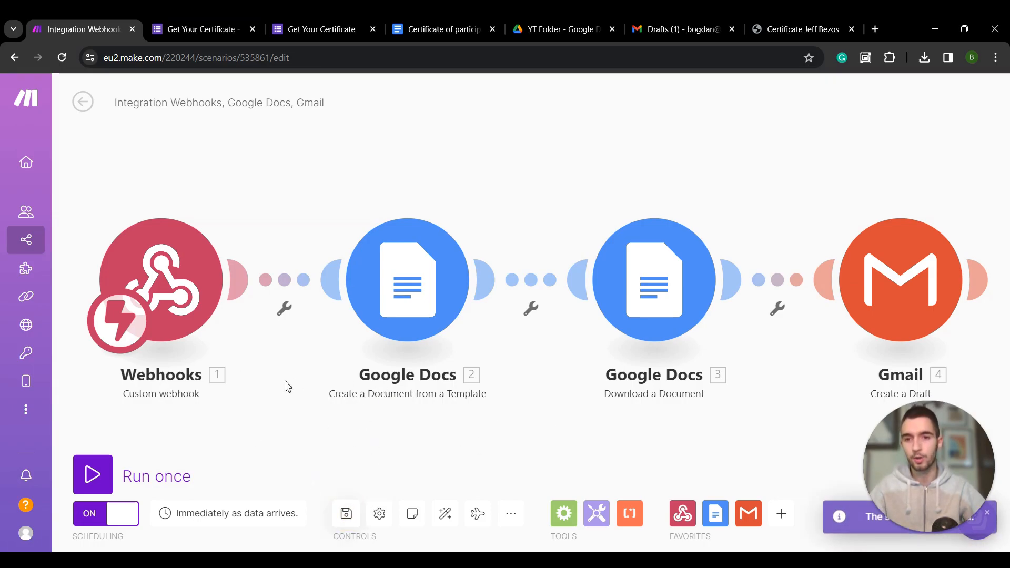